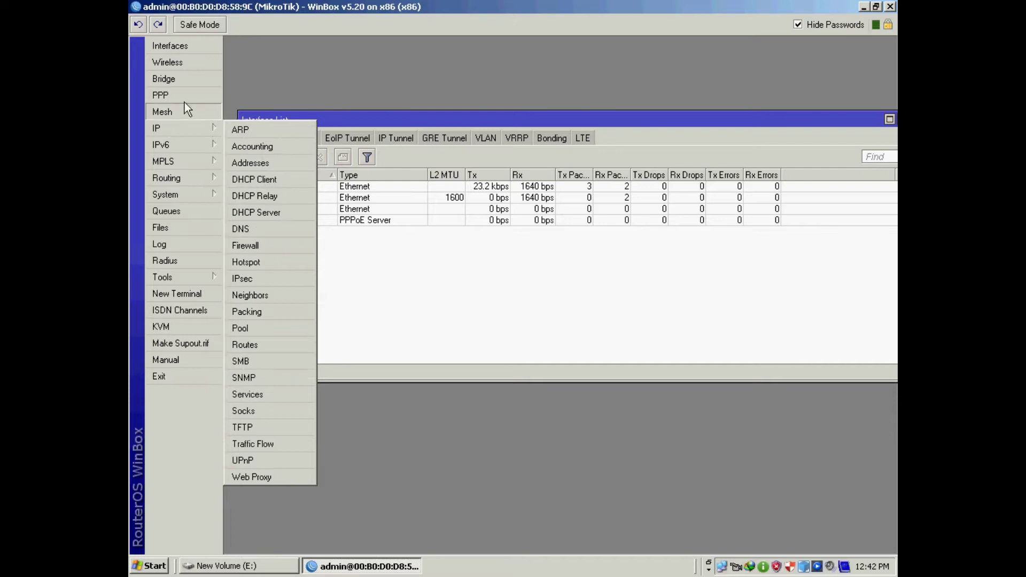
- Open the PPP window on its PPPoE Servers list and close the Interface List window
{"action": "left_click", "coordinate": [175, 94]}
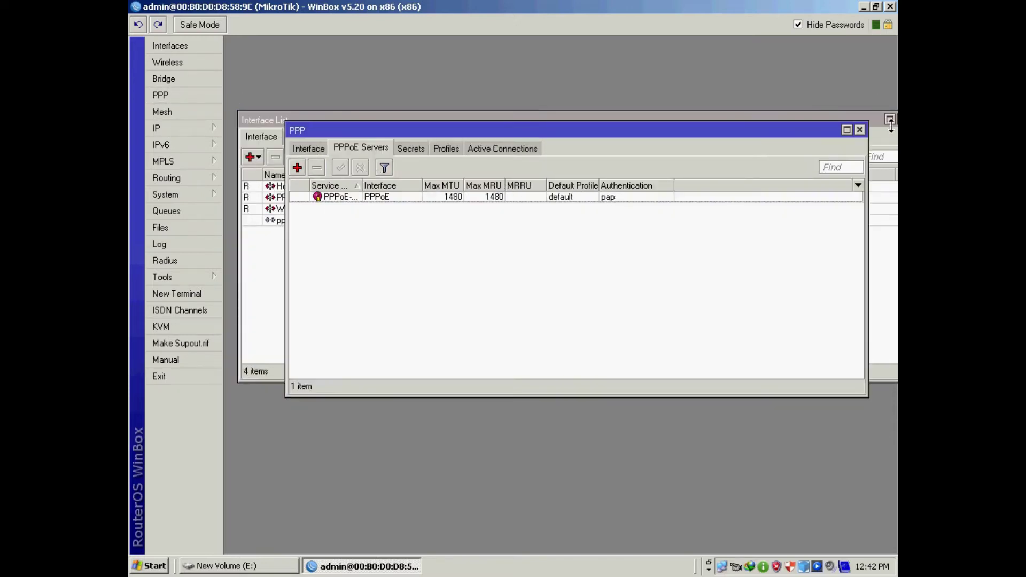
{"action": "left_click_drag", "start_coordinate": [873, 118], "coordinate": [819, 115]}
{"action": "left_click", "coordinate": [823, 116]}
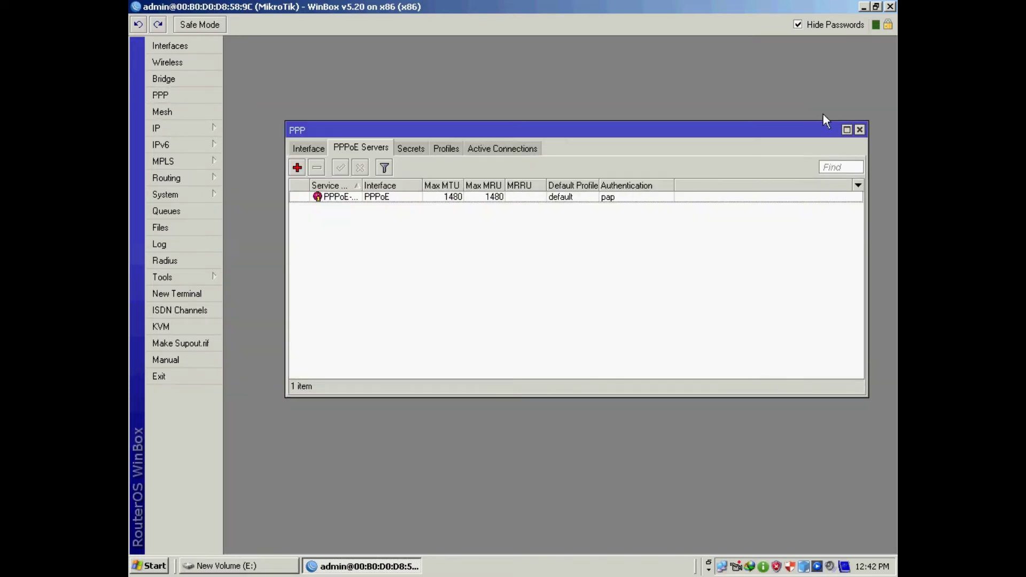
{"action": "left_click_drag", "start_coordinate": [428, 131], "coordinate": [400, 118]}
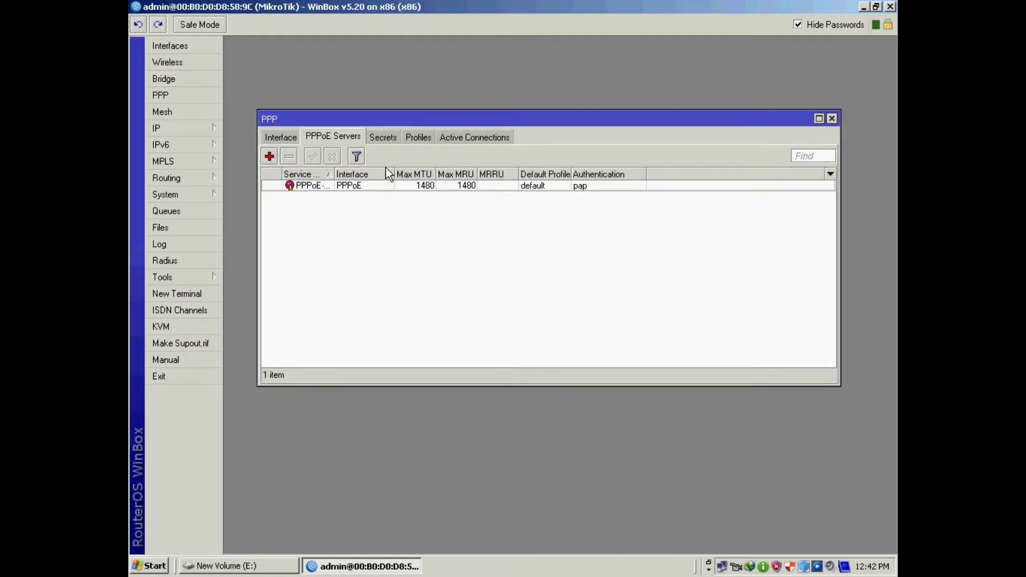
- Create a PPP profile named 1Mbps with local address 192.168.200.1 and remote pool PPPoE-pool1
{"action": "left_click", "coordinate": [422, 136]}
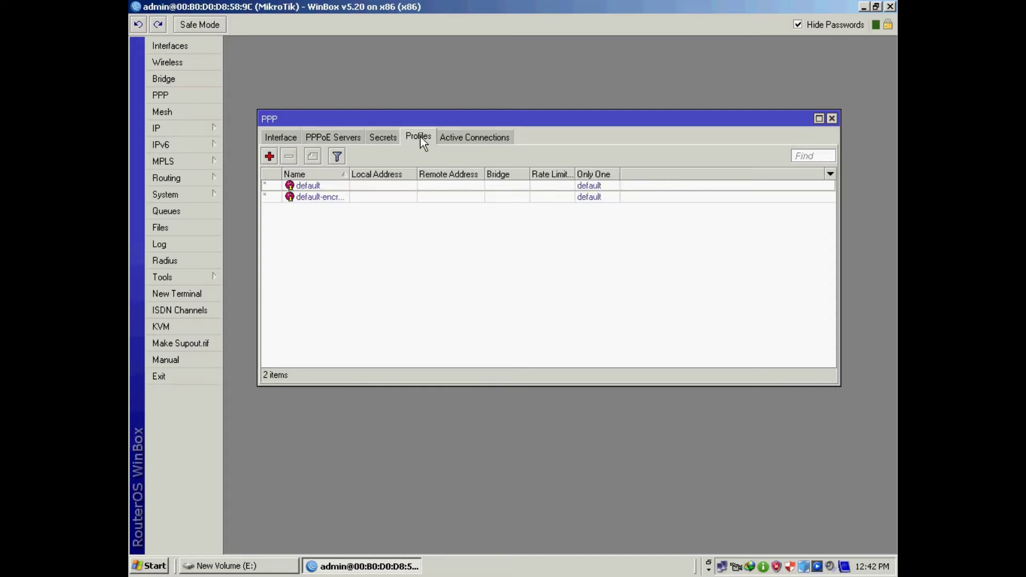
{"action": "left_click", "coordinate": [269, 156]}
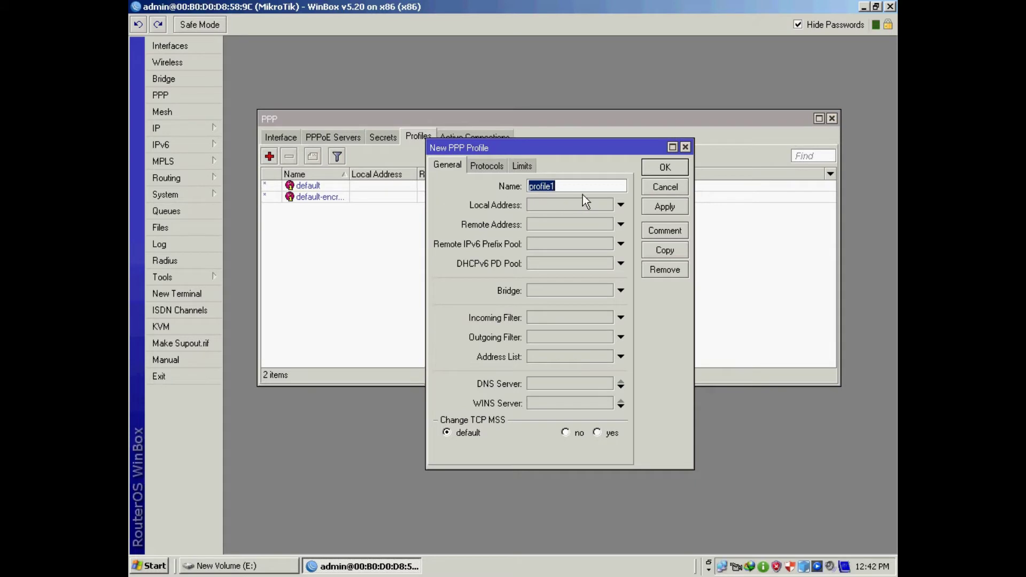
{"action": "type", "text": "1Mbps"}
{"action": "left_click", "coordinate": [620, 205]}
{"action": "left_click_drag", "start_coordinate": [570, 205], "coordinate": [525, 205]}
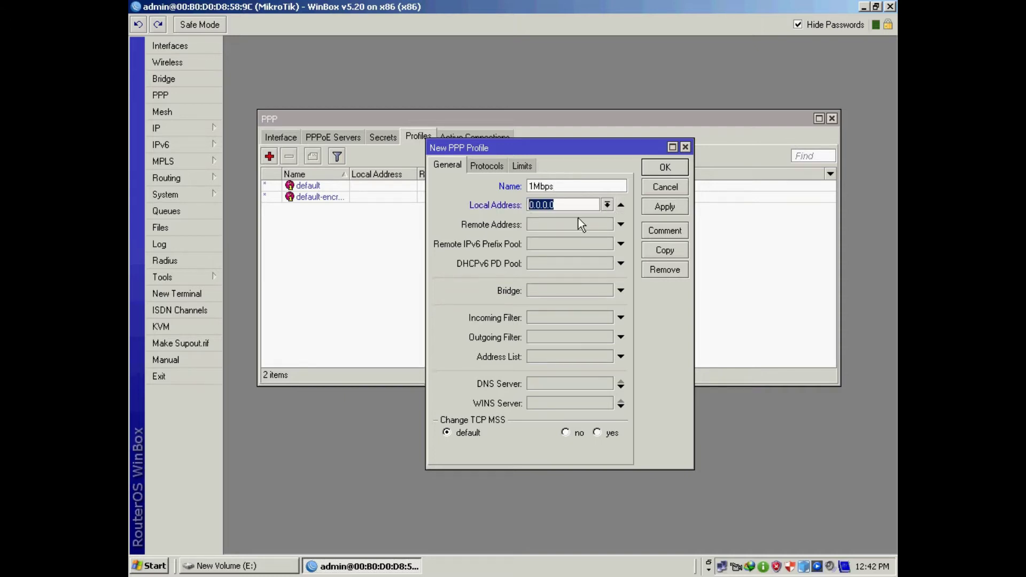
{"action": "type", "text": "192.168.2."}
{"action": "key", "text": "BackSpace"}
{"action": "type", "text": "00.1"}
{"action": "left_click", "coordinate": [569, 227]}
{"action": "left_click", "coordinate": [610, 226]}
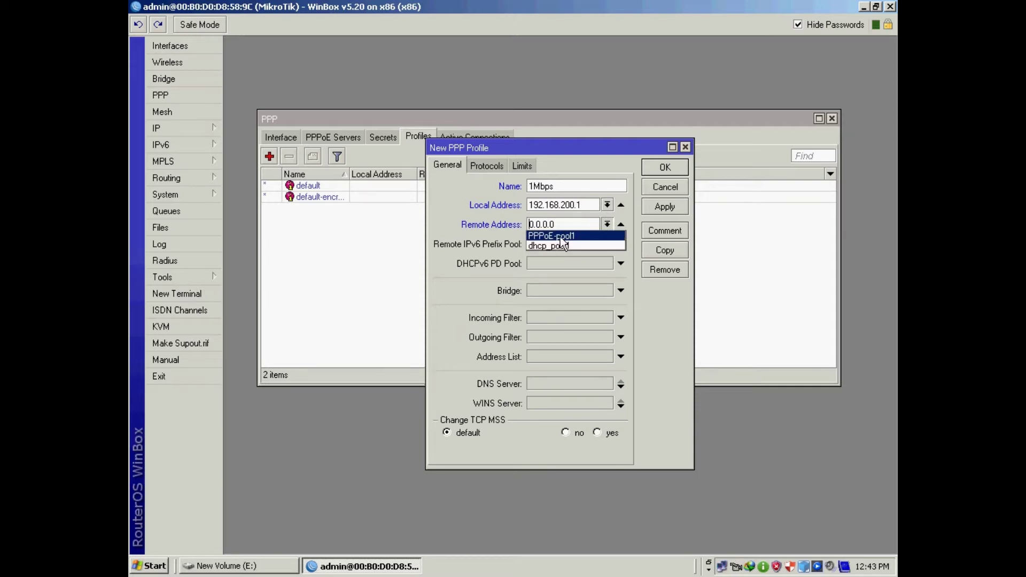
{"action": "left_click", "coordinate": [561, 237]}
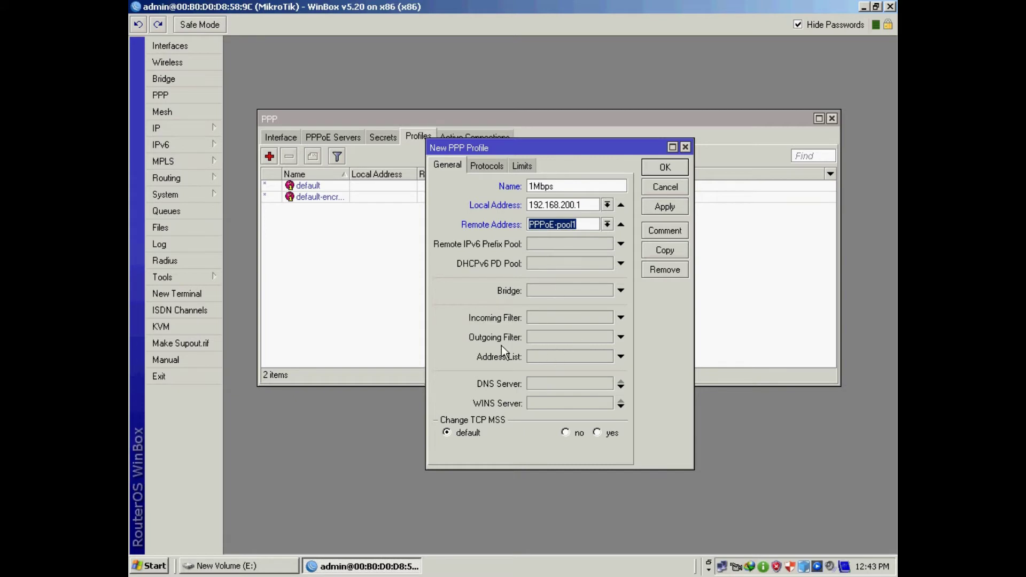
- Add DNS servers 192.168.200.1 and 8.8.8.8 to the 1Mbps profile and apply it
{"action": "left_click", "coordinate": [540, 385]}
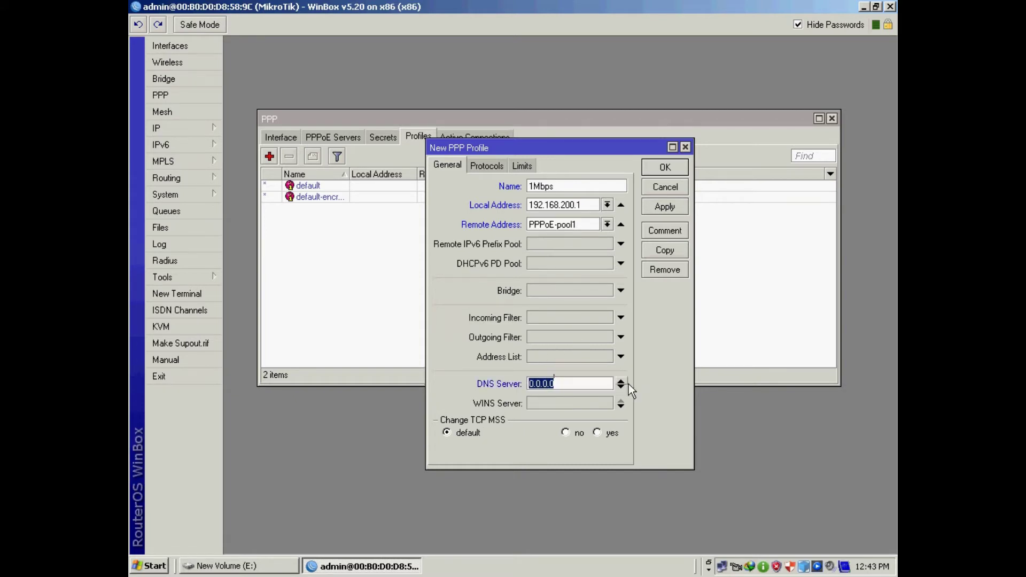
{"action": "type", "text": "192.1"}
{"action": "left_click_drag", "start_coordinate": [583, 208], "coordinate": [520, 210]}
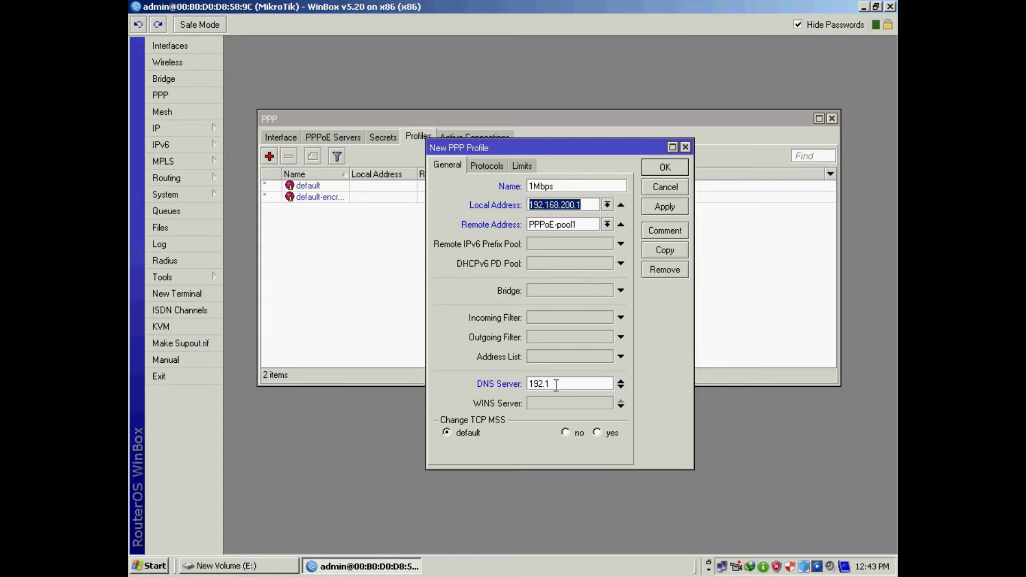
{"action": "left_click", "coordinate": [595, 383]}
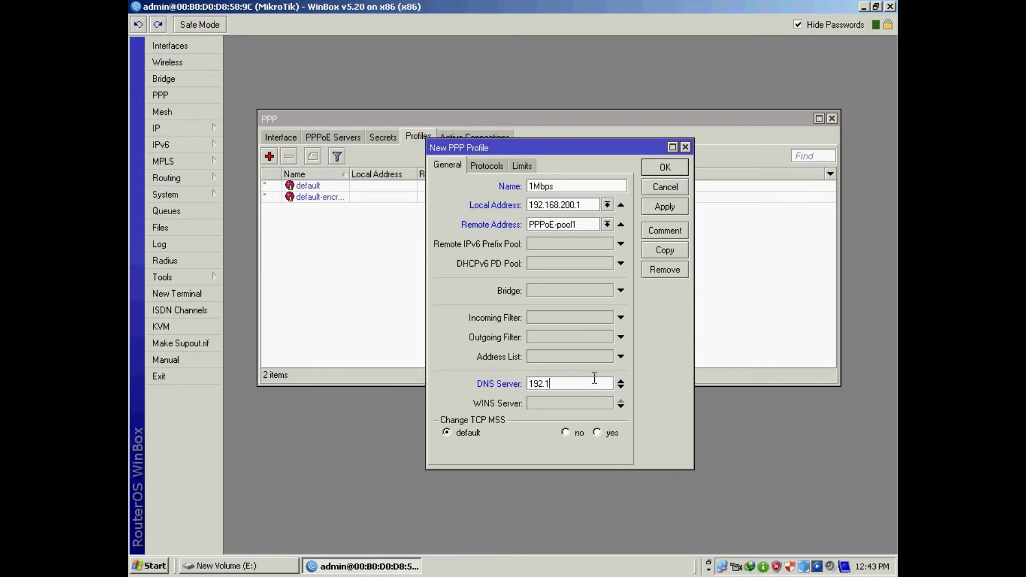
{"action": "type", "text": "68.200.1"}
{"action": "left_click", "coordinate": [621, 387]}
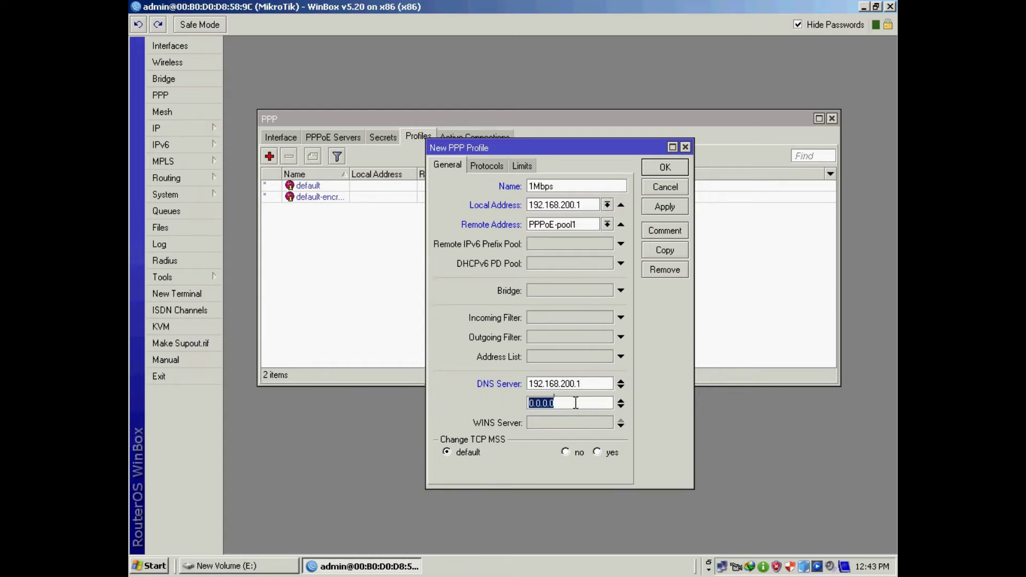
{"action": "type", "text": "8.8.8.8"}
{"action": "left_click", "coordinate": [656, 208]}
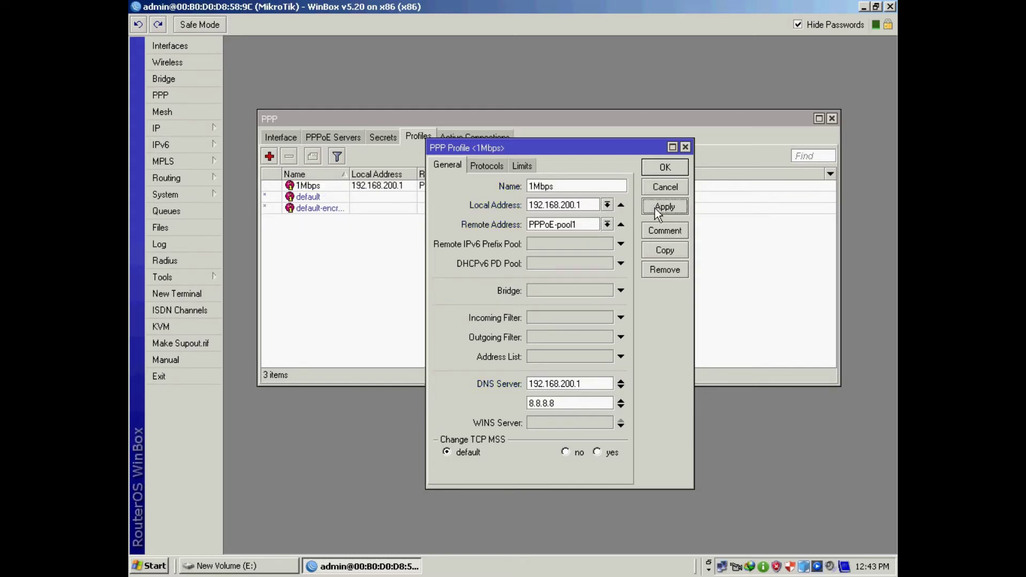
- Set the 1Mbps profile's rate limit to 341k/1024k, close it, and widen the Rate Limit column
{"action": "left_click", "coordinate": [521, 166]}
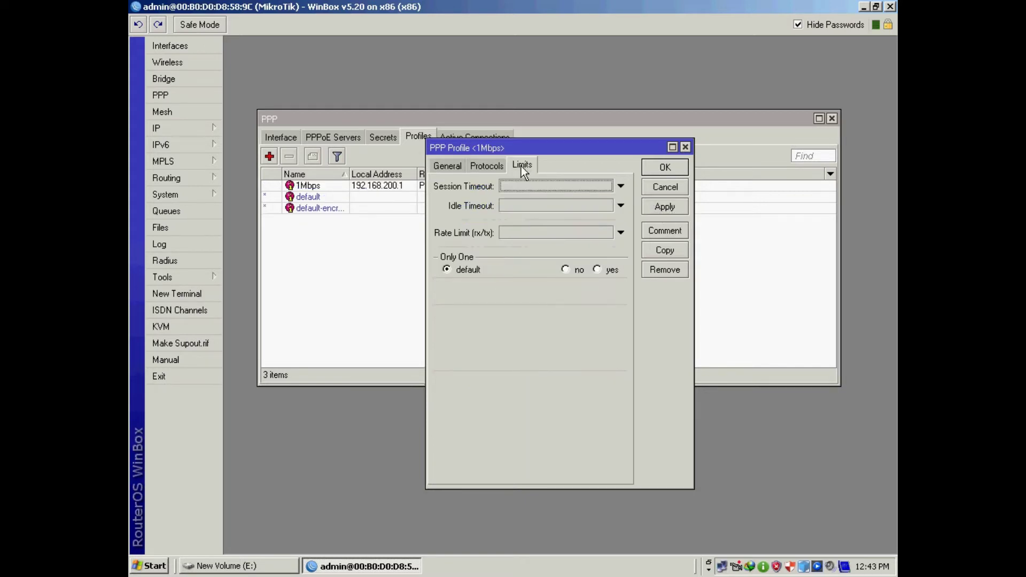
{"action": "left_click", "coordinate": [505, 233]}
{"action": "type", "text": "341k"}
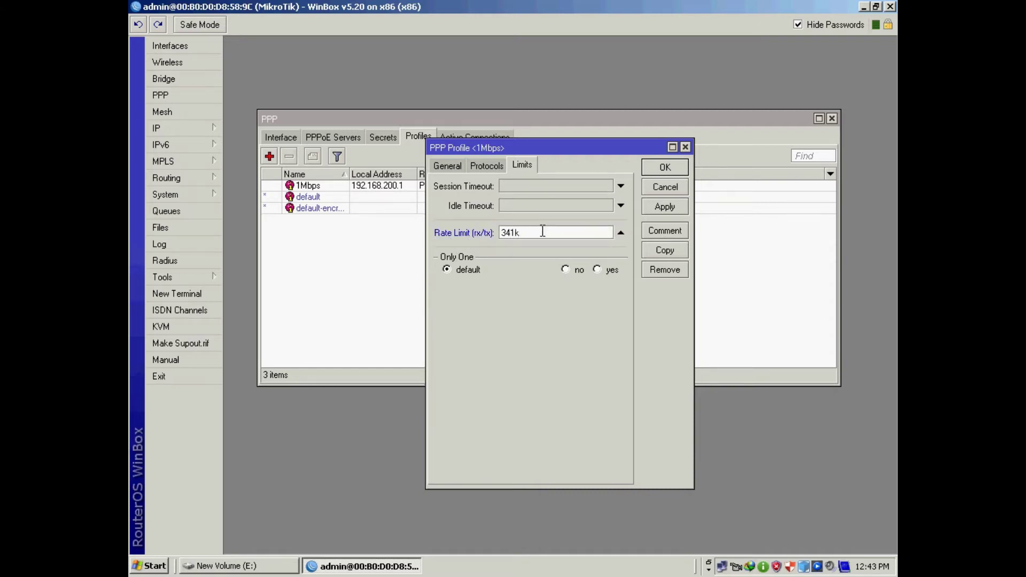
{"action": "type", "text": "/1024k"}
{"action": "left_click_drag", "start_coordinate": [516, 232], "coordinate": [563, 235]}
{"action": "left_click", "coordinate": [662, 208]}
{"action": "left_click", "coordinate": [661, 166]}
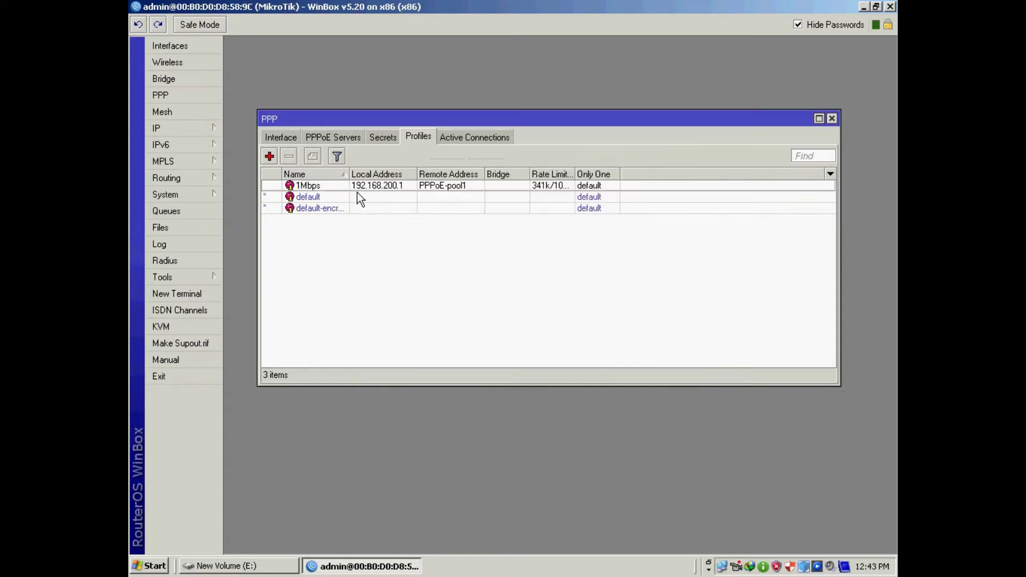
{"action": "left_click", "coordinate": [582, 175]}
{"action": "left_click_drag", "start_coordinate": [576, 175], "coordinate": [613, 174]}
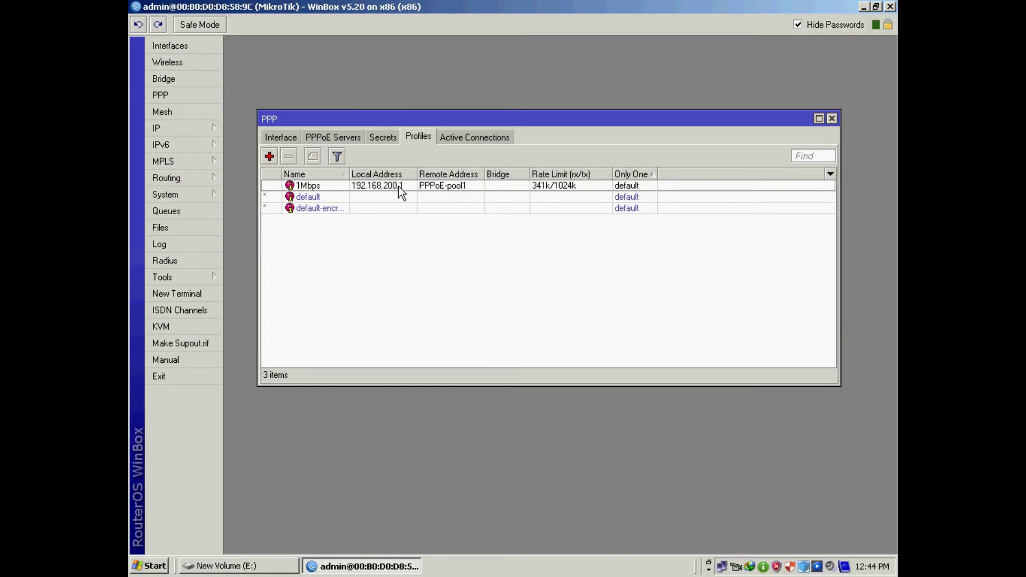
- Fill in profile 512k with local address 192.168.200.1, pool PPPoE-pool1 and DNS 192.168.200.1
{"action": "left_click", "coordinate": [270, 156]}
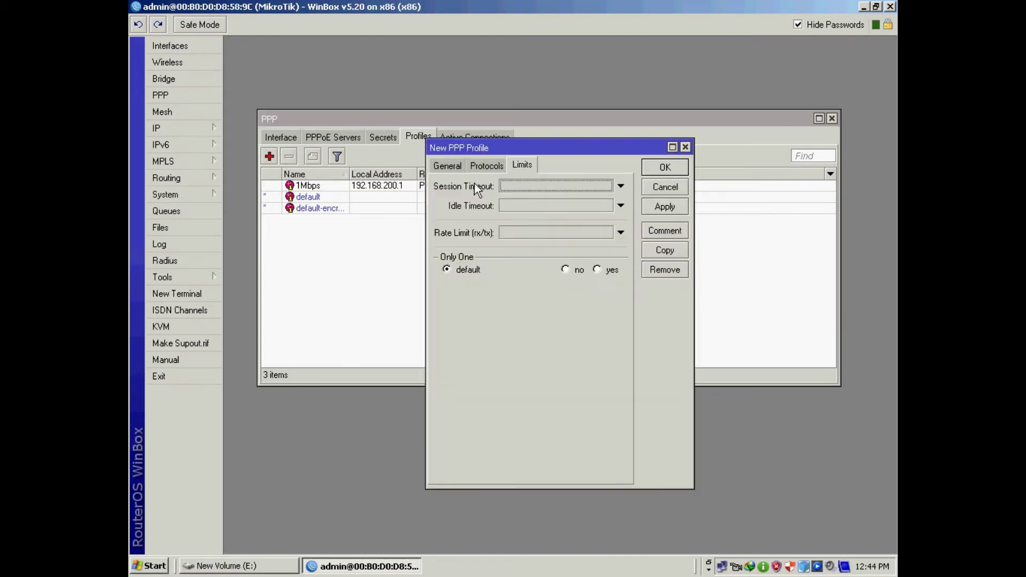
{"action": "left_click", "coordinate": [451, 167]}
{"action": "type", "text": "512k"}
{"action": "left_click", "coordinate": [559, 207]}
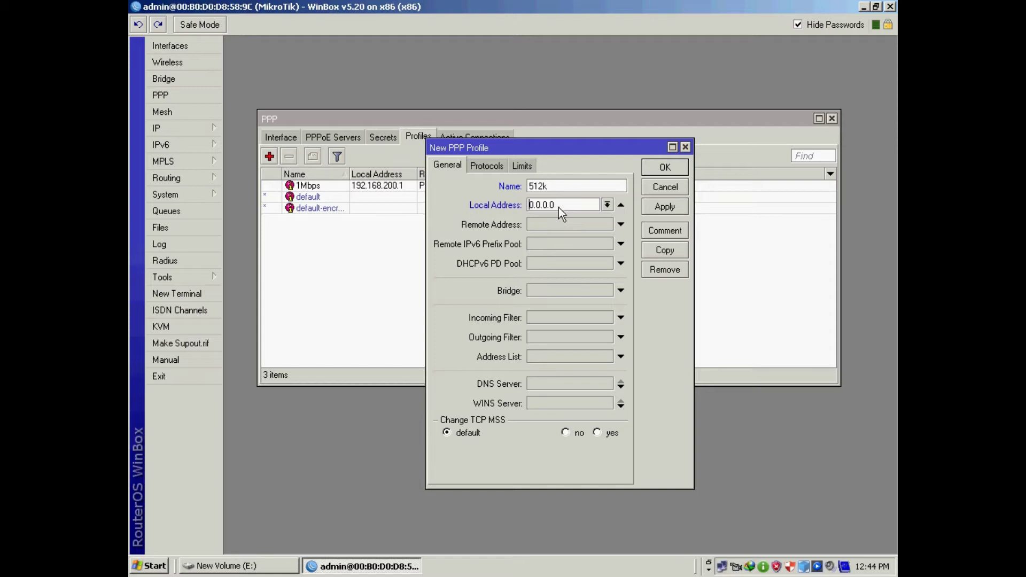
{"action": "key", "text": "Delete"}
{"action": "key", "text": "Delete"}
{"action": "key", "text": "Delete"}
{"action": "key", "text": "Delete"}
{"action": "key", "text": "Delete"}
{"action": "key", "text": "Delete"}
{"action": "key", "text": "Delete"}
{"action": "type", "text": "192.168.200.1"}
{"action": "left_click", "coordinate": [621, 224]}
{"action": "left_click", "coordinate": [607, 224]}
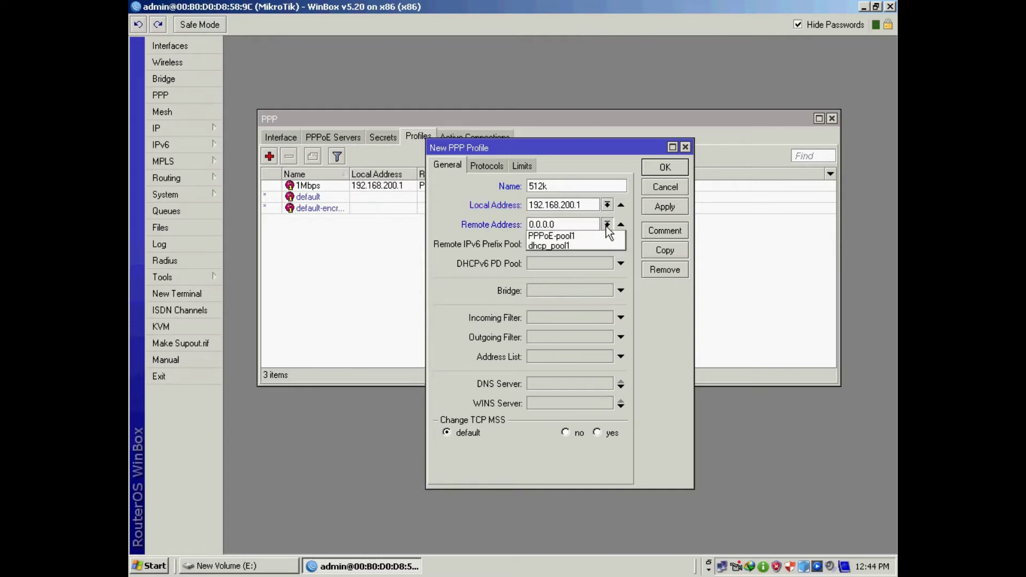
{"action": "left_click", "coordinate": [559, 236]}
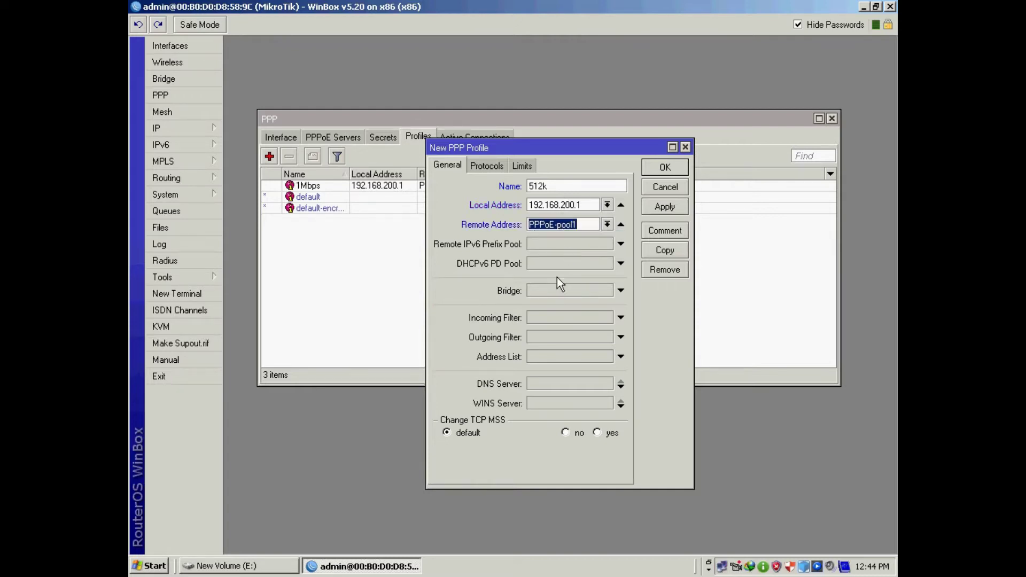
{"action": "left_click", "coordinate": [540, 383]}
{"action": "type", "text": "192.168.200.1"}
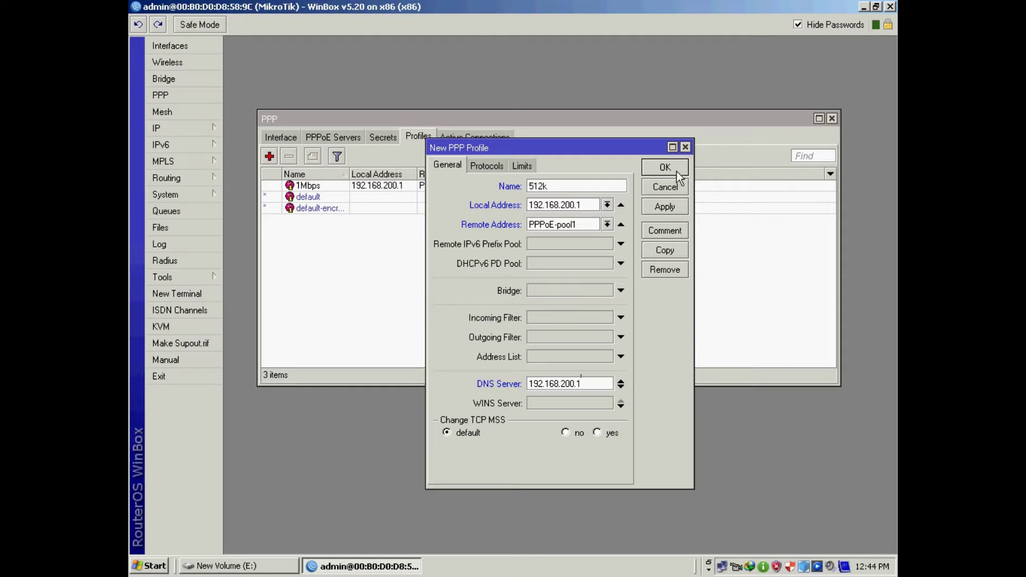
- Give the 512k profile a 170k/512k rate limit and save it
{"action": "left_click", "coordinate": [521, 163]}
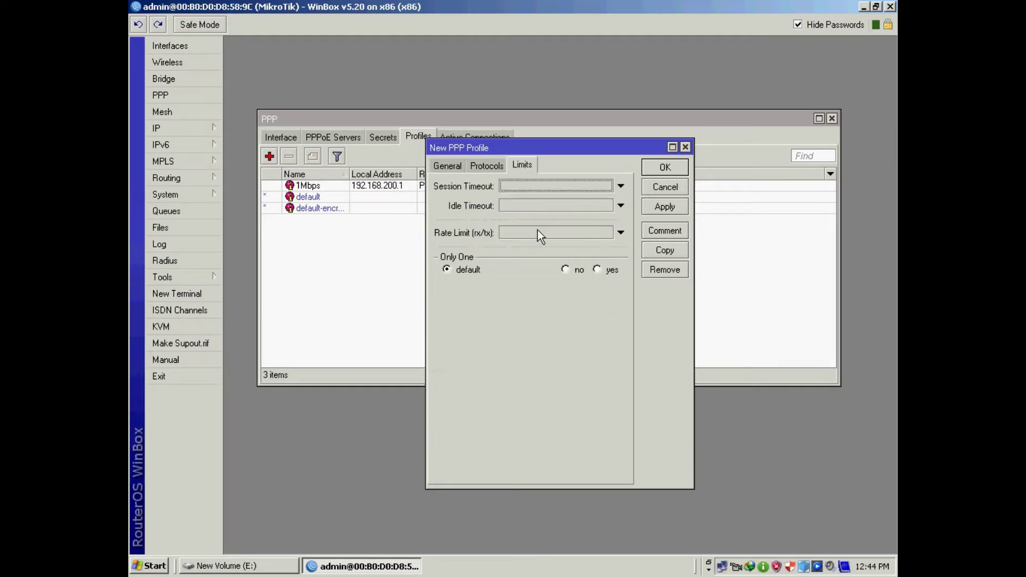
{"action": "left_click", "coordinate": [521, 237]}
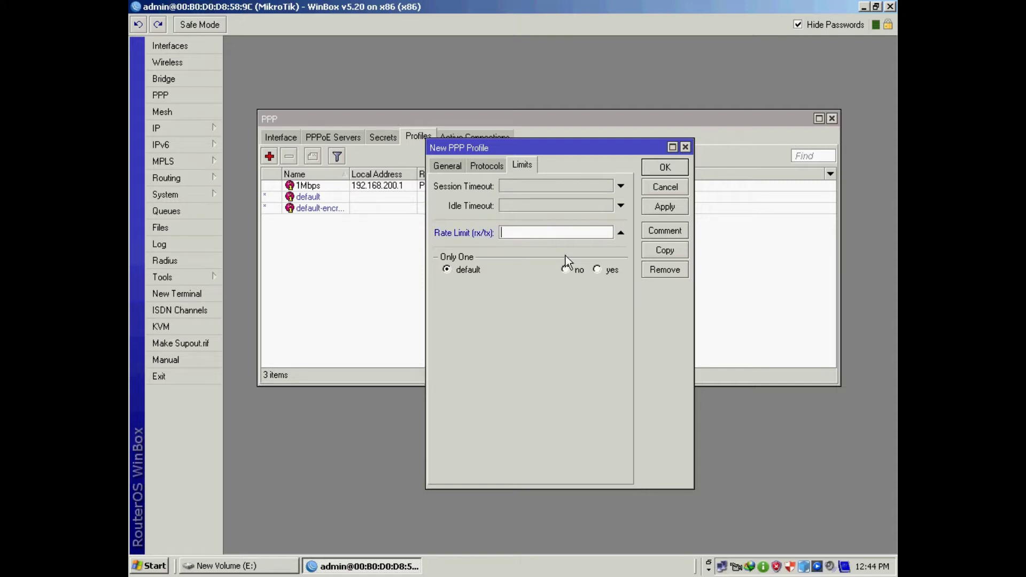
{"action": "type", "text": "170k/512k"}
{"action": "left_click", "coordinate": [663, 207]}
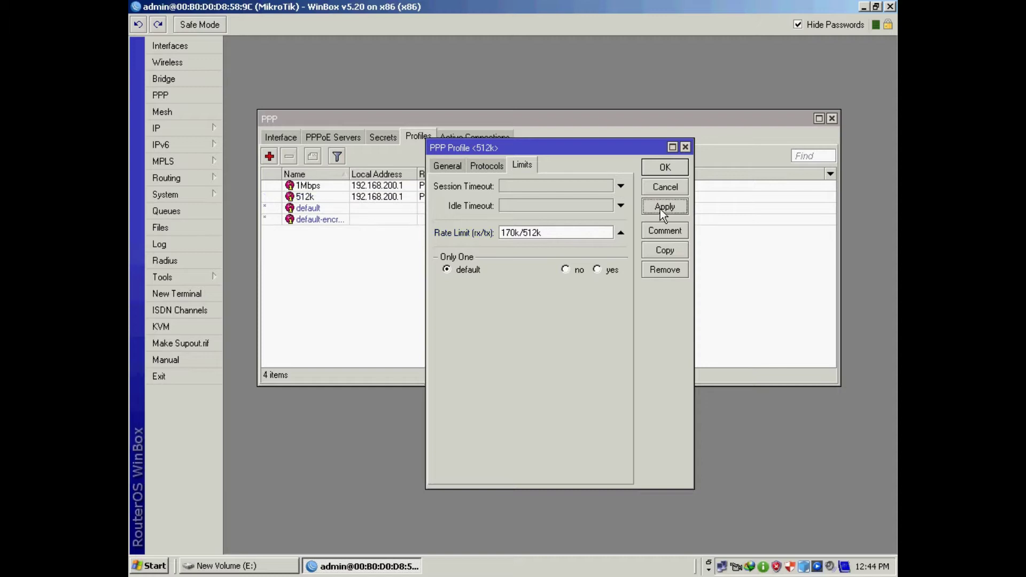
{"action": "left_click", "coordinate": [664, 168]}
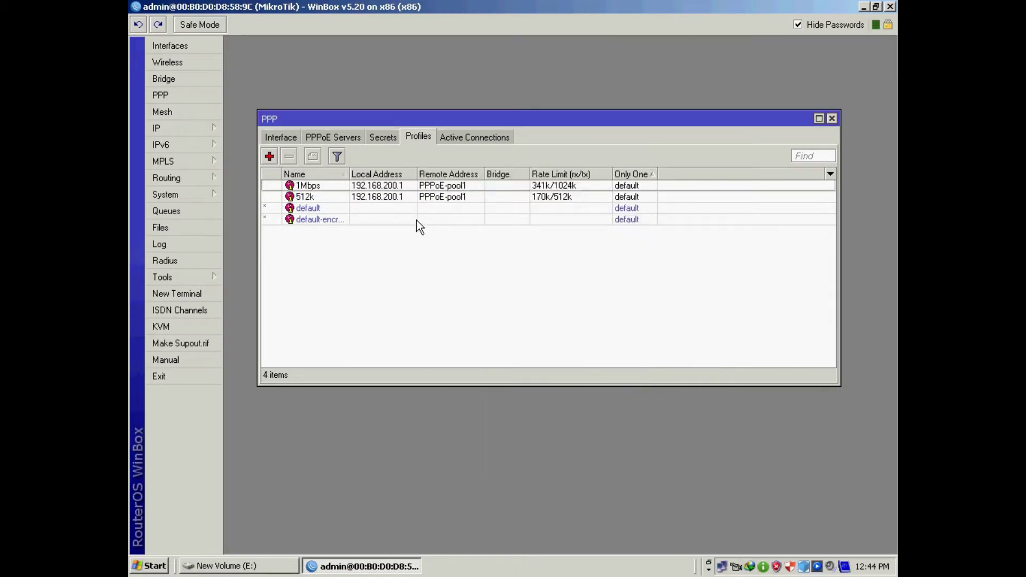
- Create a new PPP secret, entering the user's name and password
{"action": "left_click", "coordinate": [387, 137]}
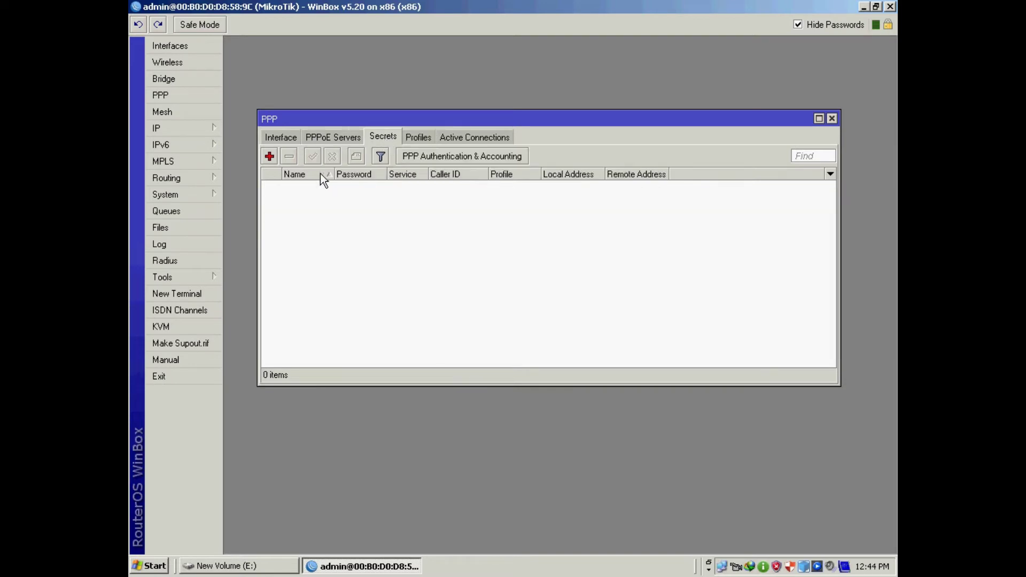
{"action": "left_click", "coordinate": [269, 157]}
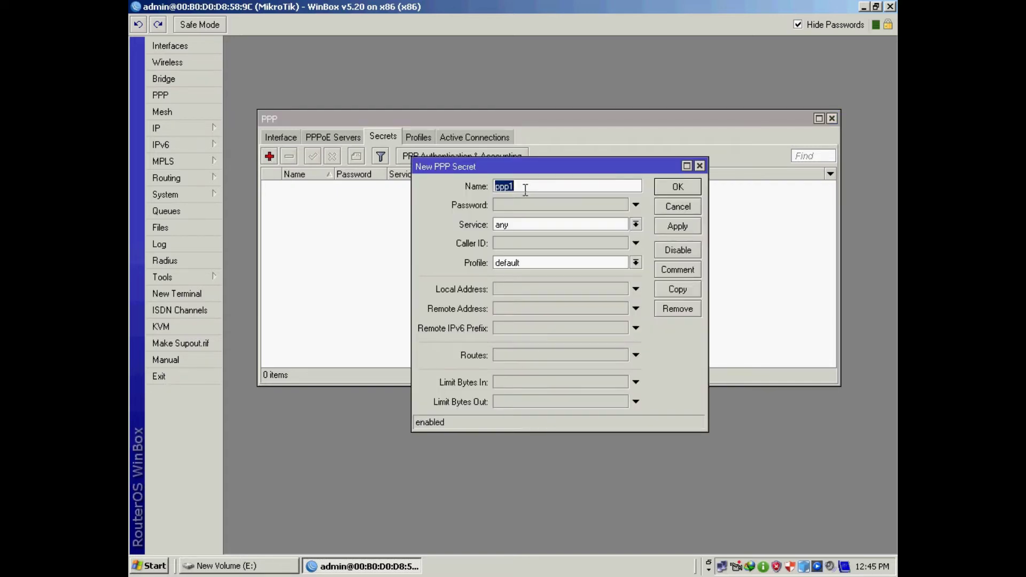
{"action": "type", "text": "naveed"}
{"action": "key", "text": "Tab"}
{"action": "type", "text": "123"}
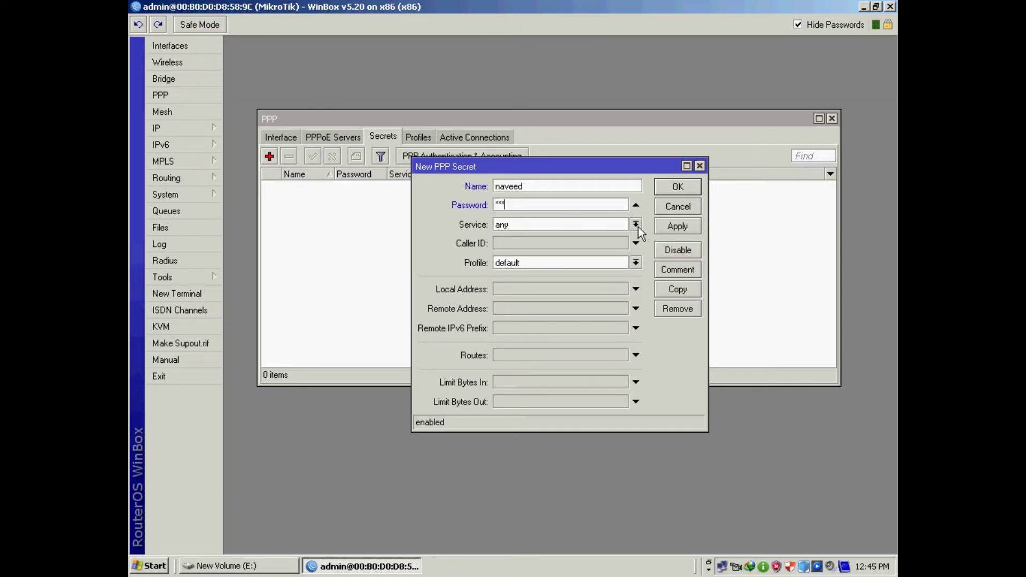
- Restrict the secret to the pppoe service with the 1Mbps profile and save it
{"action": "left_click", "coordinate": [635, 224]}
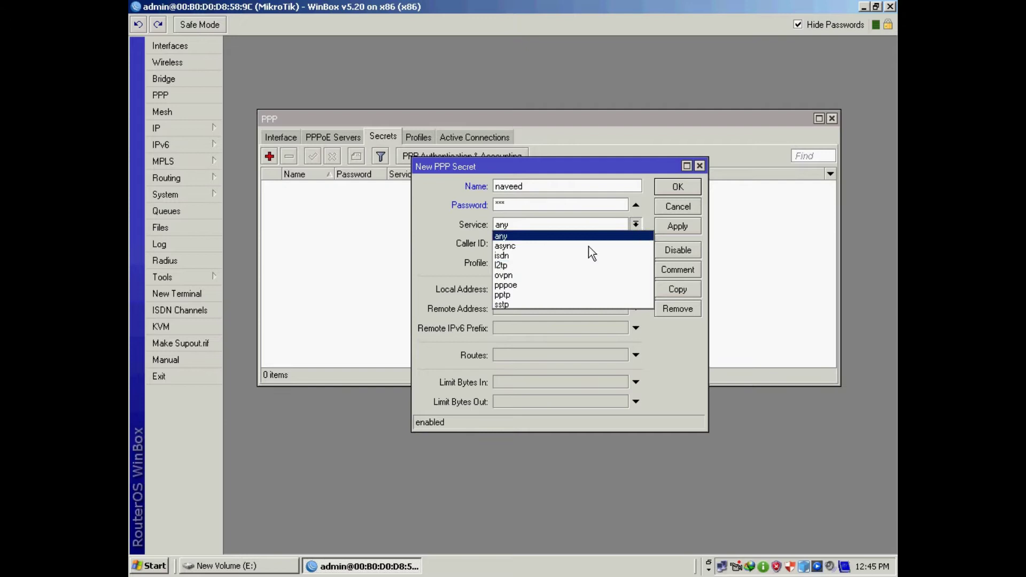
{"action": "left_click", "coordinate": [524, 287]}
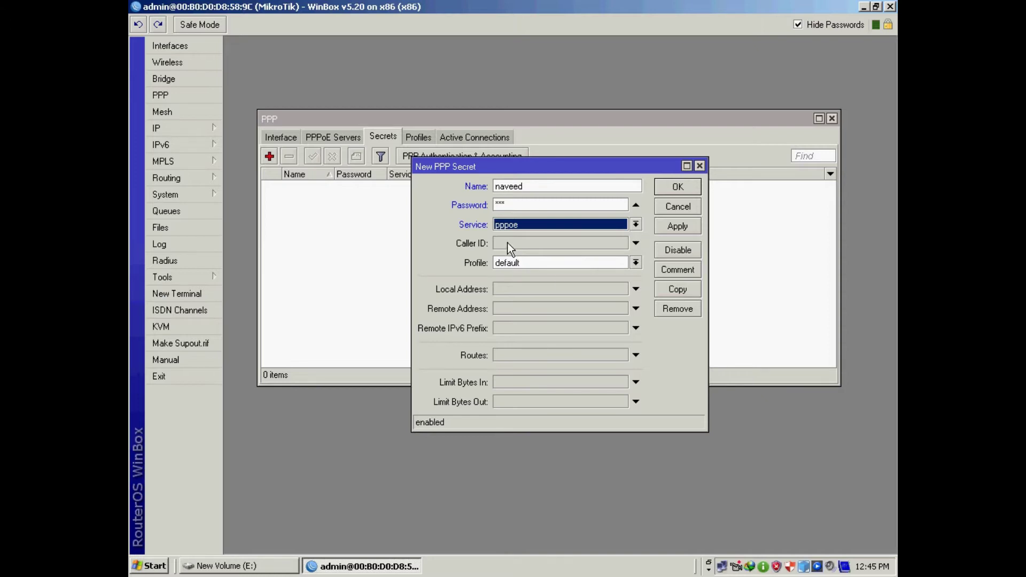
{"action": "left_click", "coordinate": [636, 263]}
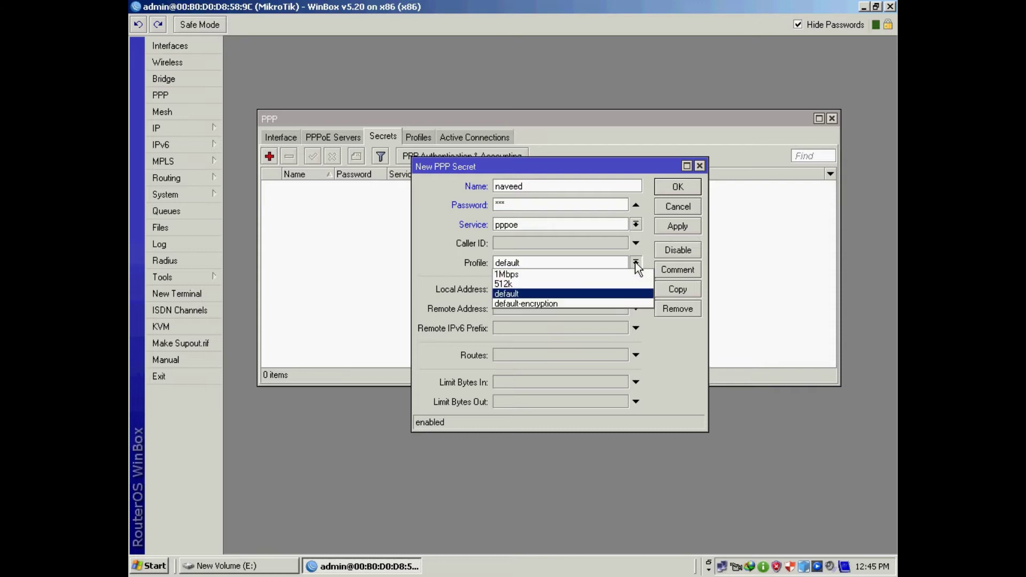
{"action": "left_click", "coordinate": [524, 275]}
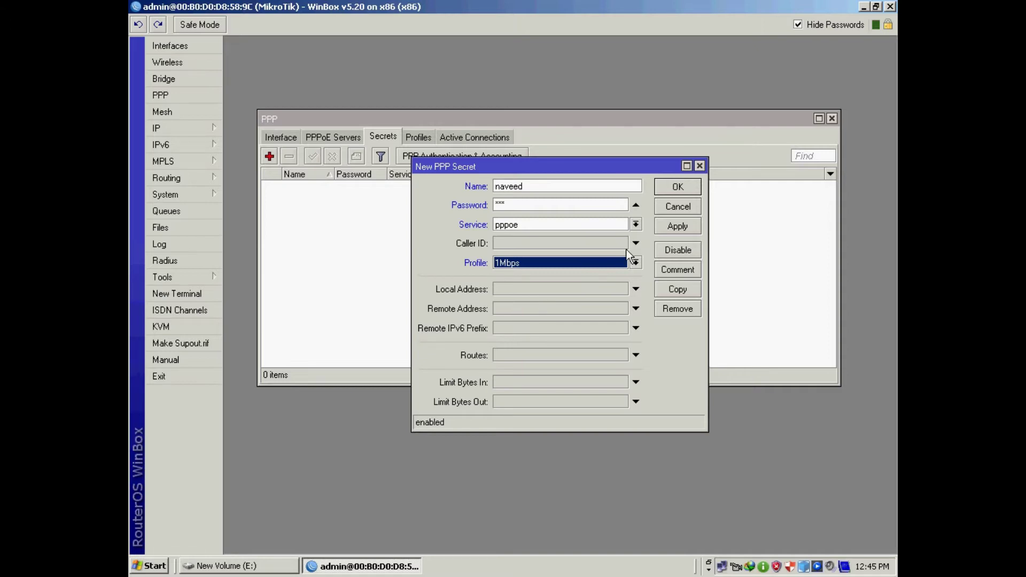
{"action": "left_click", "coordinate": [673, 228]}
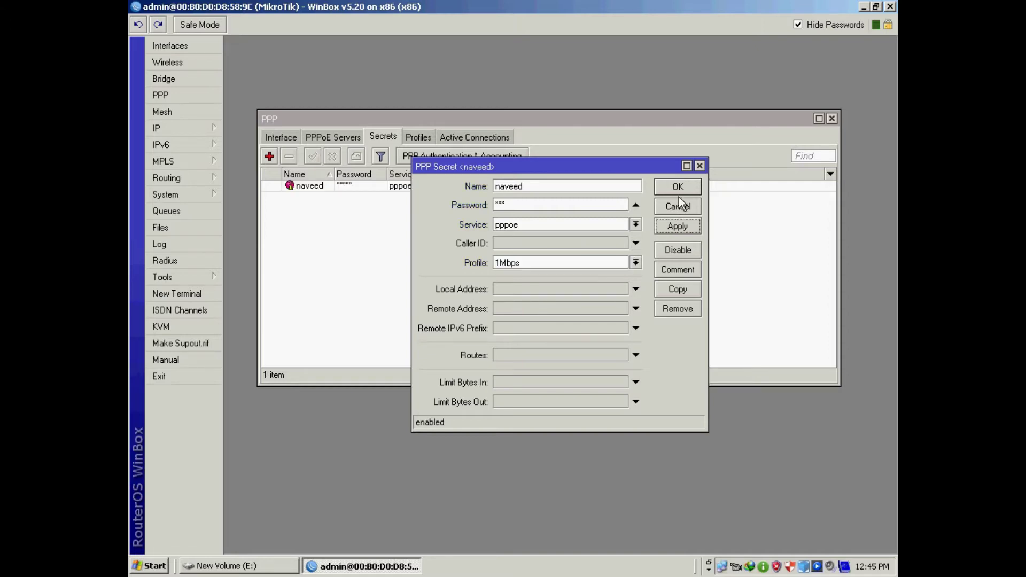
{"action": "left_click", "coordinate": [677, 191]}
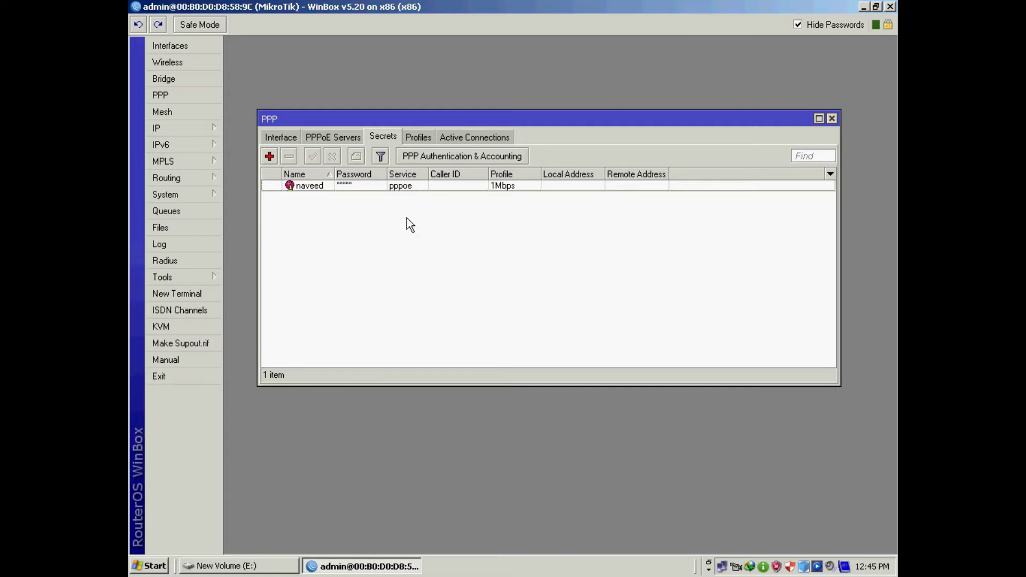
- Review PPP active connections and profiles, close the PPP window, and bring up the IP menu
{"action": "left_click", "coordinate": [466, 135]}
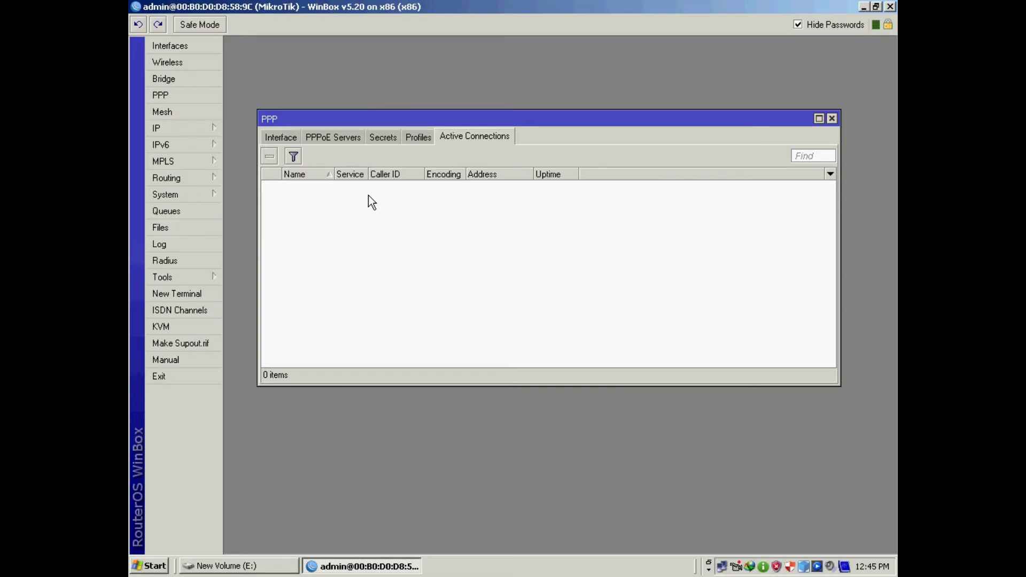
{"action": "left_click", "coordinate": [286, 139]}
{"action": "left_click", "coordinate": [333, 137]}
{"action": "left_click", "coordinate": [388, 136]}
{"action": "left_click", "coordinate": [418, 134]}
{"action": "left_click", "coordinate": [476, 140]}
{"action": "left_click", "coordinate": [832, 118]}
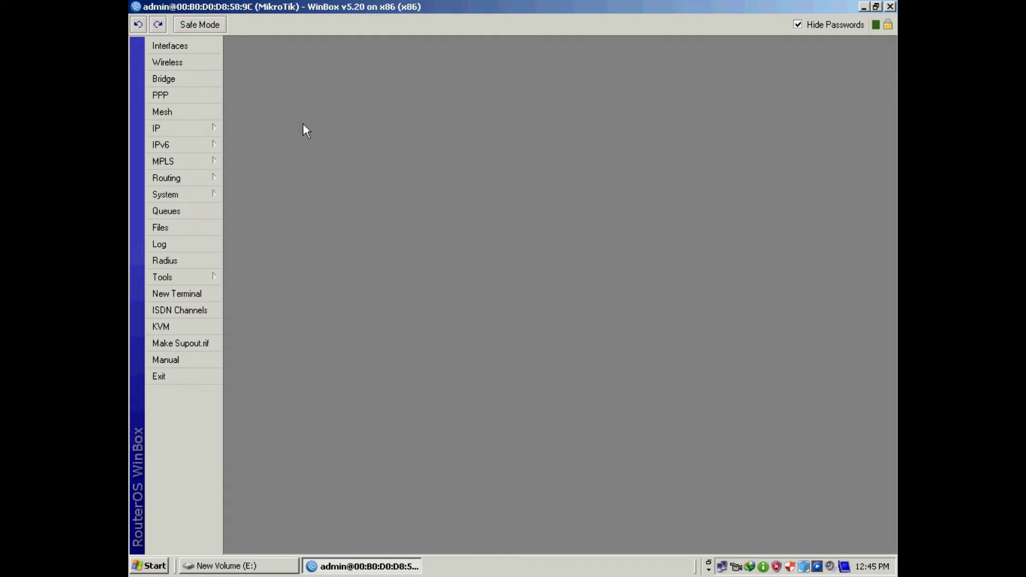
{"action": "left_click", "coordinate": [186, 133]}
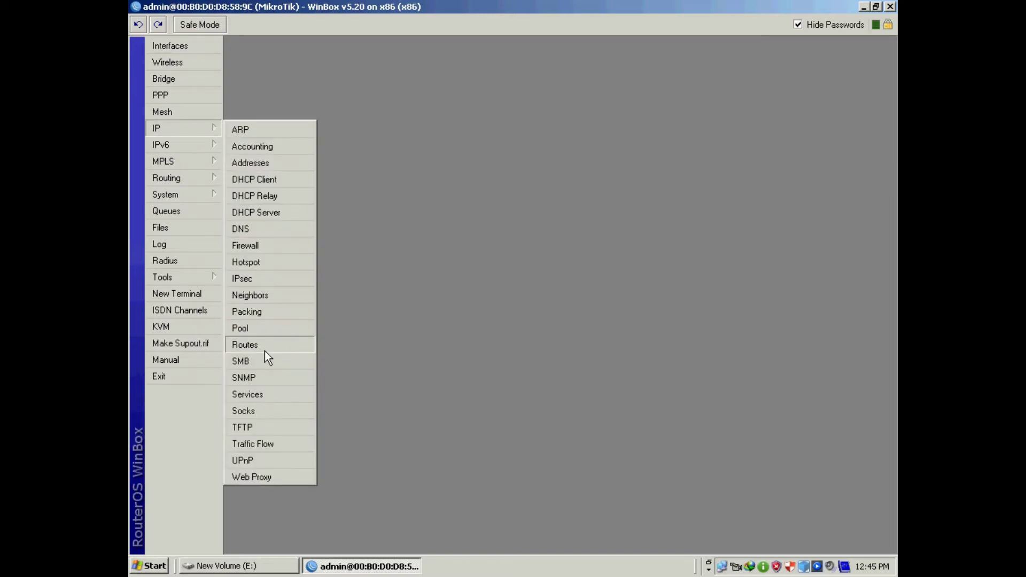
- Show the Firewall NAT rules and inspect the masquerade rule for 192.168.100.0/24
{"action": "left_click", "coordinate": [263, 244]}
{"action": "left_click_drag", "start_coordinate": [520, 172], "coordinate": [531, 130]}
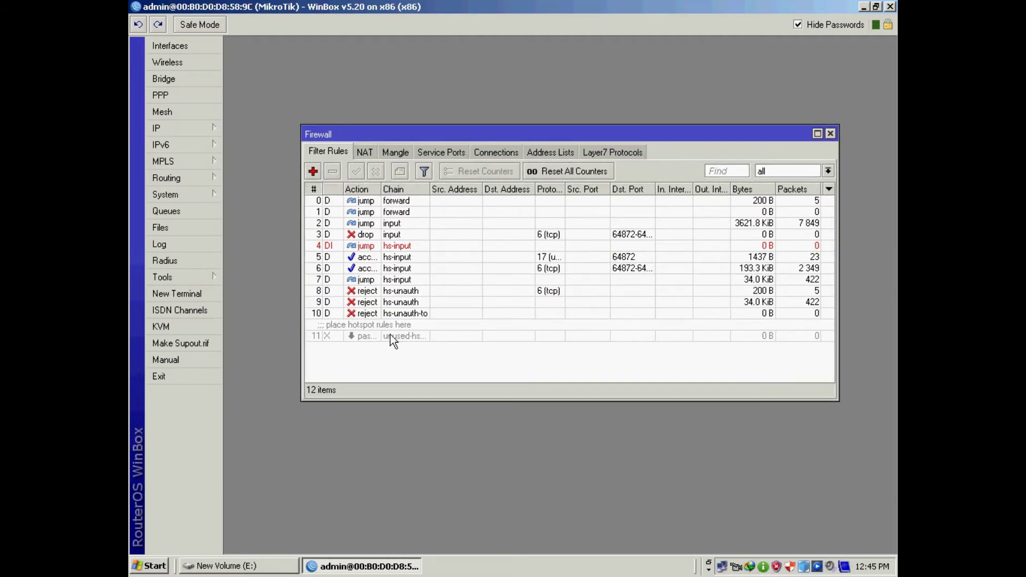
{"action": "left_click", "coordinate": [368, 152]}
{"action": "scroll", "coordinate": [605, 353], "scroll_direction": "down", "scroll_amount": 1}
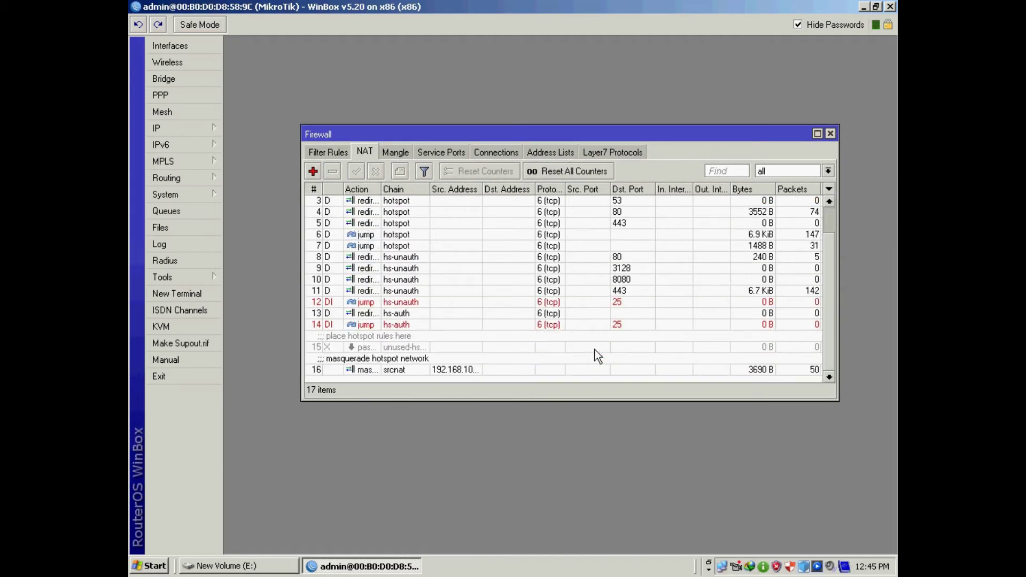
{"action": "double_click", "coordinate": [388, 363]}
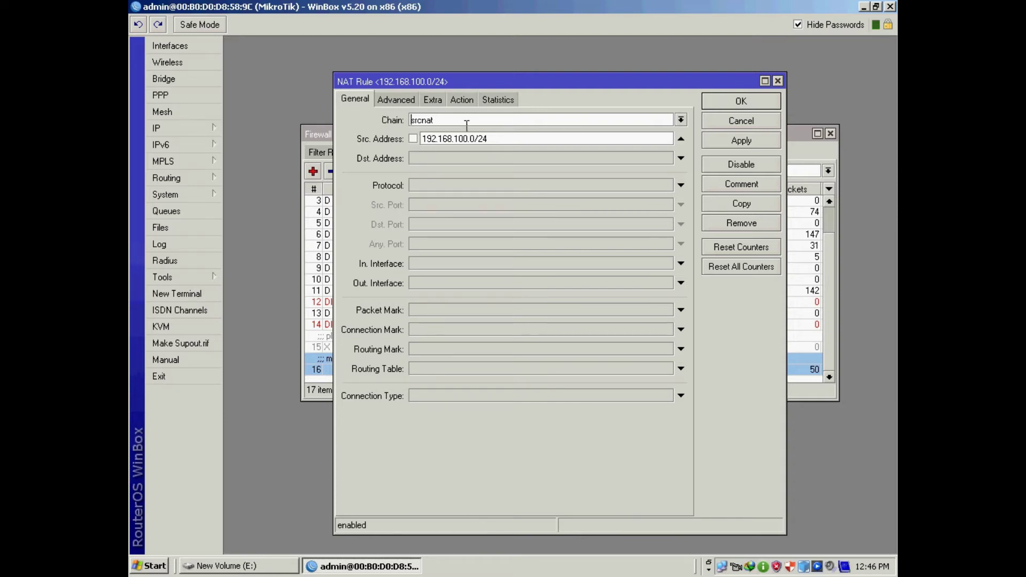
{"action": "left_click", "coordinate": [512, 138]}
{"action": "left_click", "coordinate": [470, 102]}
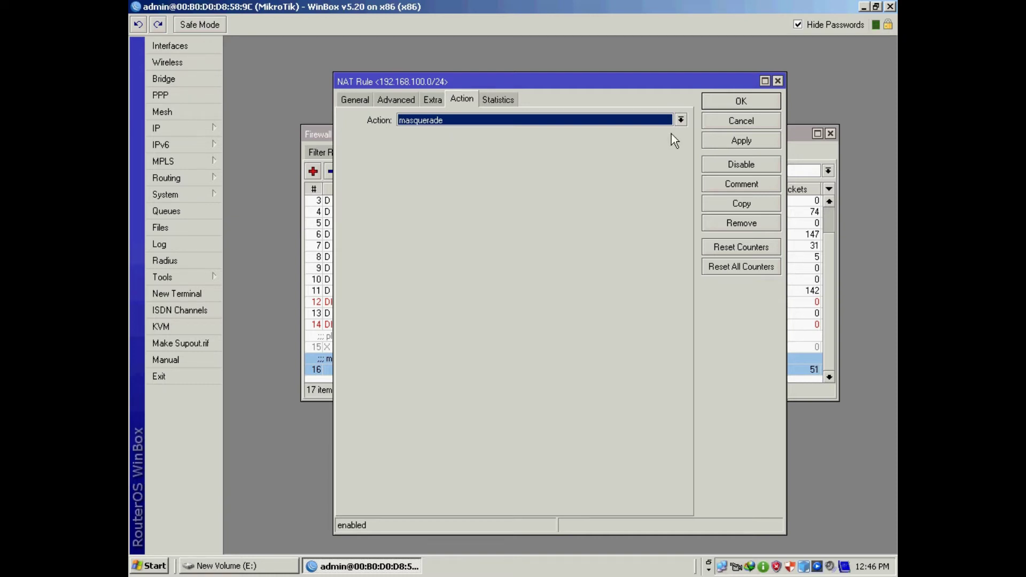
{"action": "left_click", "coordinate": [748, 123]}
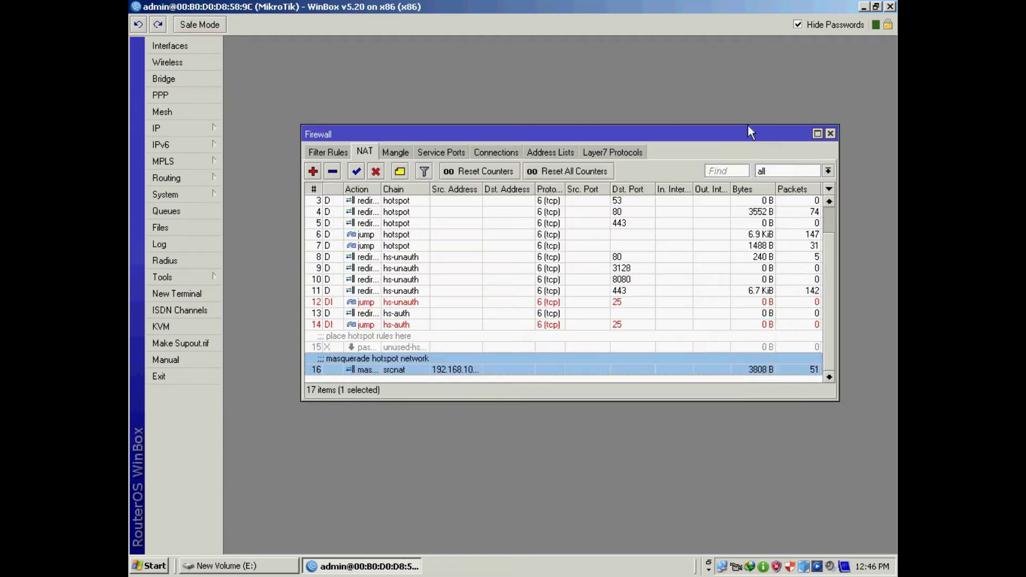
- Start a NAT rule with chain srcnat, source 192.168.200.0/24 and protocol tcp
{"action": "left_click", "coordinate": [314, 172]}
{"action": "left_click", "coordinate": [355, 100]}
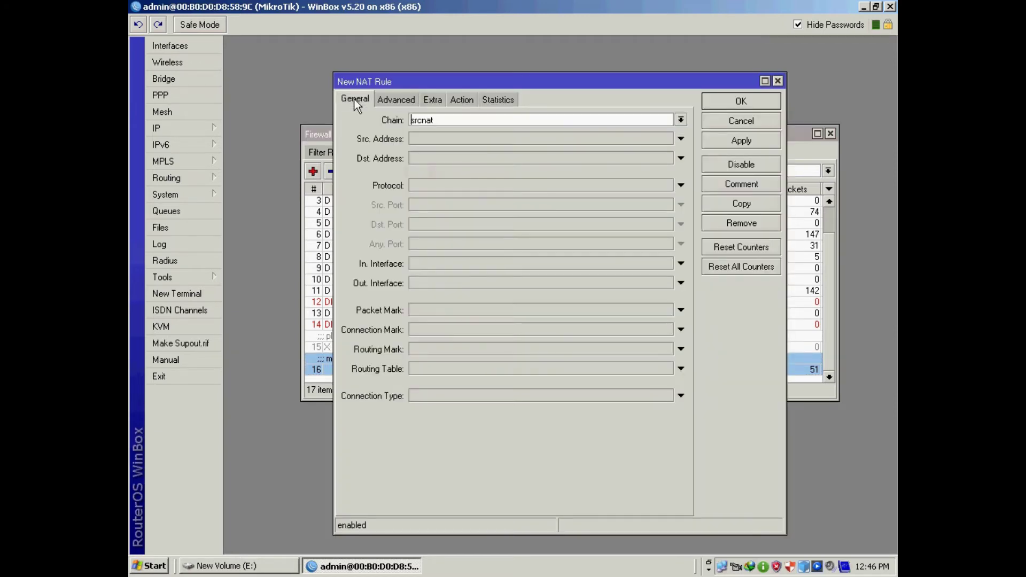
{"action": "left_click", "coordinate": [681, 120]}
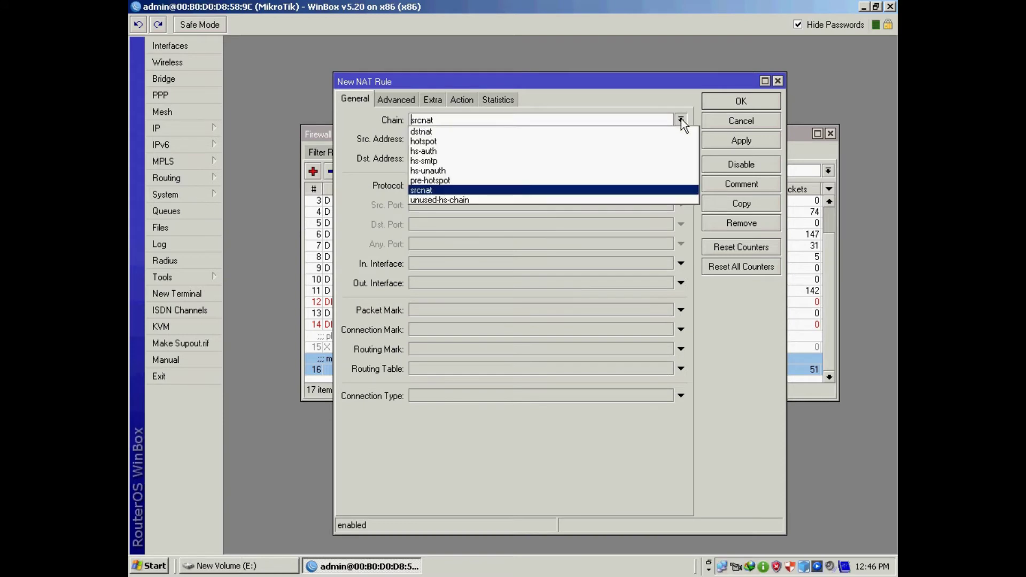
{"action": "left_click", "coordinate": [429, 190]}
{"action": "left_click", "coordinate": [422, 138]}
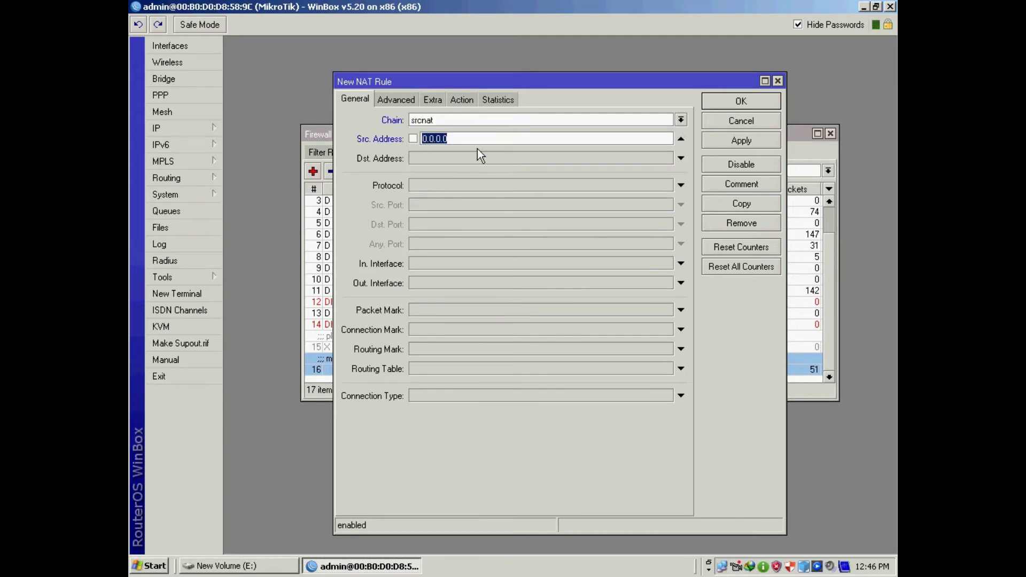
{"action": "type", "text": "192.168.200.0/24"}
{"action": "left_click", "coordinate": [450, 188]}
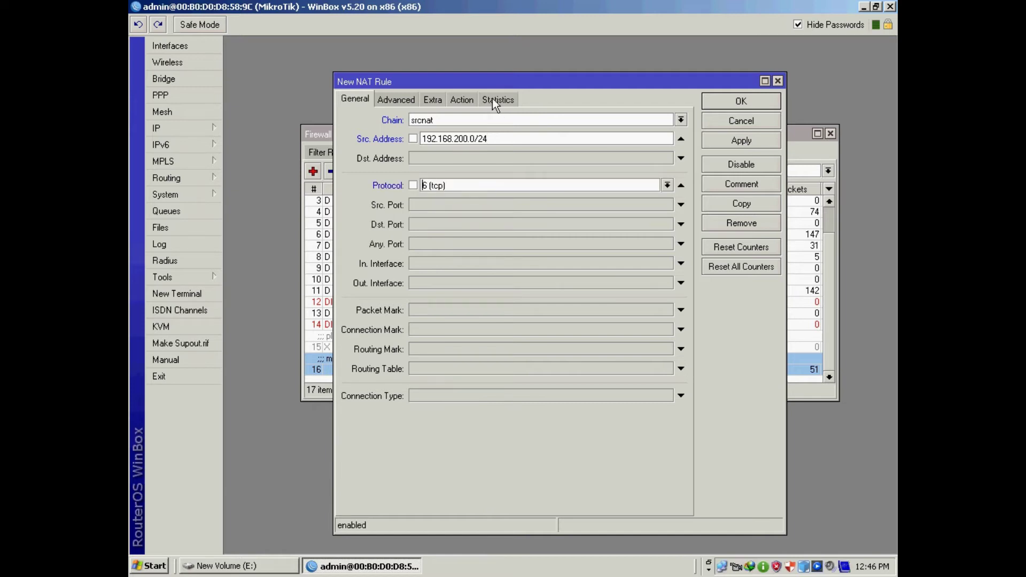
- Set the new rule's action to masquerade and save it
{"action": "left_click", "coordinate": [468, 99]}
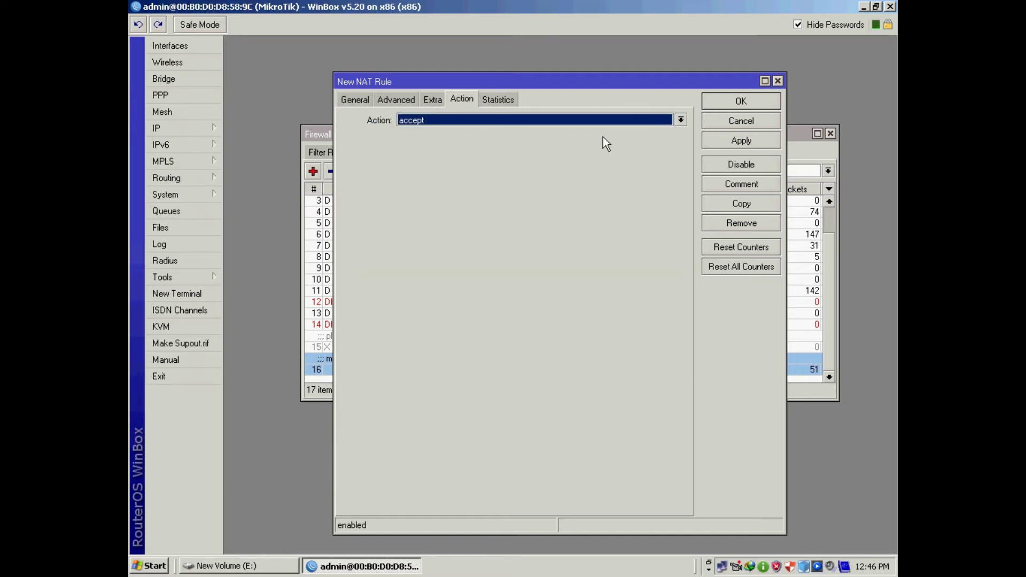
{"action": "left_click", "coordinate": [681, 120]}
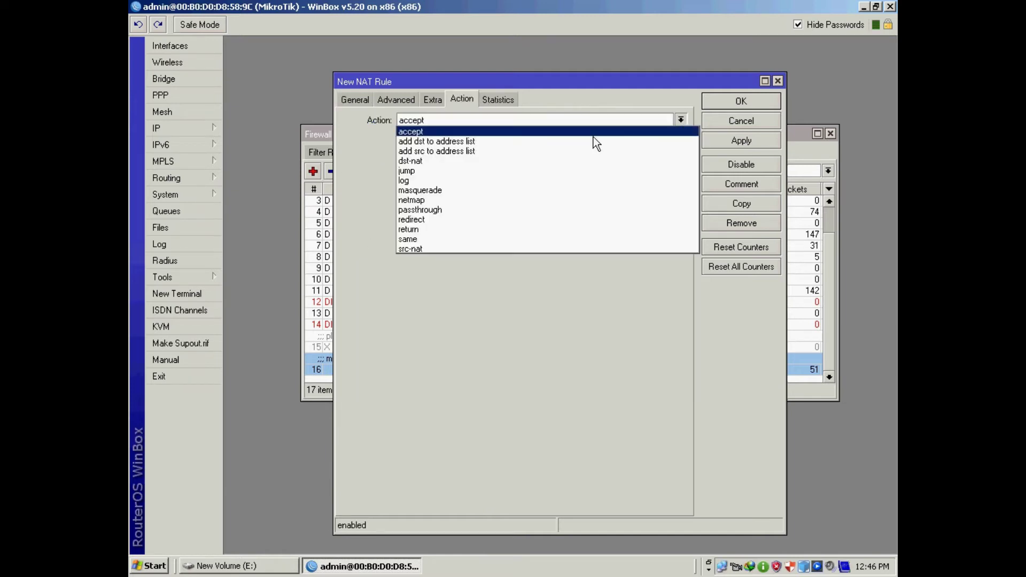
{"action": "left_click", "coordinate": [422, 195]}
{"action": "left_click", "coordinate": [743, 141]}
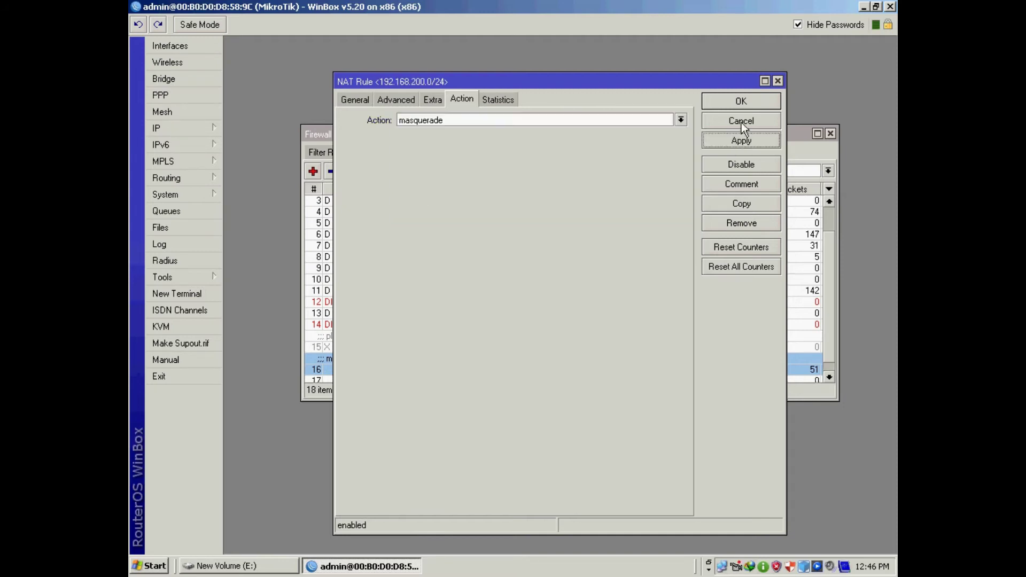
{"action": "left_click", "coordinate": [742, 109]}
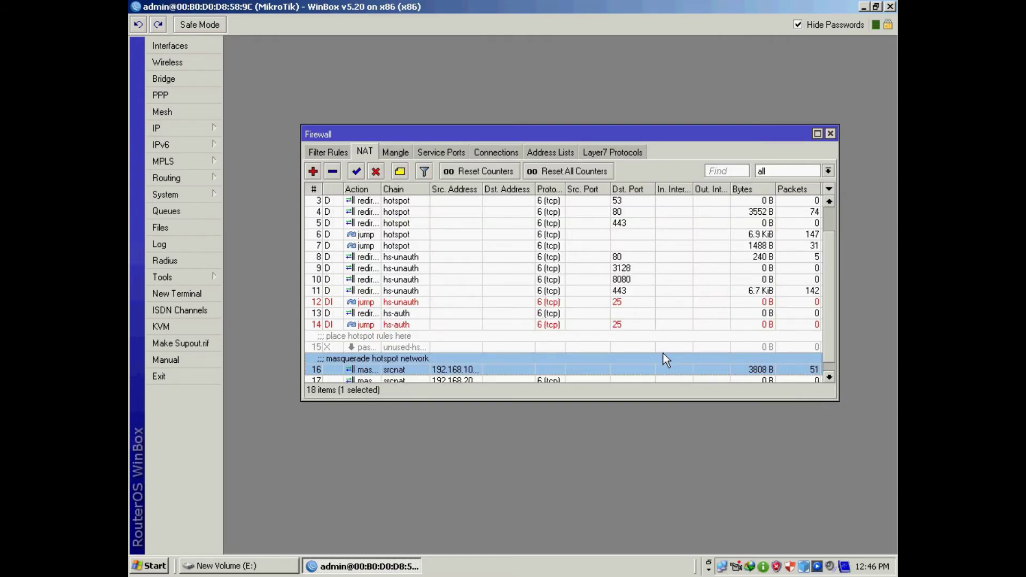
{"action": "scroll", "coordinate": [663, 354], "scroll_direction": "down", "scroll_amount": 1}
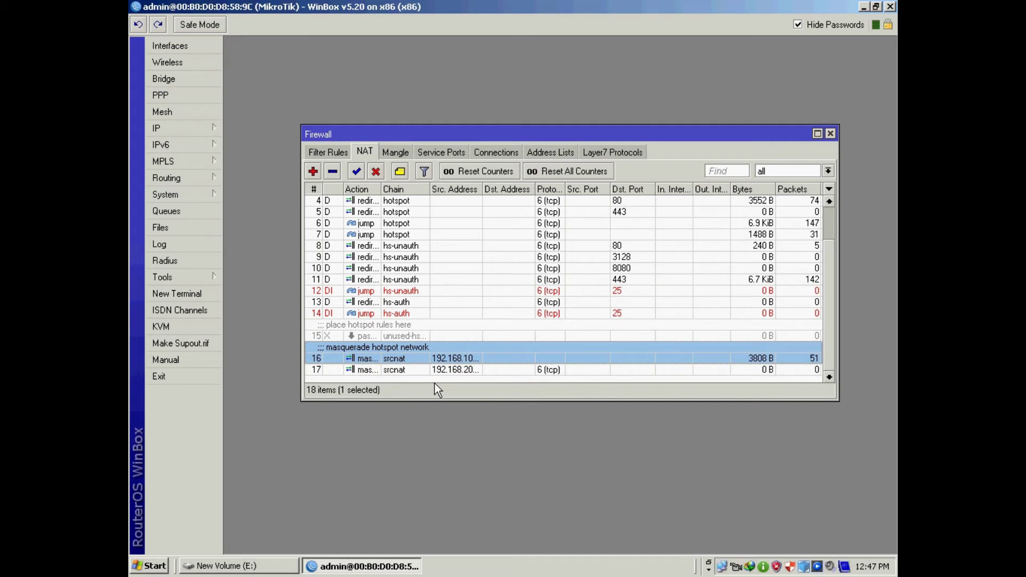
- Close the Firewall window and bring up the IP Route List
{"action": "left_click", "coordinate": [830, 135]}
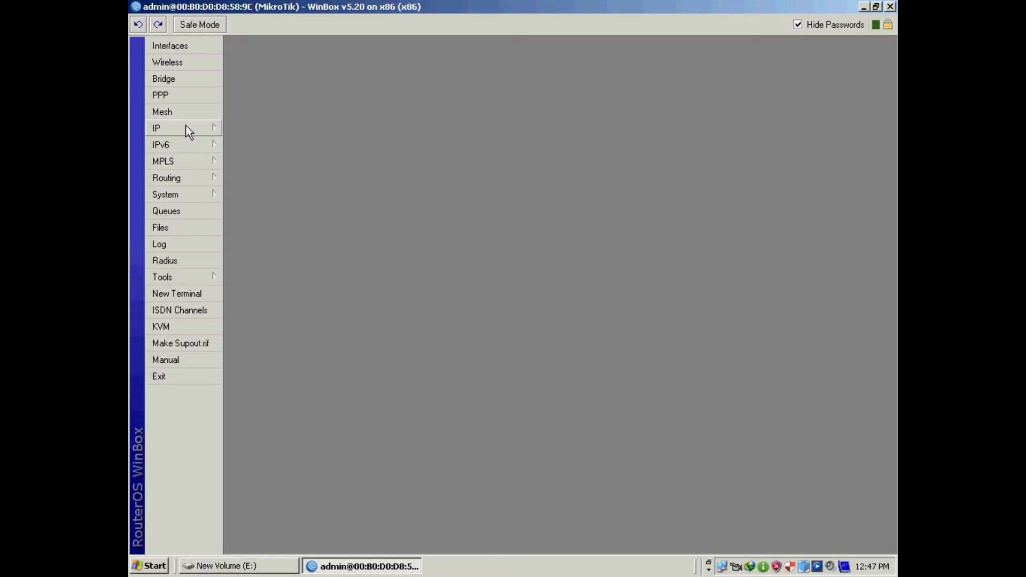
{"action": "mouse_move", "coordinate": [177, 127]}
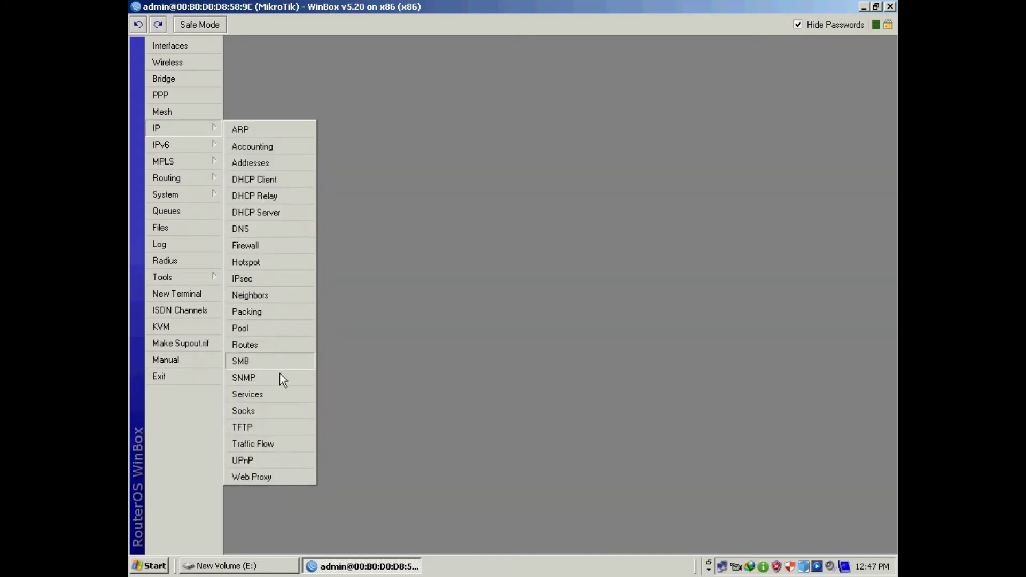
{"action": "left_click", "coordinate": [270, 344]}
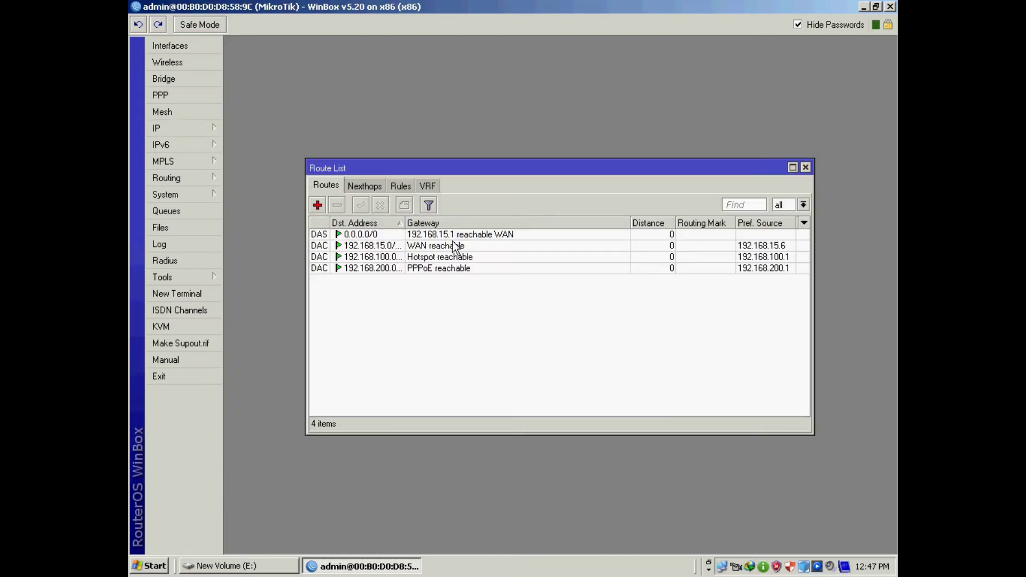
{"action": "left_click_drag", "start_coordinate": [488, 166], "coordinate": [475, 142]}
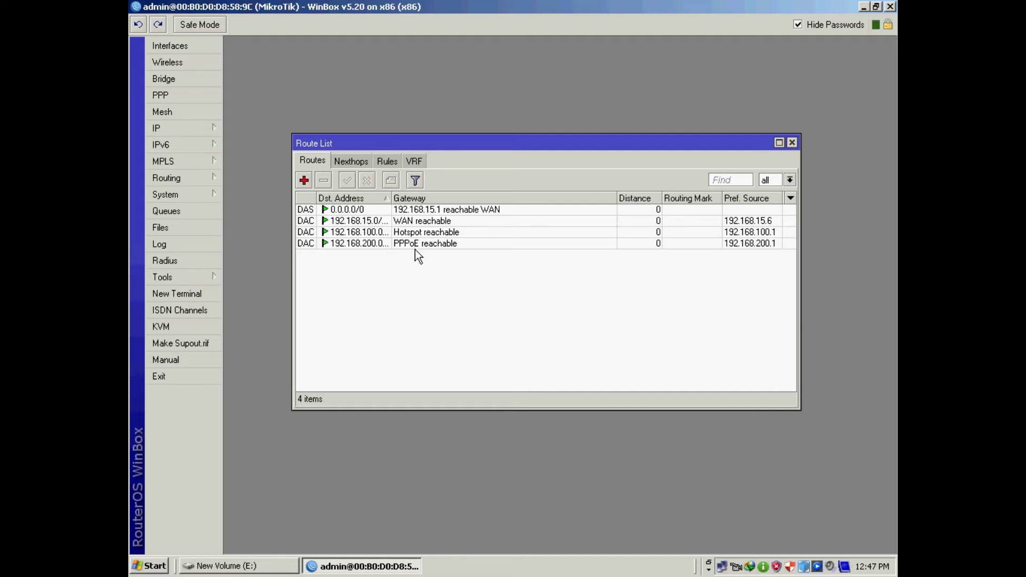
- Add a default route 0.0.0.0/0 via gateway 192.168.15.1, then close the Route List
{"action": "left_click", "coordinate": [305, 181]}
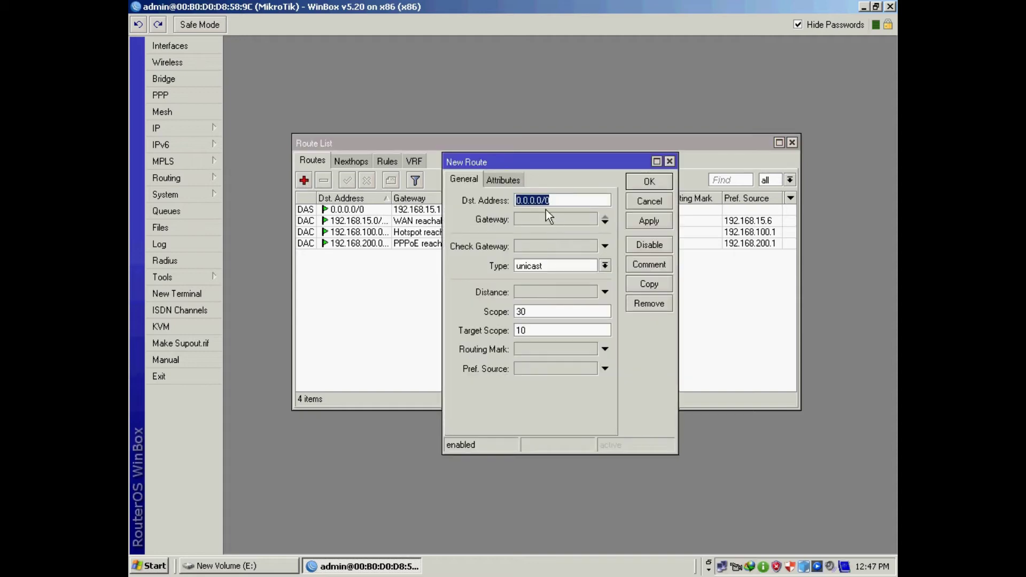
{"action": "left_click", "coordinate": [529, 219]}
{"action": "type", "text": "0.0.0.0"}
{"action": "left_click_drag", "start_coordinate": [541, 219], "coordinate": [483, 219]}
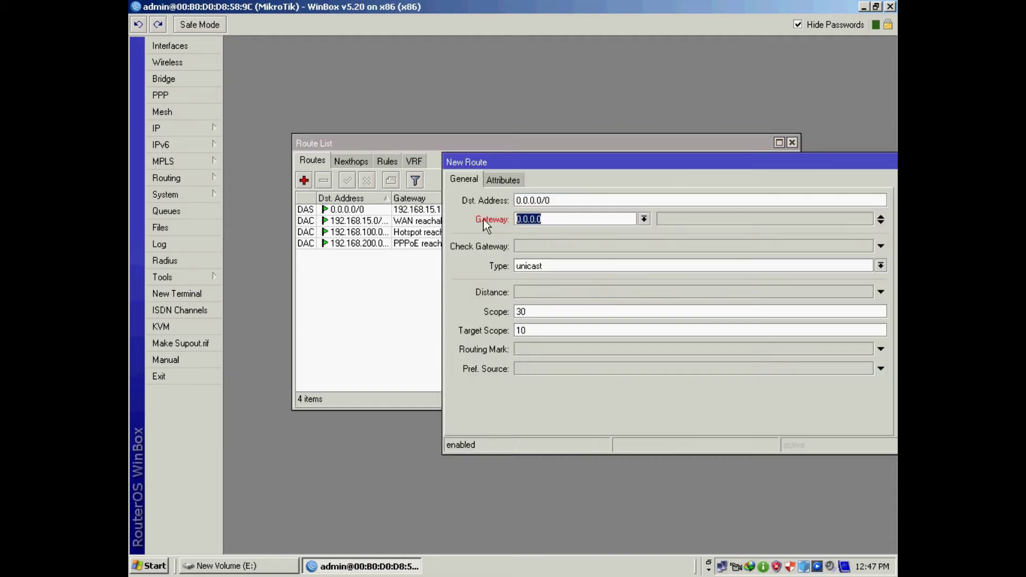
{"action": "type", "text": "192.138"}
{"action": "key", "text": "BackSpace"}
{"action": "key", "text": "BackSpace"}
{"action": "type", "text": "68.15.1"}
{"action": "left_click_drag", "start_coordinate": [616, 162], "coordinate": [416, 152]}
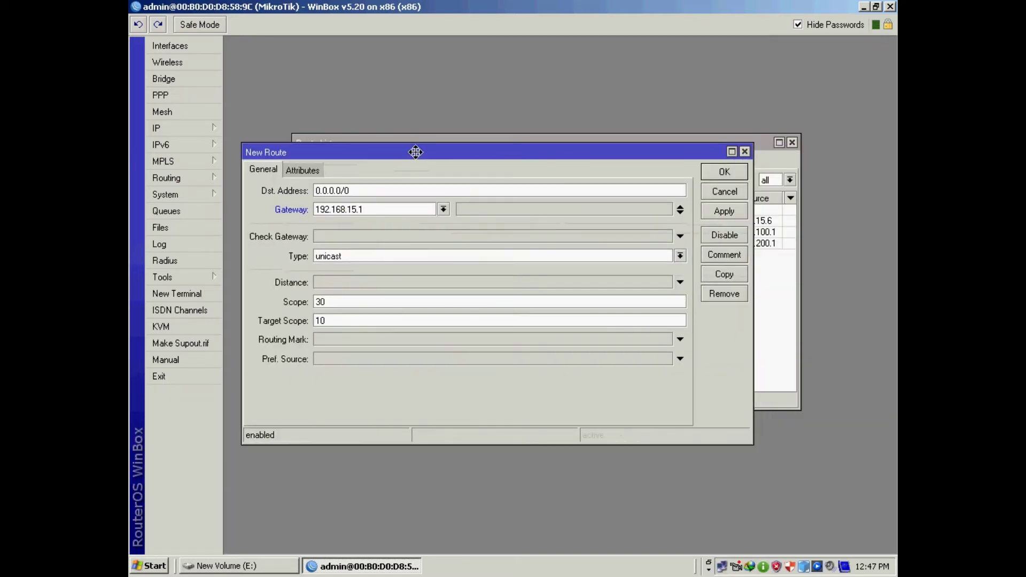
{"action": "left_click", "coordinate": [724, 216]}
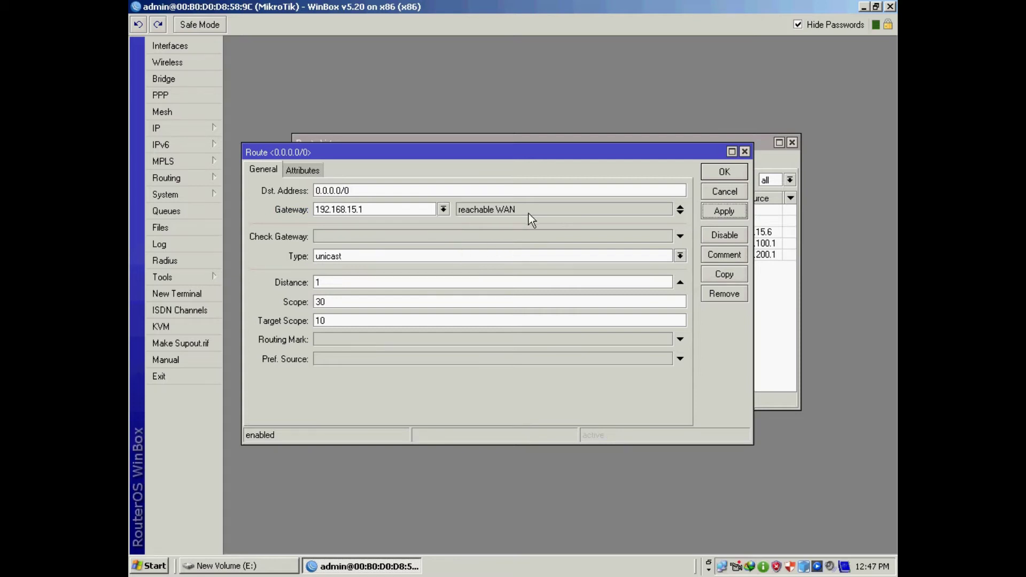
{"action": "left_click", "coordinate": [370, 209]}
{"action": "left_click", "coordinate": [728, 171]}
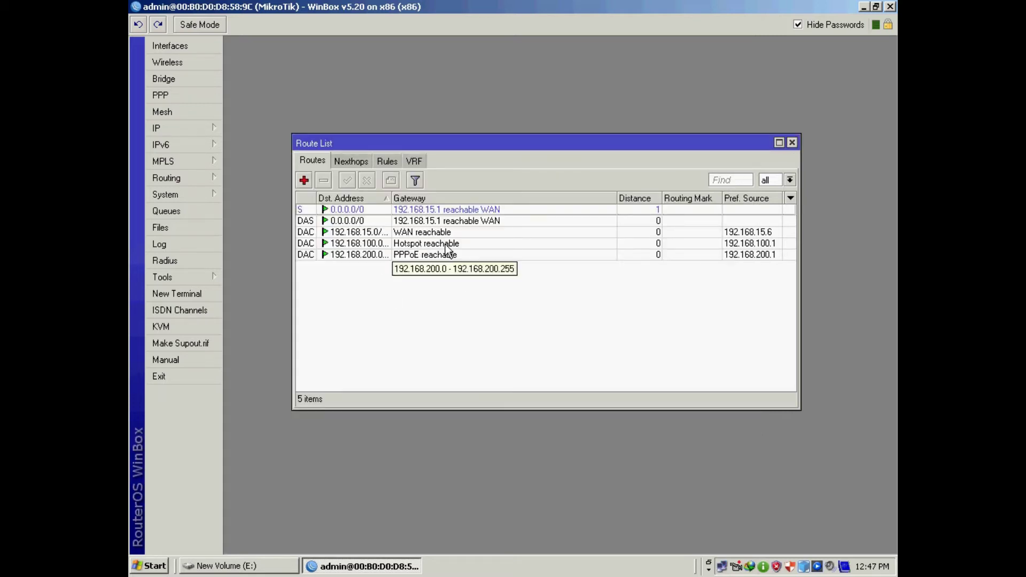
{"action": "left_click", "coordinate": [792, 142]}
- Enable Allow Remote Requests in the router's DNS settings, with 192.168.15.1 as the server
{"action": "left_click", "coordinate": [171, 130]}
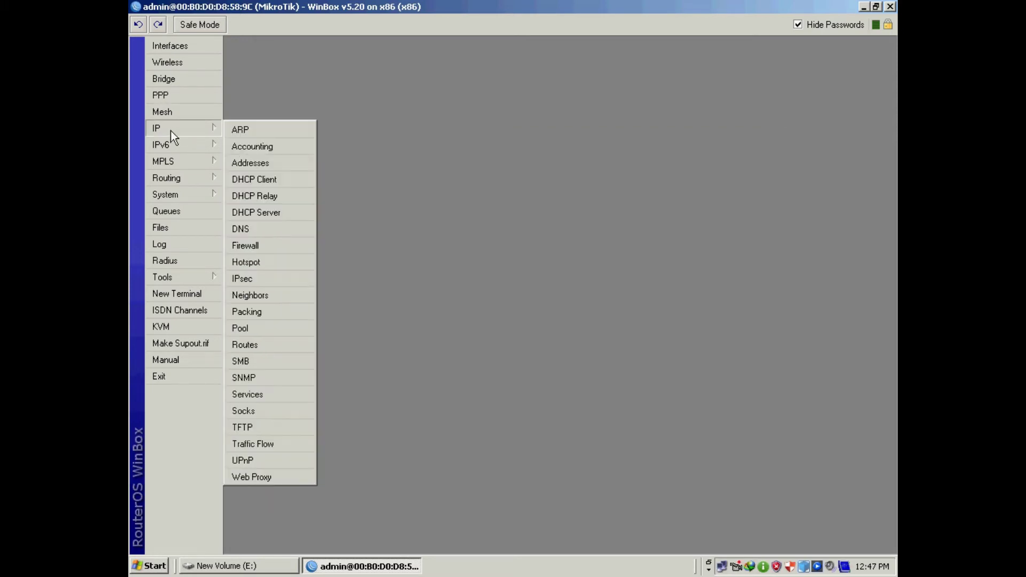
{"action": "left_click", "coordinate": [258, 229]}
{"action": "left_click", "coordinate": [530, 297]}
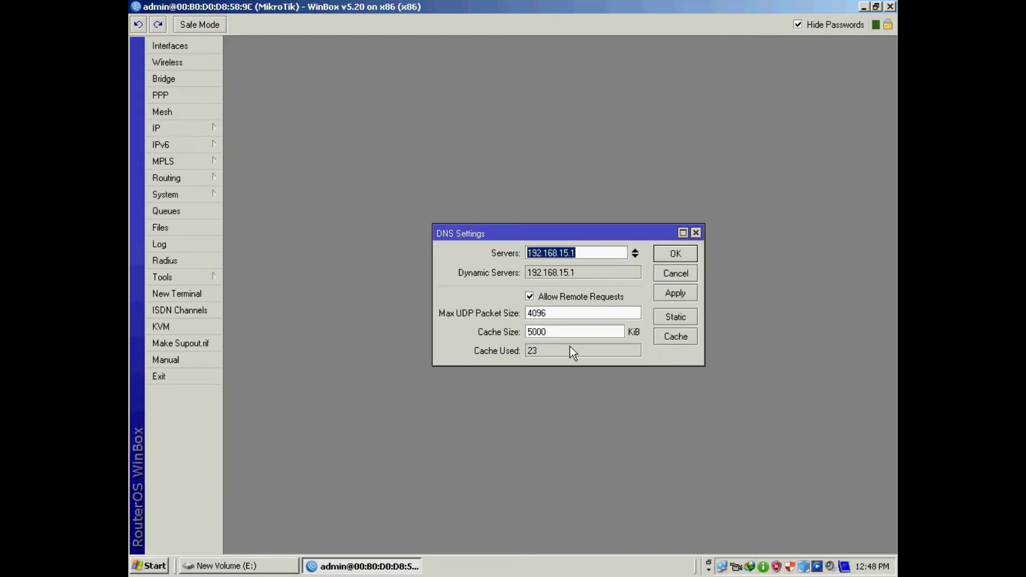
{"action": "left_click", "coordinate": [673, 257]}
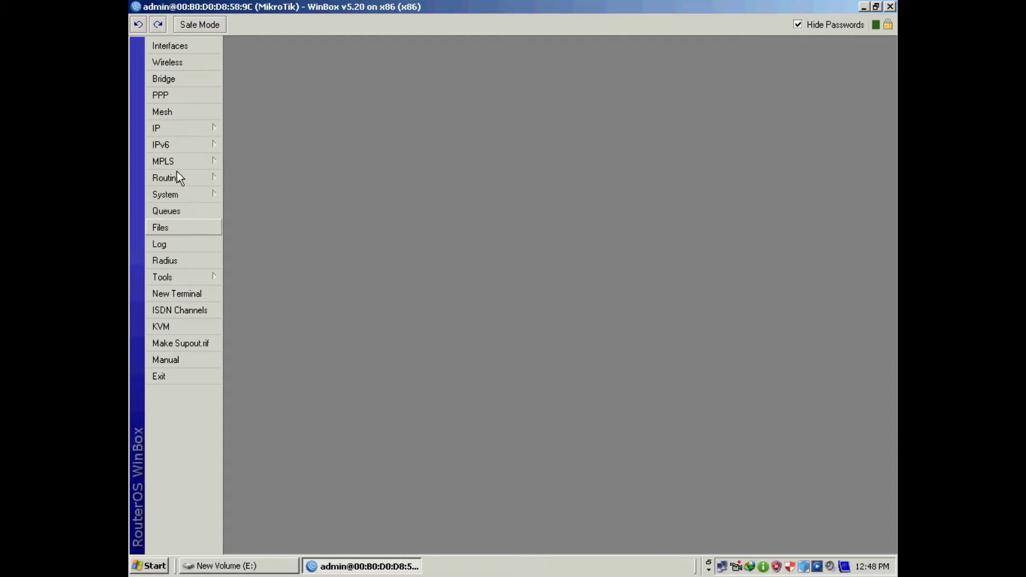
- Remove the admin's hotspot1 session from the Hotspot Active list, then minimize WinBox
{"action": "left_click", "coordinate": [162, 129]}
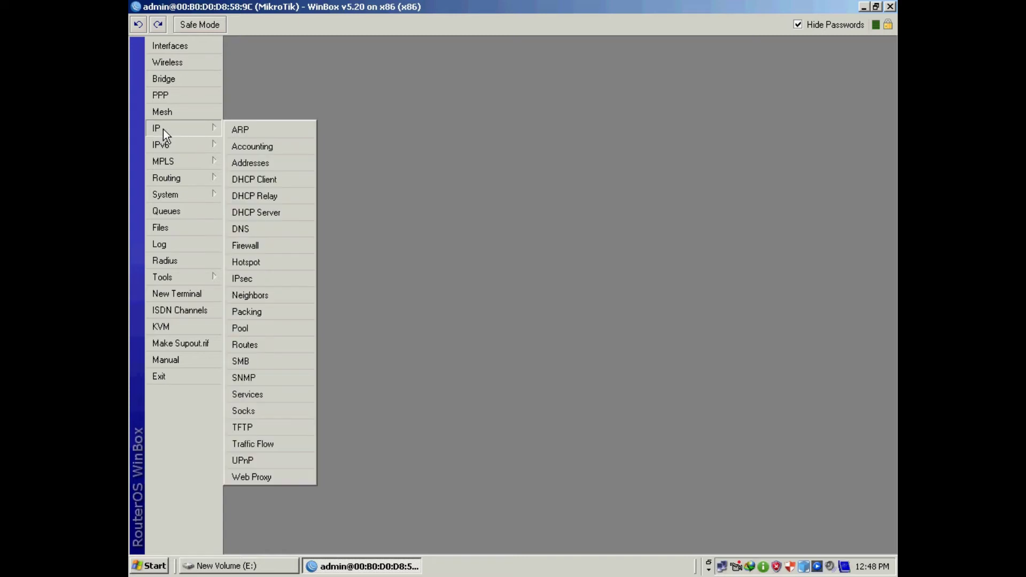
{"action": "left_click", "coordinate": [264, 265]}
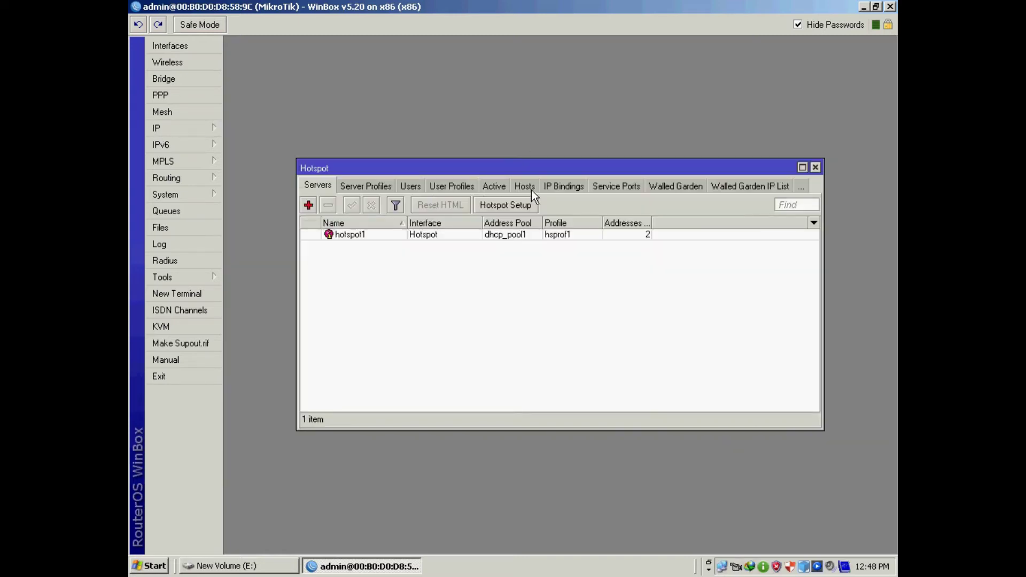
{"action": "left_click", "coordinate": [499, 187]}
{"action": "left_click", "coordinate": [346, 237]}
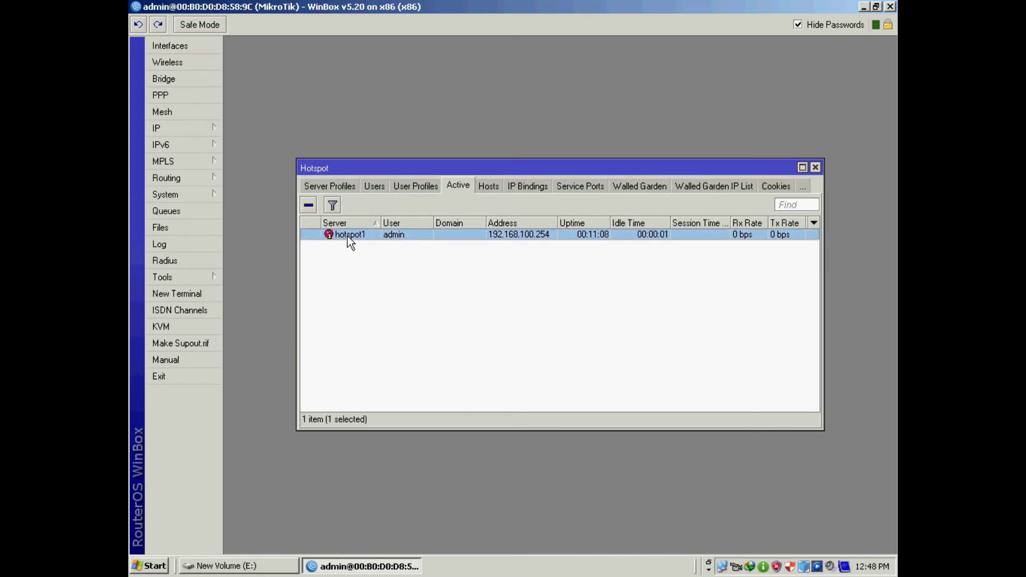
{"action": "left_click", "coordinate": [311, 205]}
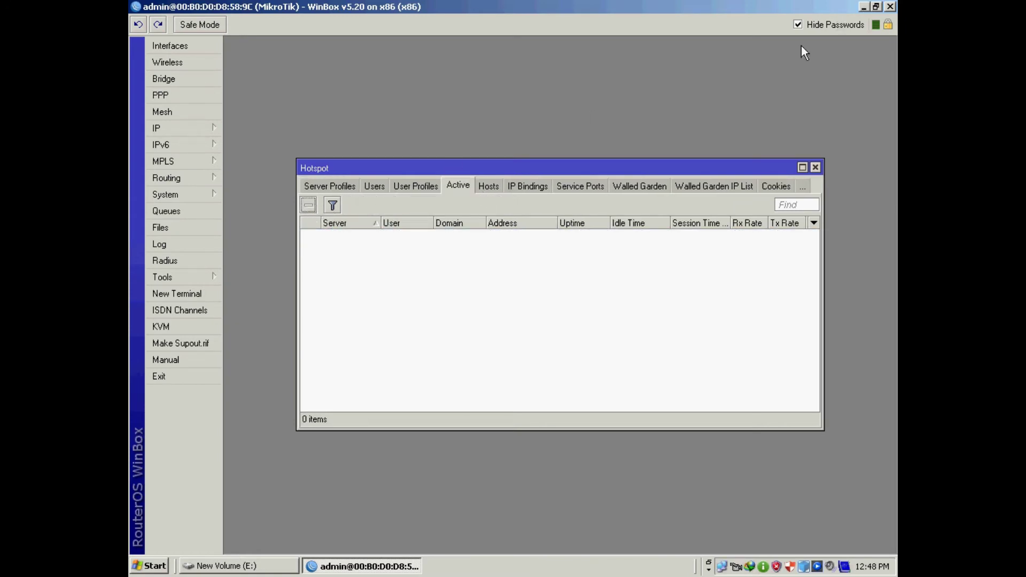
{"action": "left_click", "coordinate": [863, 6]}
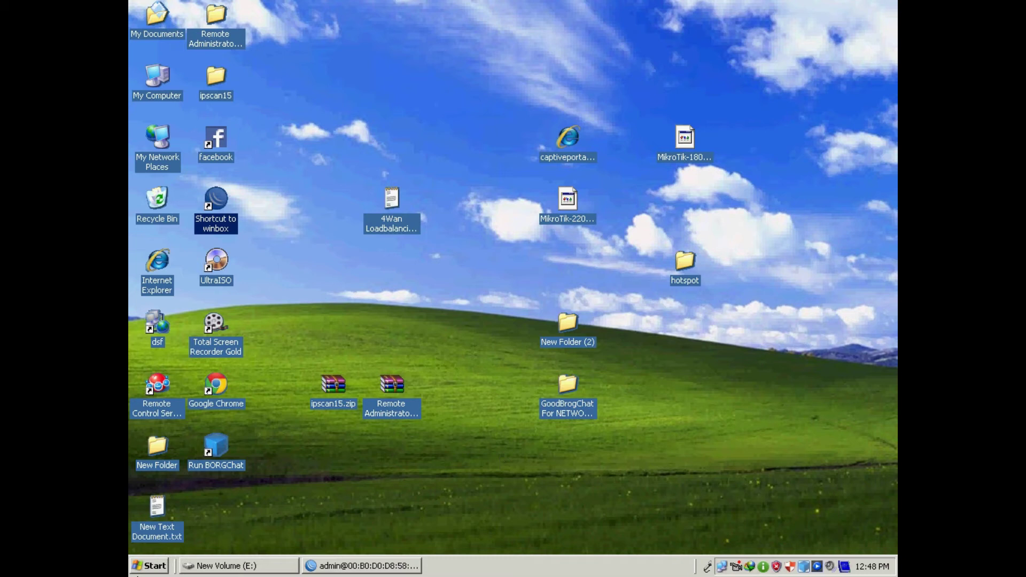
- Delete the dsf broadband connection from Network Connections
{"action": "left_click", "coordinate": [149, 566]}
{"action": "mouse_move", "coordinate": [213, 419]}
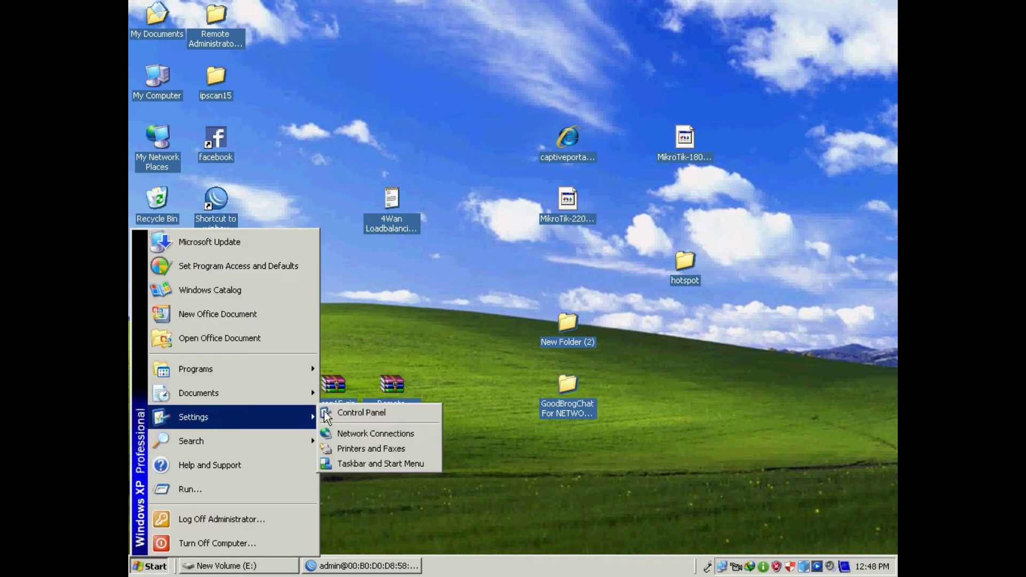
{"action": "left_click", "coordinate": [387, 434]}
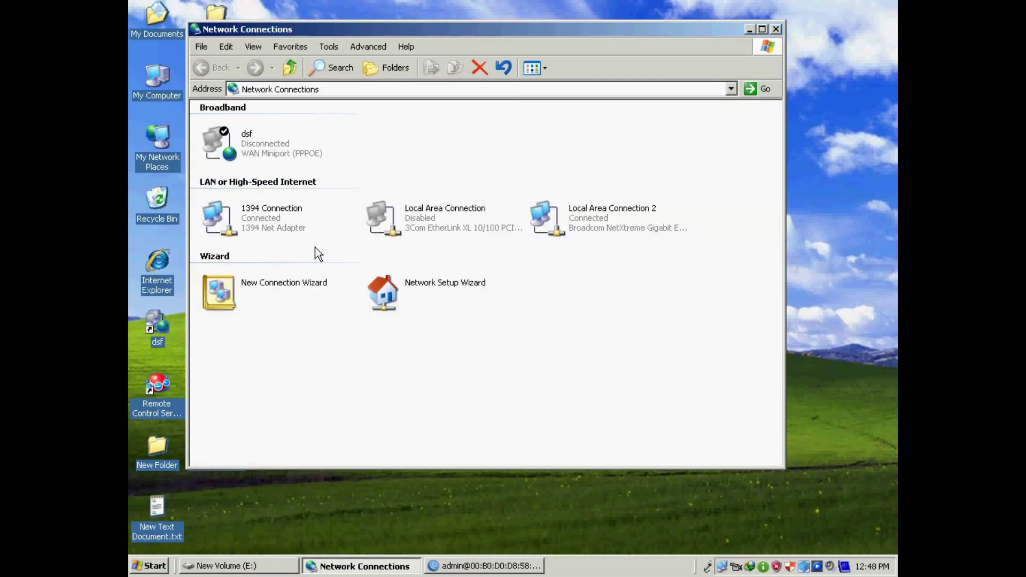
{"action": "left_click", "coordinate": [255, 155]}
{"action": "key", "text": "Delete"}
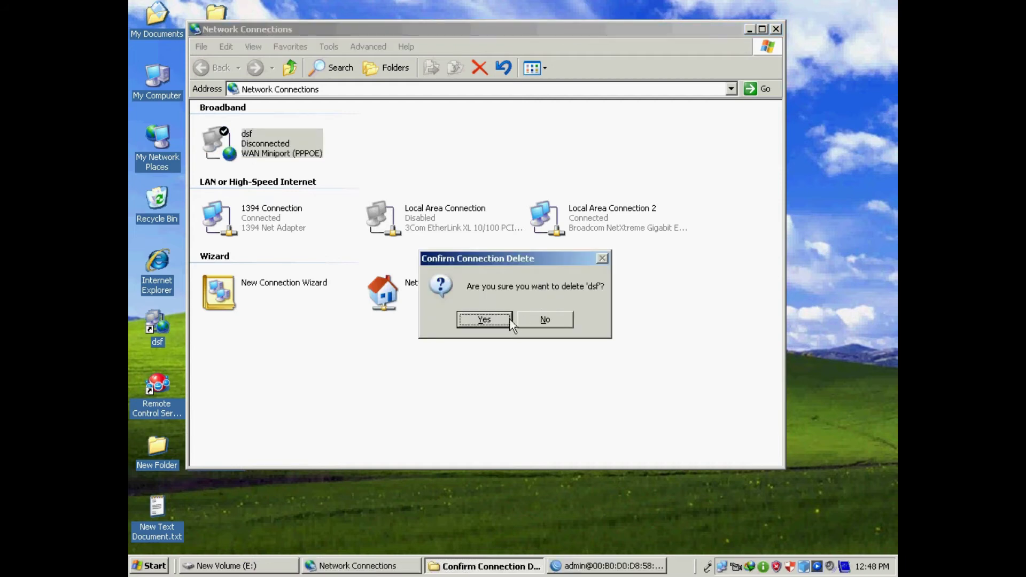
{"action": "left_click", "coordinate": [486, 320]}
- Start a manual broadband connection needing a user name and password, named afco
{"action": "double_click", "coordinate": [256, 208]}
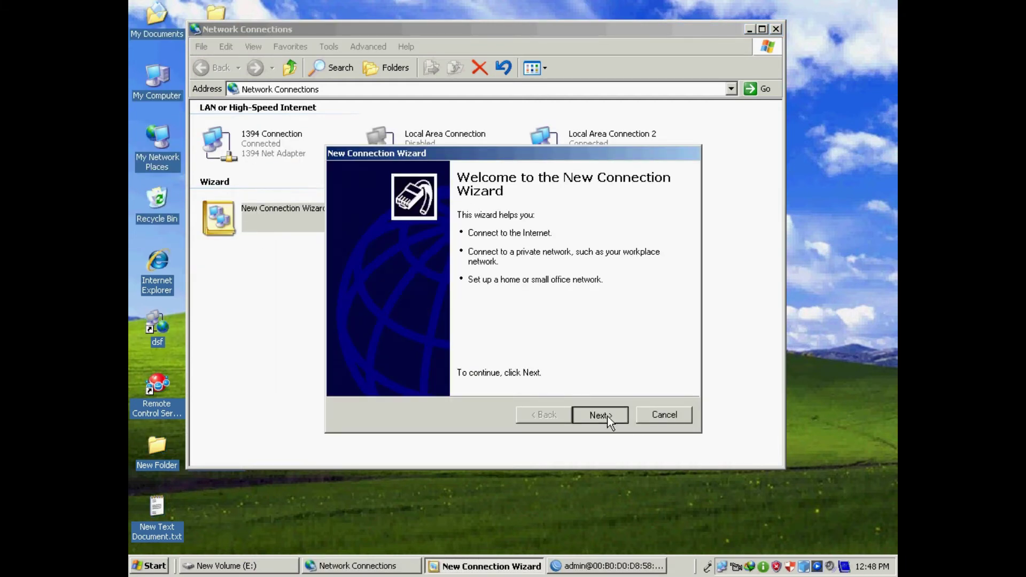
{"action": "left_click", "coordinate": [605, 415]}
{"action": "left_click_drag", "start_coordinate": [473, 160], "coordinate": [408, 90]}
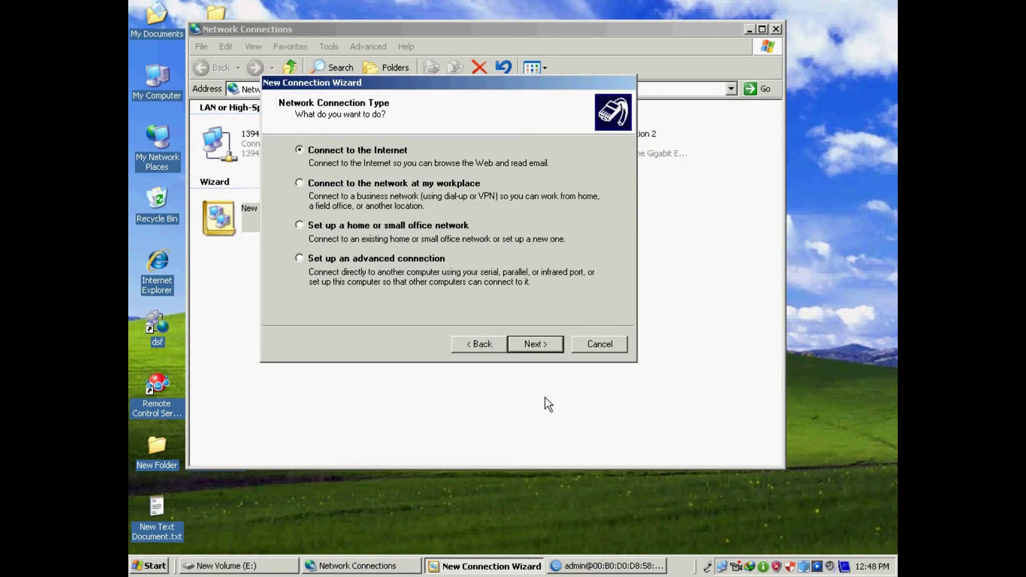
{"action": "left_click", "coordinate": [553, 346]}
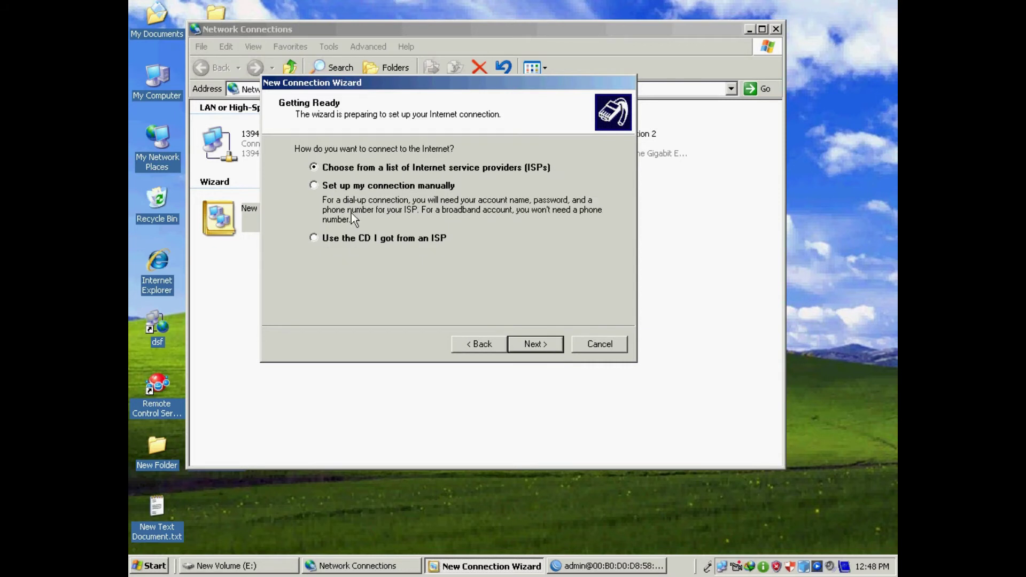
{"action": "left_click", "coordinate": [314, 186]}
{"action": "left_click", "coordinate": [537, 344]}
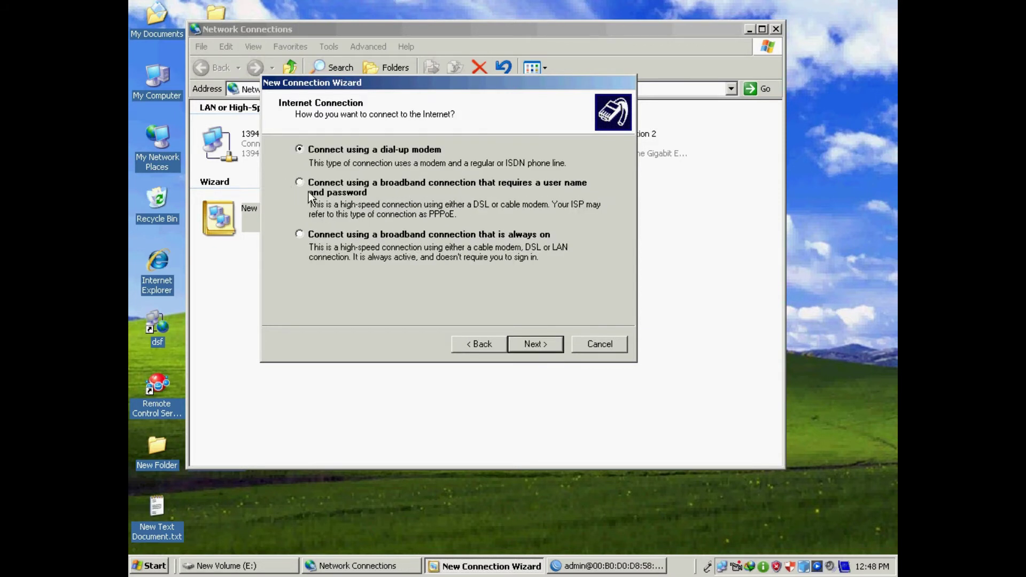
{"action": "left_click", "coordinate": [303, 185]}
{"action": "left_click", "coordinate": [537, 345]}
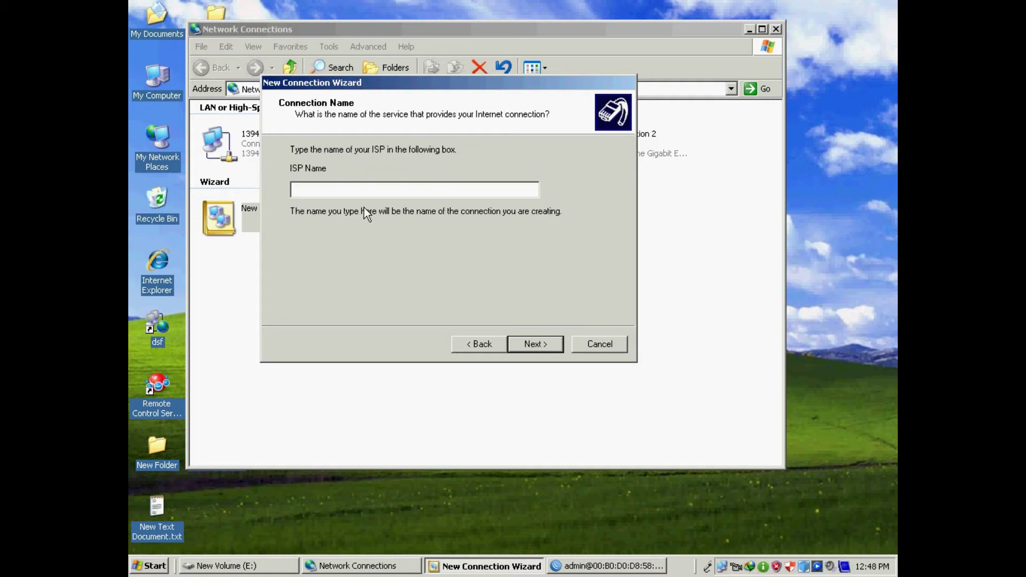
{"action": "type", "text": "afco"}
{"action": "left_click", "coordinate": [546, 346]}
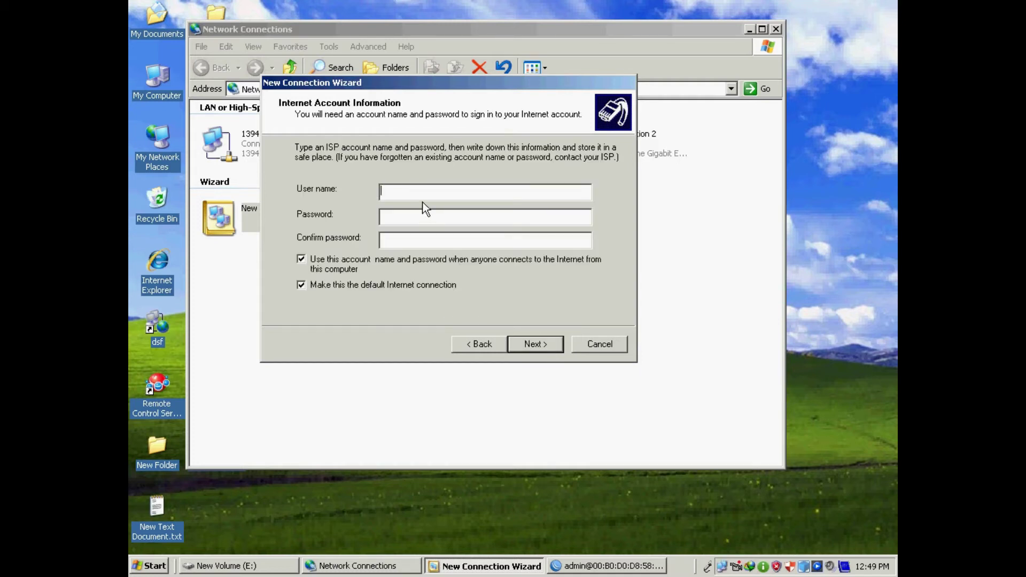
- Enter the account user name and password, add a desktop shortcut, and finish the wizard
{"action": "type", "text": "naveed"}
{"action": "key", "text": "Tab"}
{"action": "type", "text": "123"}
{"action": "key", "text": "Tab"}
{"action": "type", "text": "123"}
{"action": "left_click", "coordinate": [557, 344]}
{"action": "left_click", "coordinate": [398, 269]}
{"action": "left_click", "coordinate": [536, 345]}
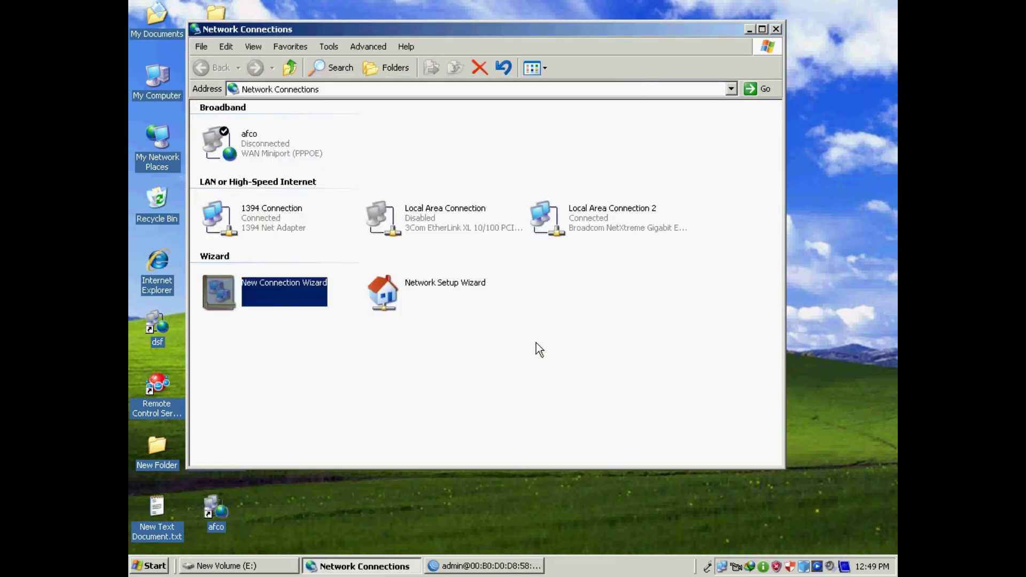
- Cancel the Connect afco prompt and close Network Connections
{"action": "left_click_drag", "start_coordinate": [512, 165], "coordinate": [481, 134]}
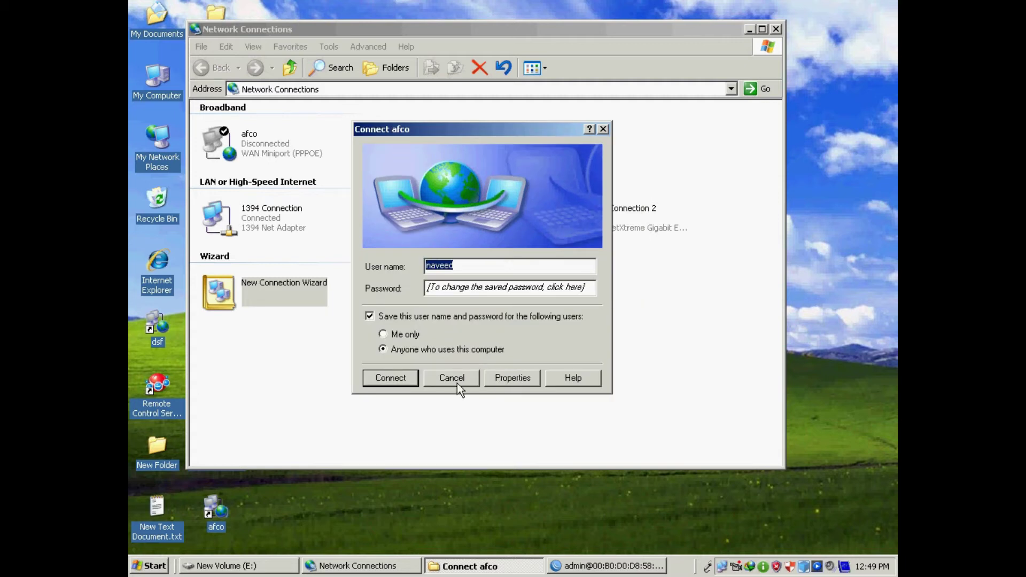
{"action": "left_click", "coordinate": [457, 383]}
{"action": "left_click", "coordinate": [776, 28]}
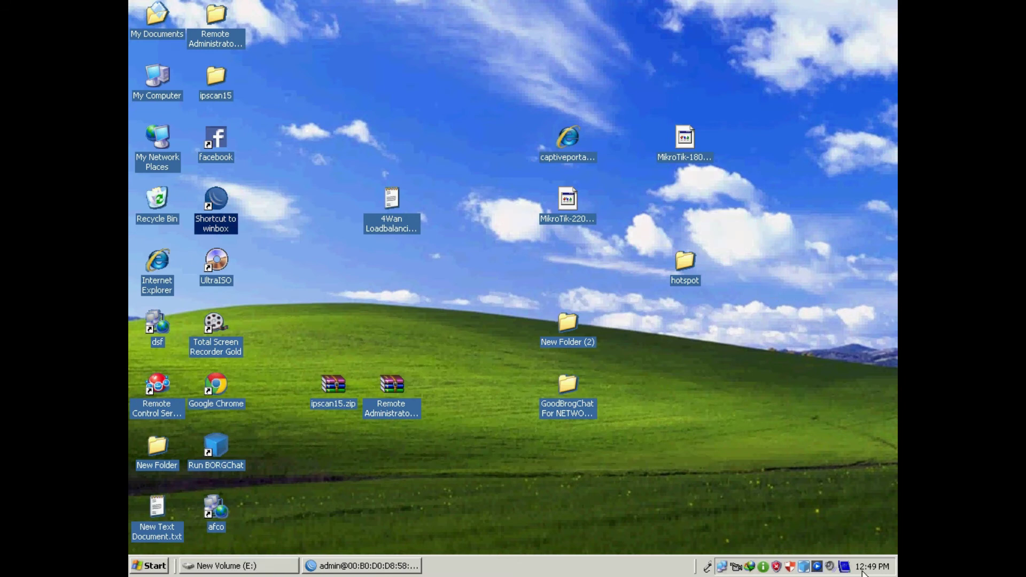
- Repair Local Area Connection 2, then open Internet Explorer's hotspot Client Login page and minimize it
{"action": "double_click", "coordinate": [722, 566]}
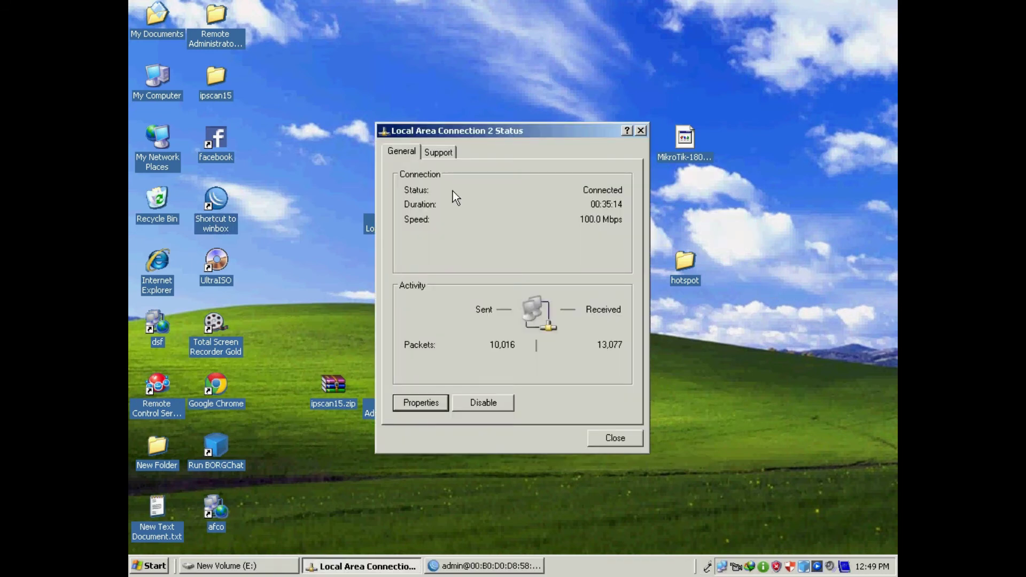
{"action": "left_click", "coordinate": [438, 152]}
{"action": "left_click", "coordinate": [593, 307]}
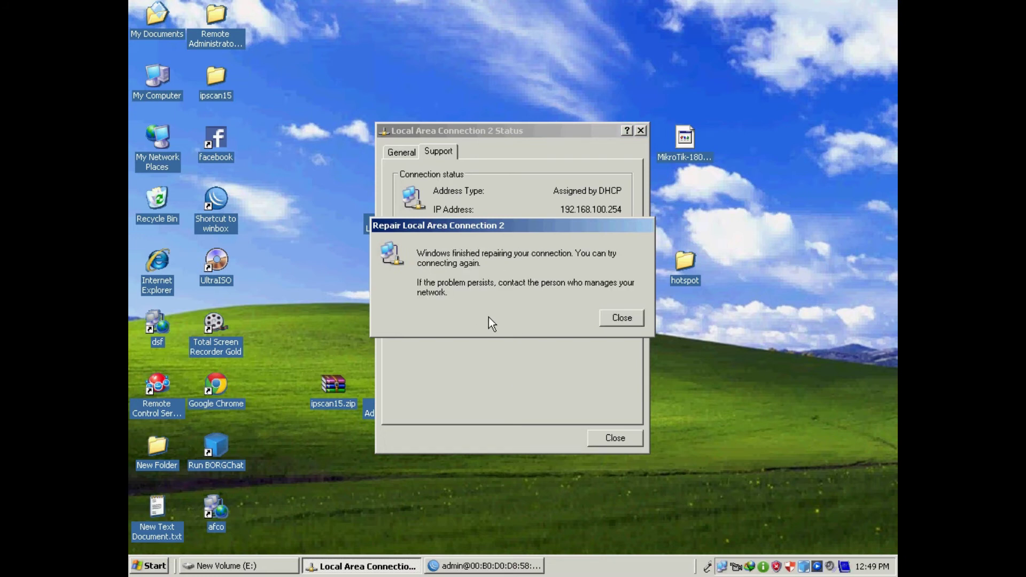
{"action": "left_click", "coordinate": [610, 316]}
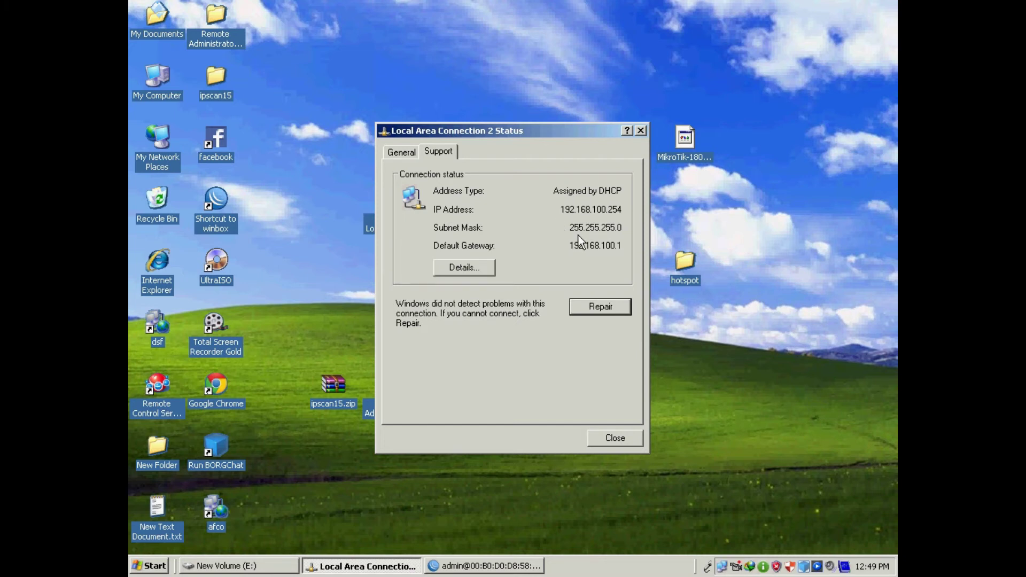
{"action": "left_click", "coordinate": [623, 444]}
{"action": "double_click", "coordinate": [162, 268]}
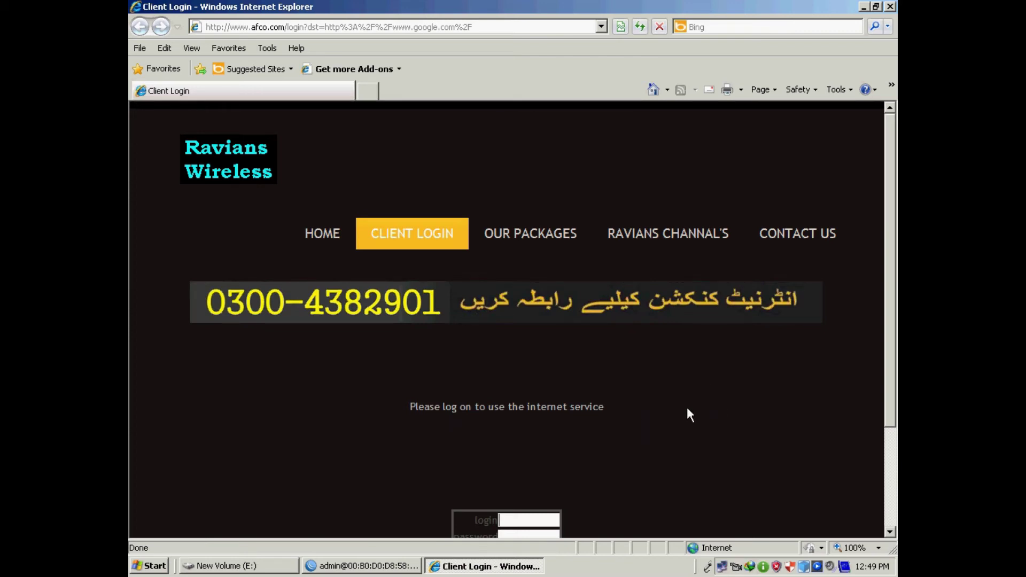
{"action": "left_click", "coordinate": [864, 7]}
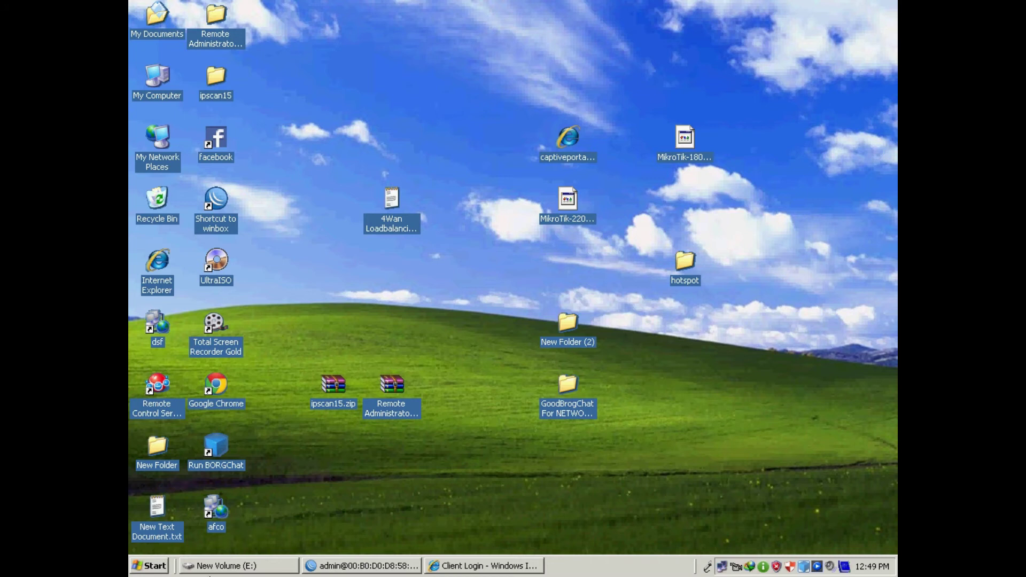
- Dial the afco connection from its desktop shortcut using the saved login
{"action": "left_click", "coordinate": [468, 566]}
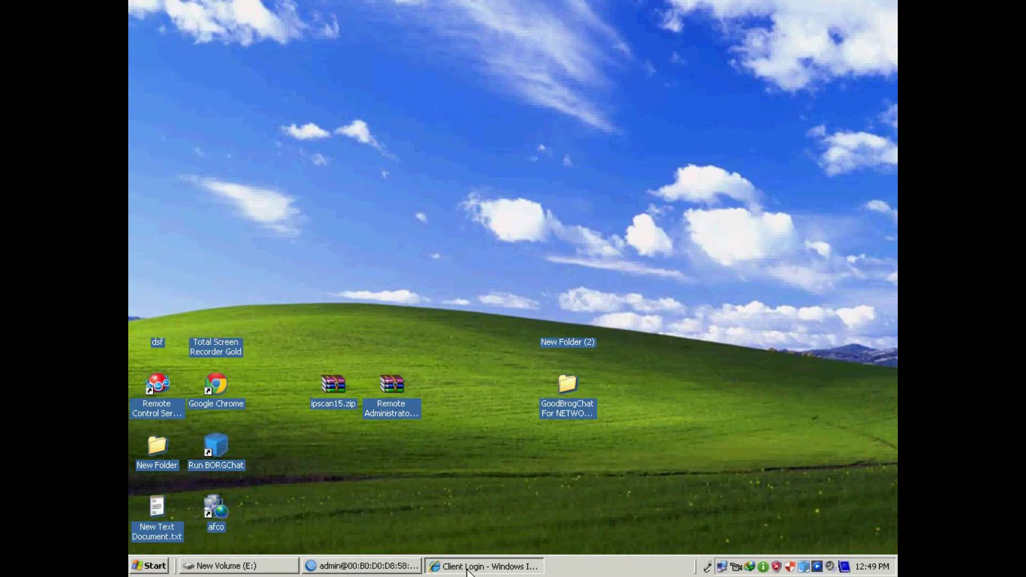
{"action": "left_click", "coordinate": [468, 566]}
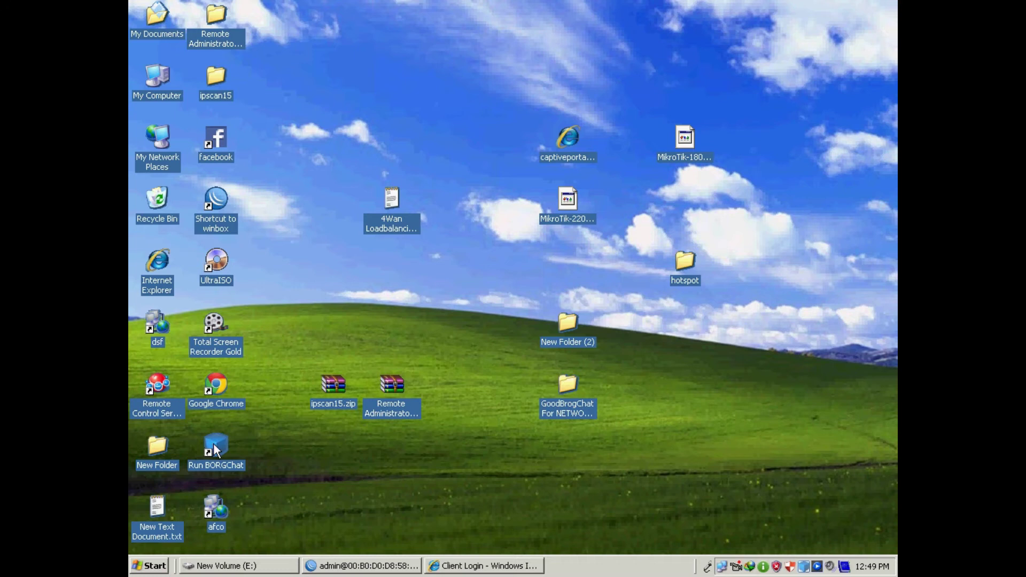
{"action": "double_click", "coordinate": [216, 511]}
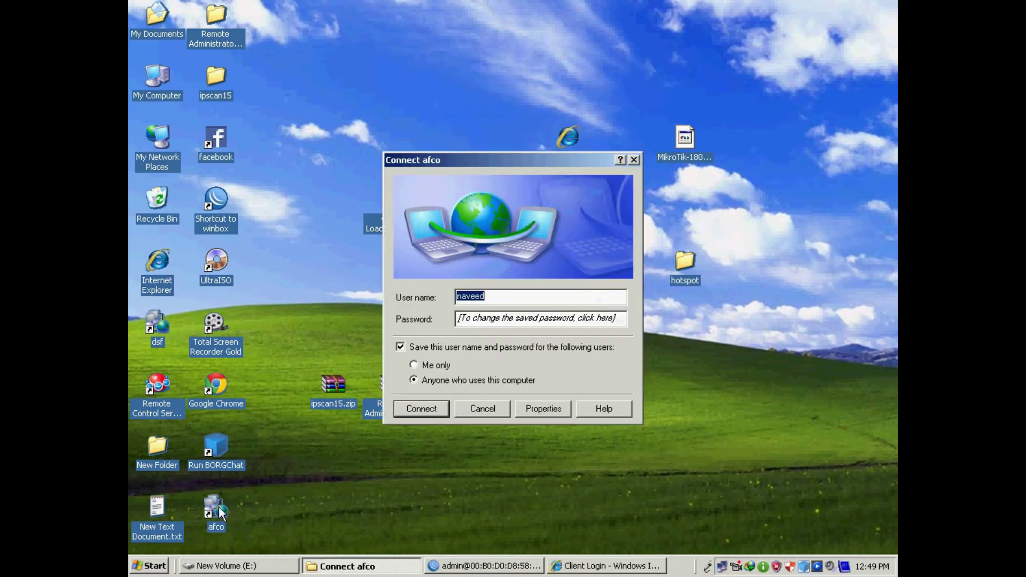
{"action": "left_click", "coordinate": [425, 412]}
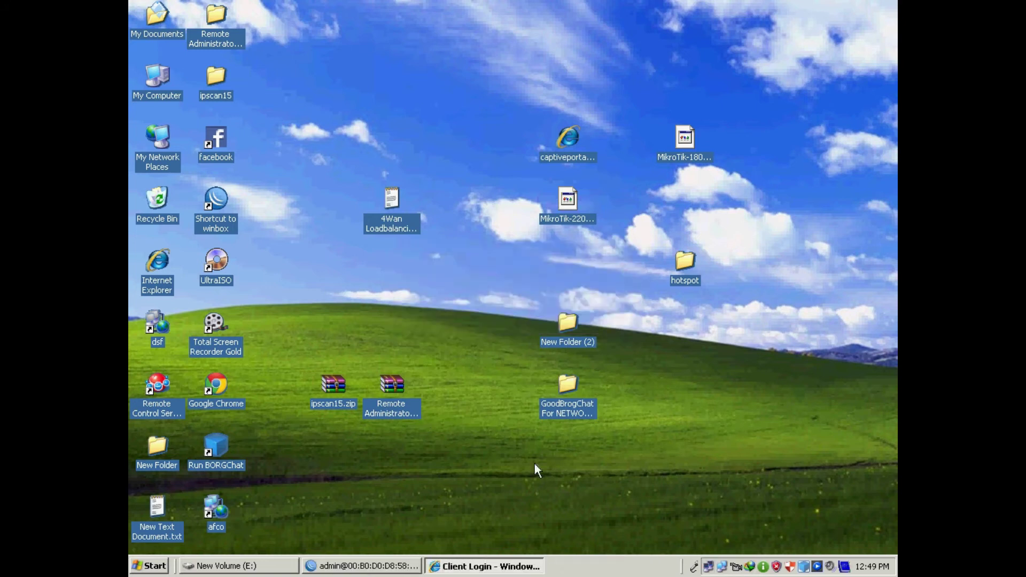
{"action": "left_click", "coordinate": [709, 568]}
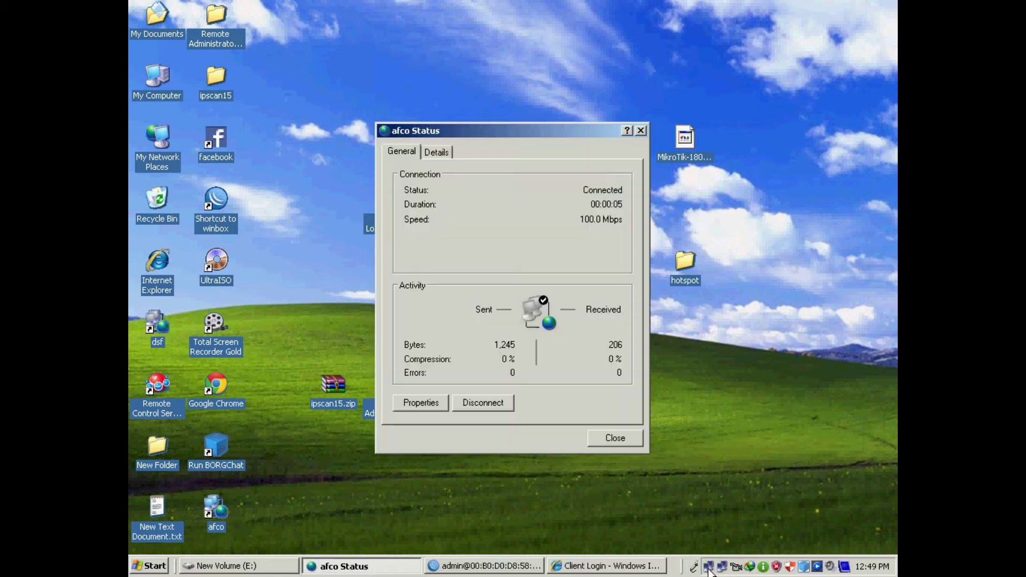
{"action": "left_click", "coordinate": [444, 153]}
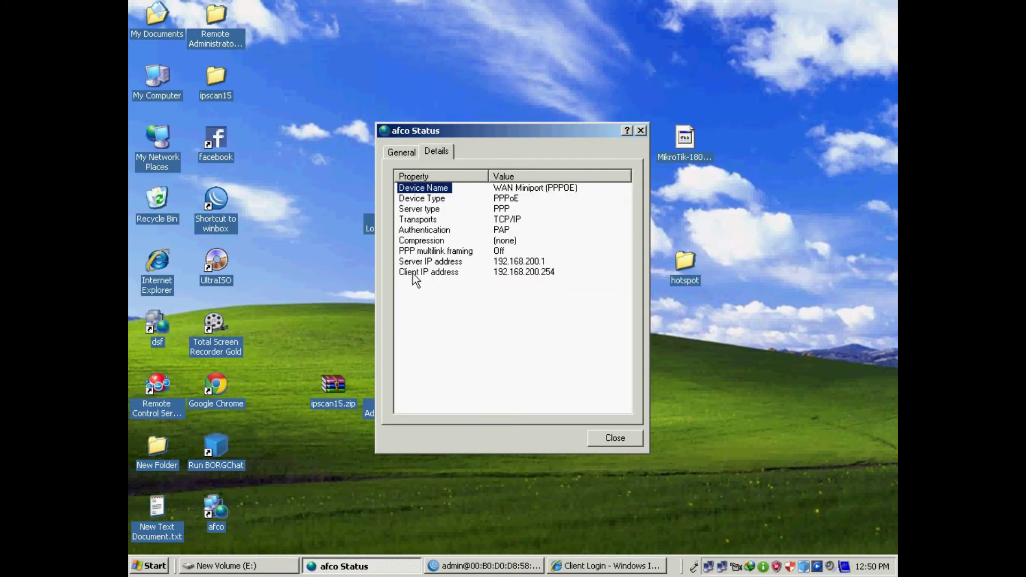
{"action": "left_click", "coordinate": [447, 263]}
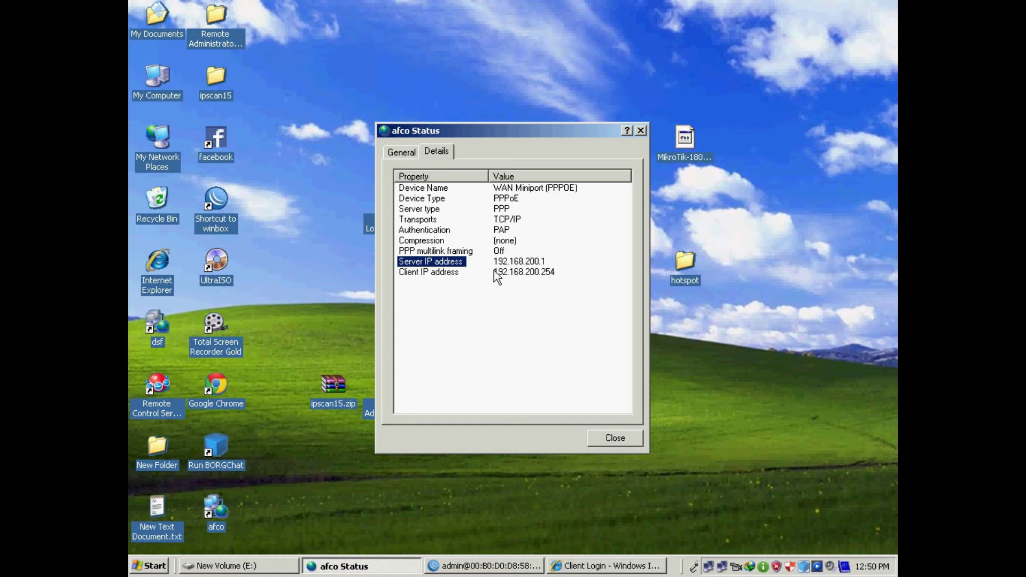
{"action": "left_click", "coordinate": [531, 274]}
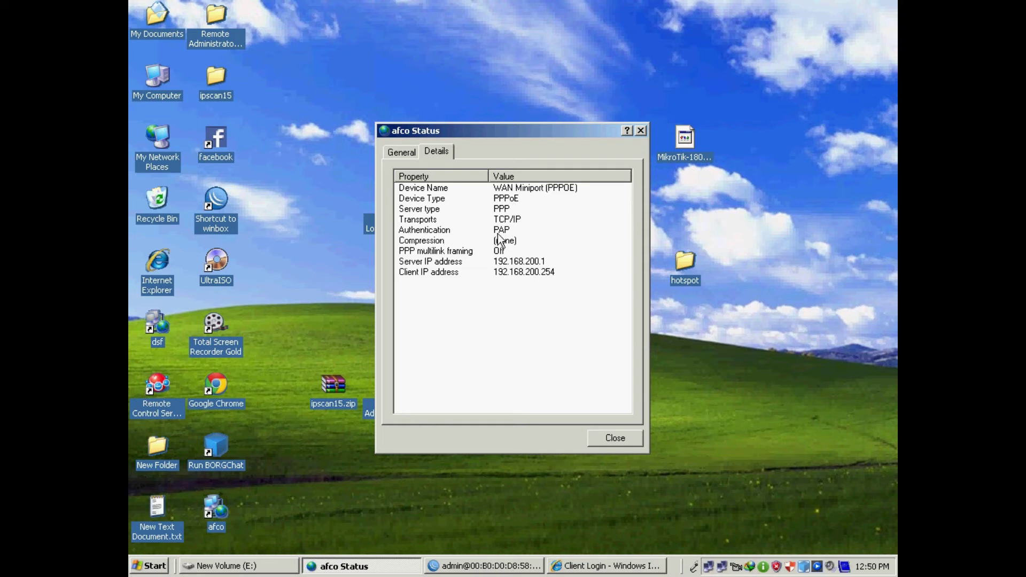
- Close the Client Login window, relaunch Internet Explorer, and disconnect afco
{"action": "left_click", "coordinate": [620, 440]}
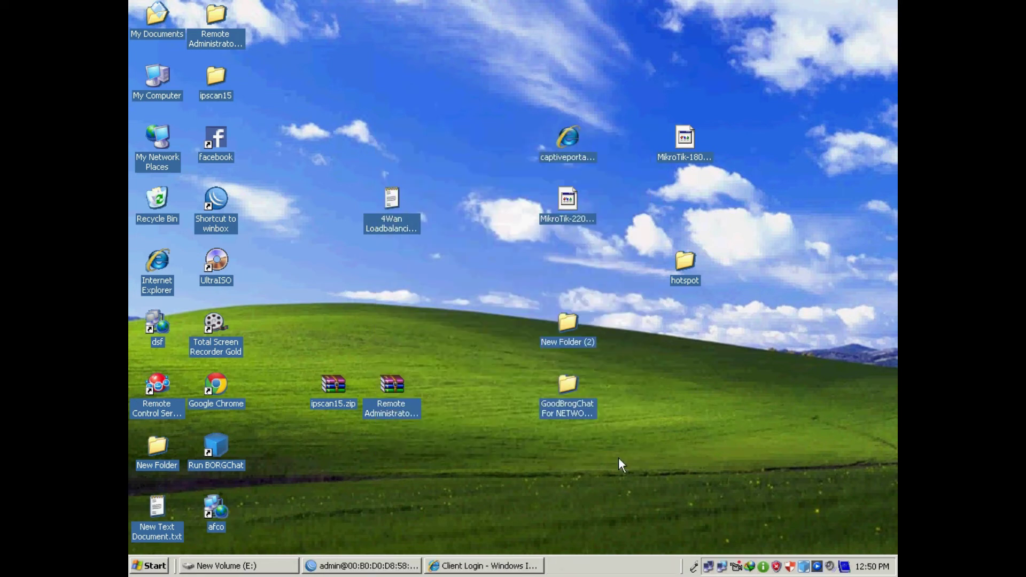
{"action": "right_click", "coordinate": [477, 565]}
{"action": "left_click", "coordinate": [505, 555]}
{"action": "double_click", "coordinate": [158, 262]}
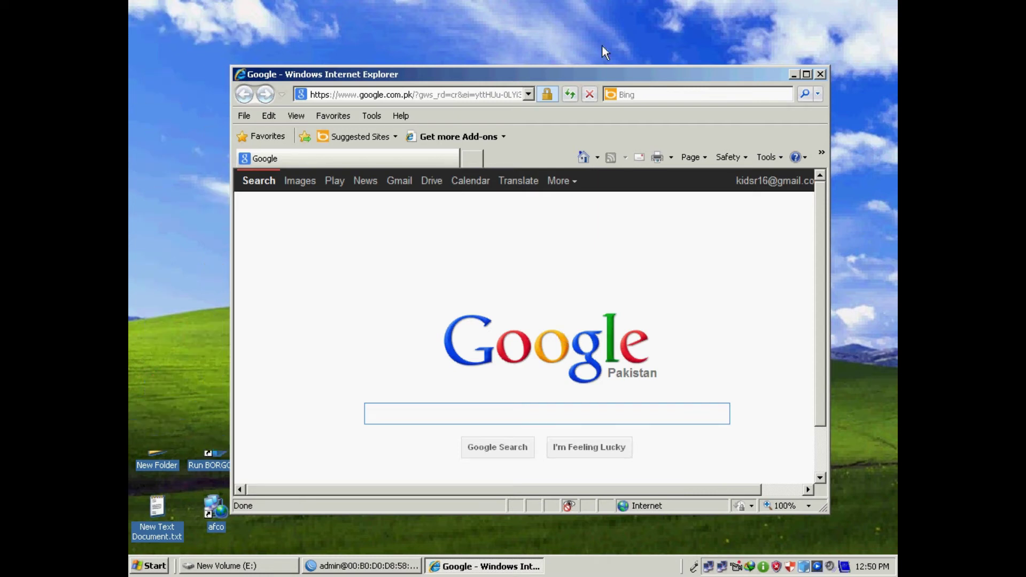
{"action": "left_click", "coordinate": [708, 568]}
{"action": "left_click", "coordinate": [488, 404]}
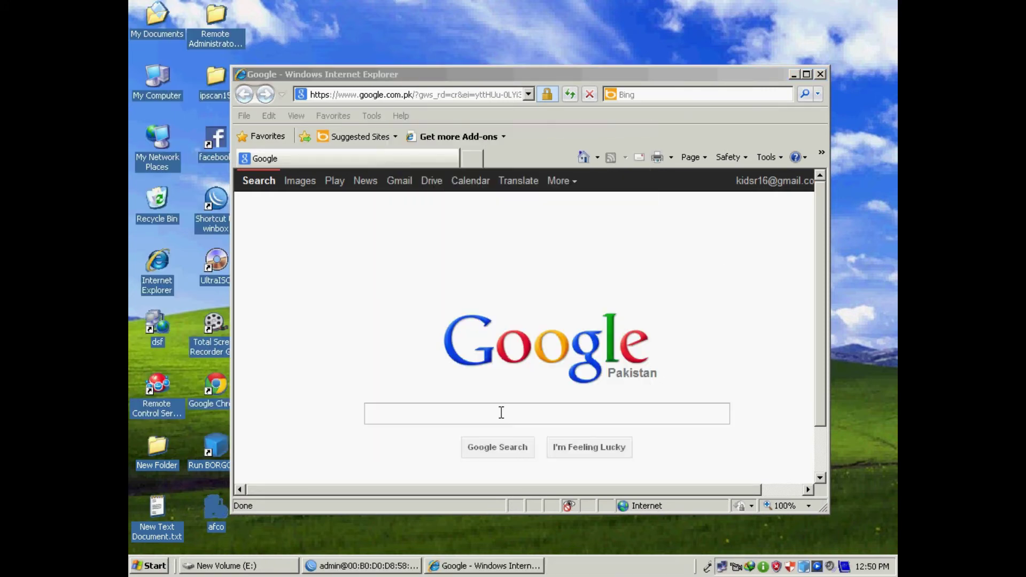
{"action": "left_click", "coordinate": [482, 95]}
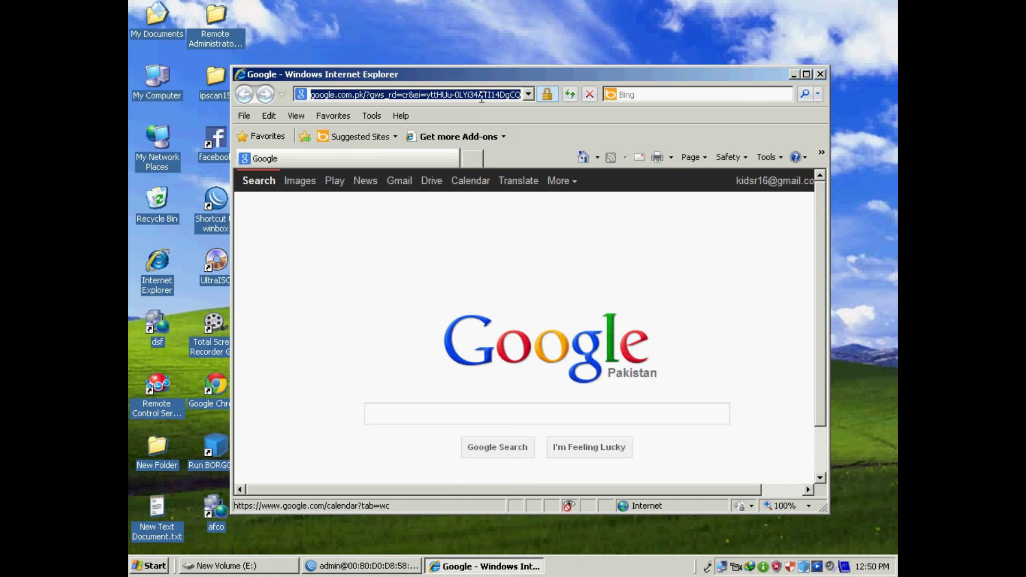
{"action": "type", "text": "www."}
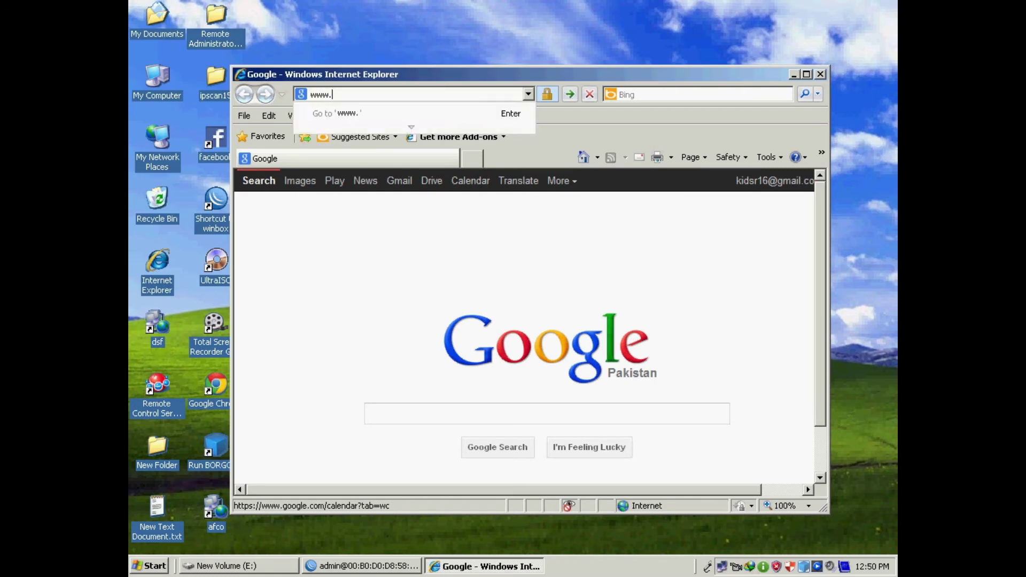
{"action": "type", "text": "yahoo"}
{"action": "key", "text": "Return"}
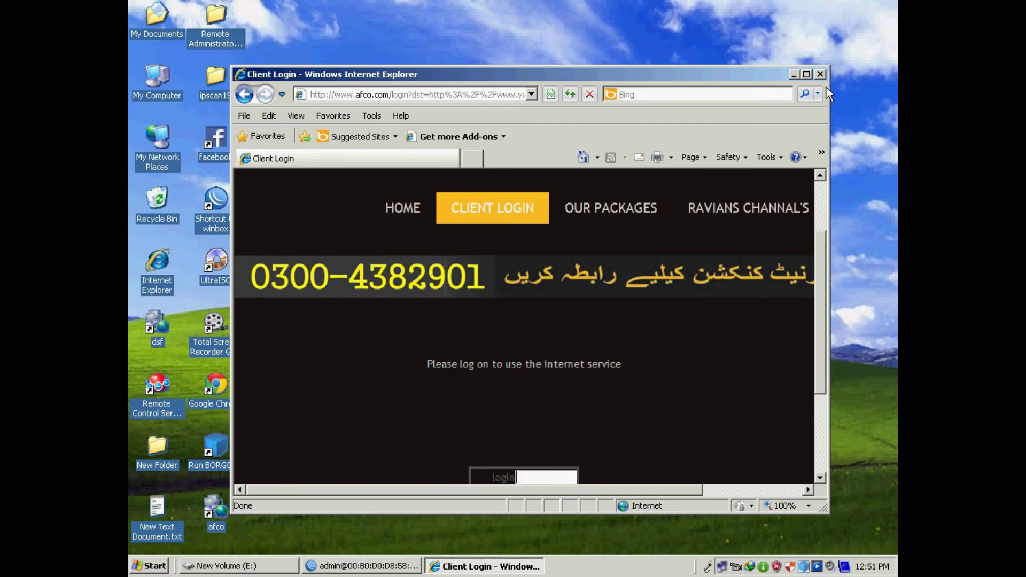
{"action": "left_click", "coordinate": [807, 74]}
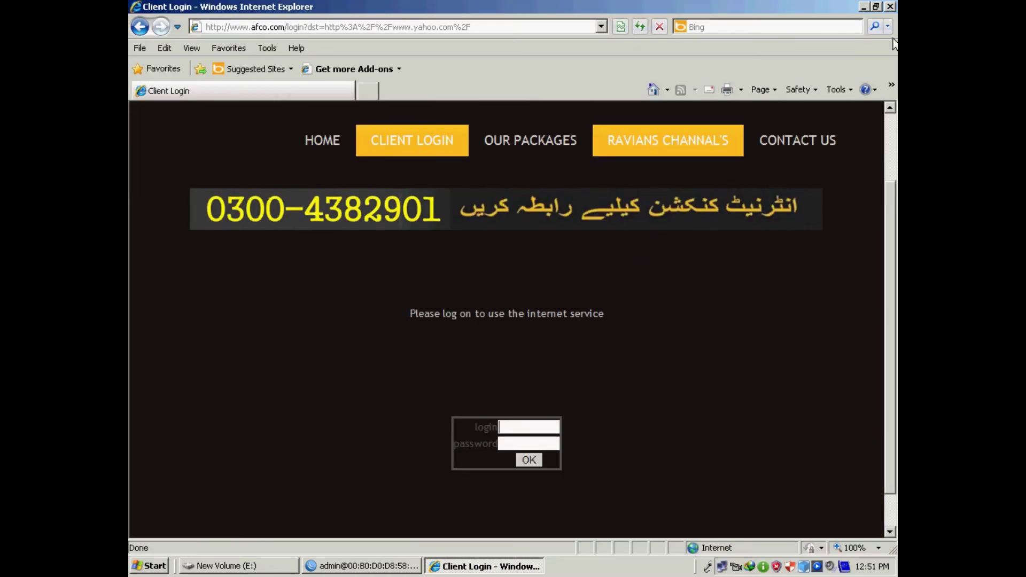
{"action": "left_click", "coordinate": [892, 7]}
- Bring WinBox back and close its Hotspot window
{"action": "left_click", "coordinate": [334, 567]}
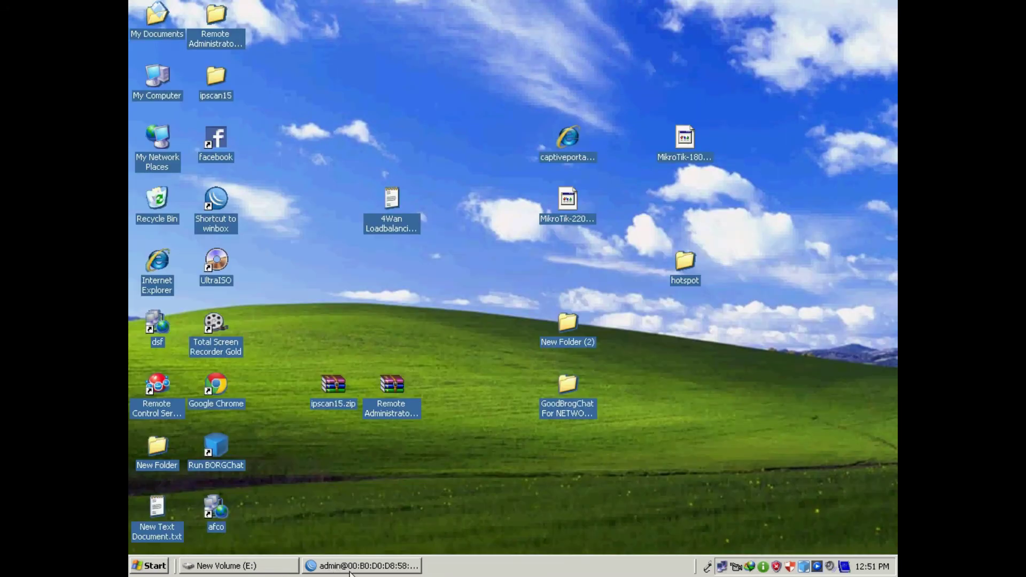
{"action": "left_click_drag", "start_coordinate": [490, 166], "coordinate": [469, 111]}
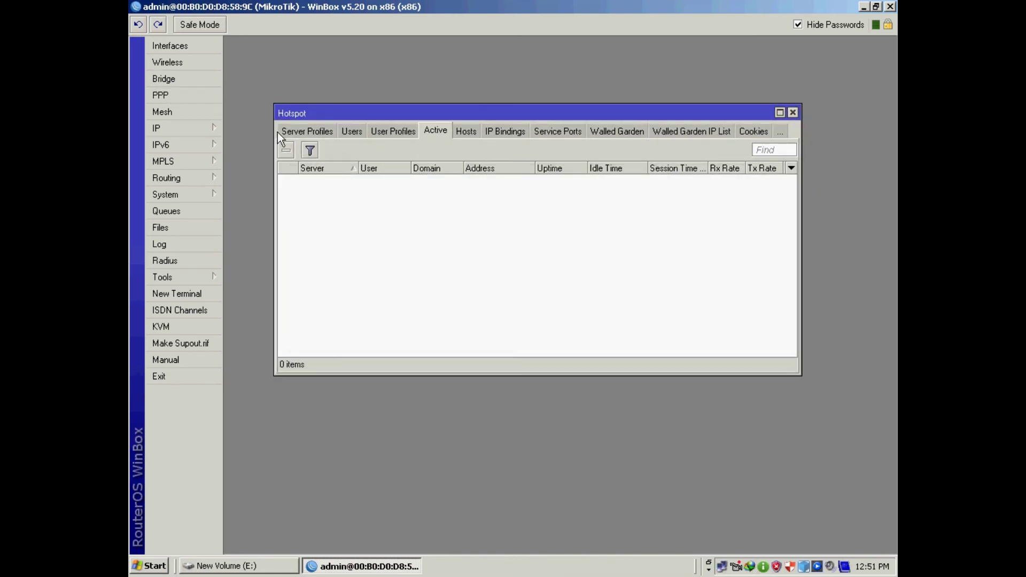
{"action": "left_click", "coordinate": [793, 113]}
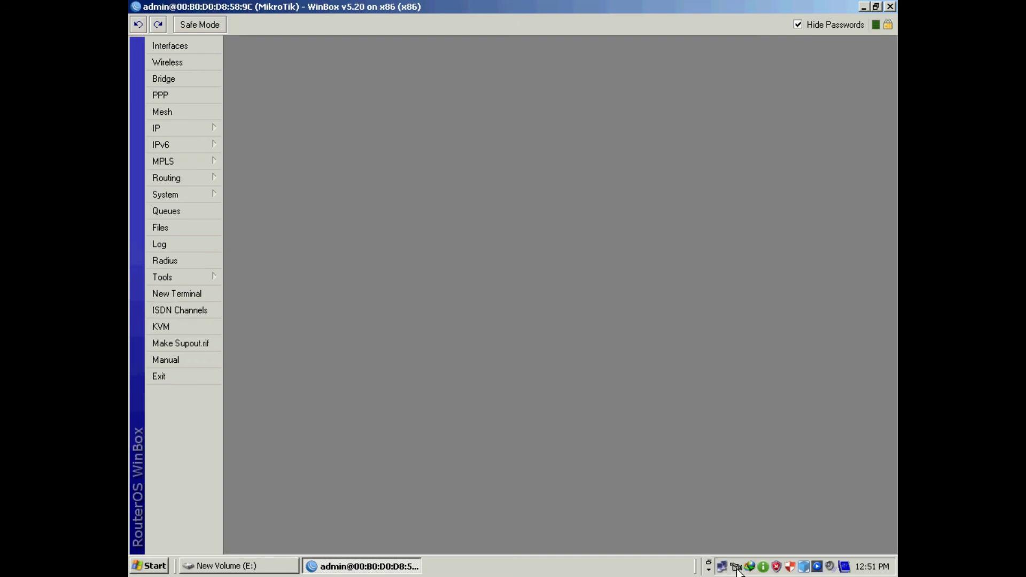
- Reset the router's configuration from System > Reset Configuration and confirm the reboot
{"action": "left_click", "coordinate": [165, 129]}
{"action": "left_click", "coordinate": [178, 196]}
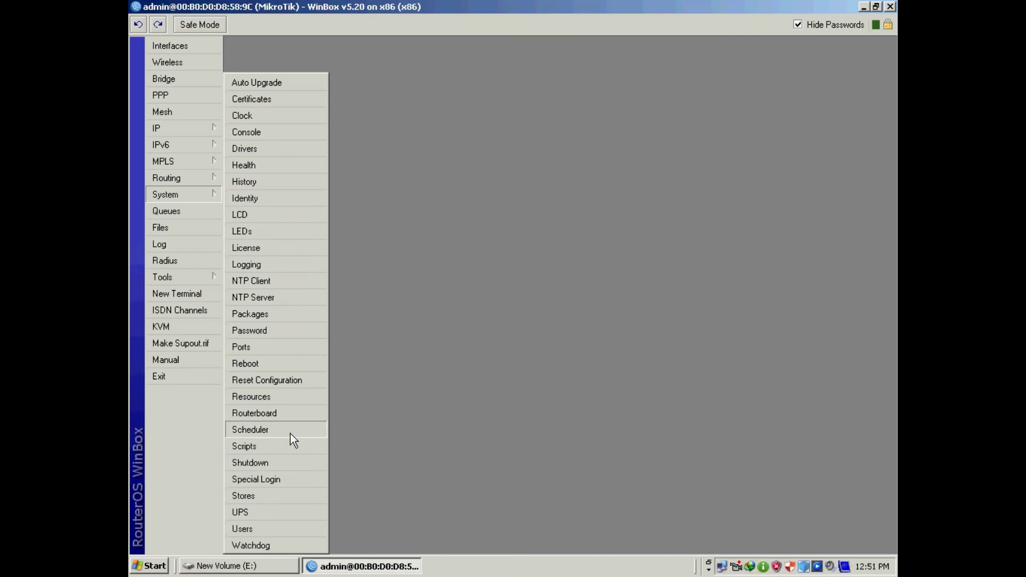
{"action": "left_click", "coordinate": [274, 380]}
{"action": "left_click", "coordinate": [643, 278]}
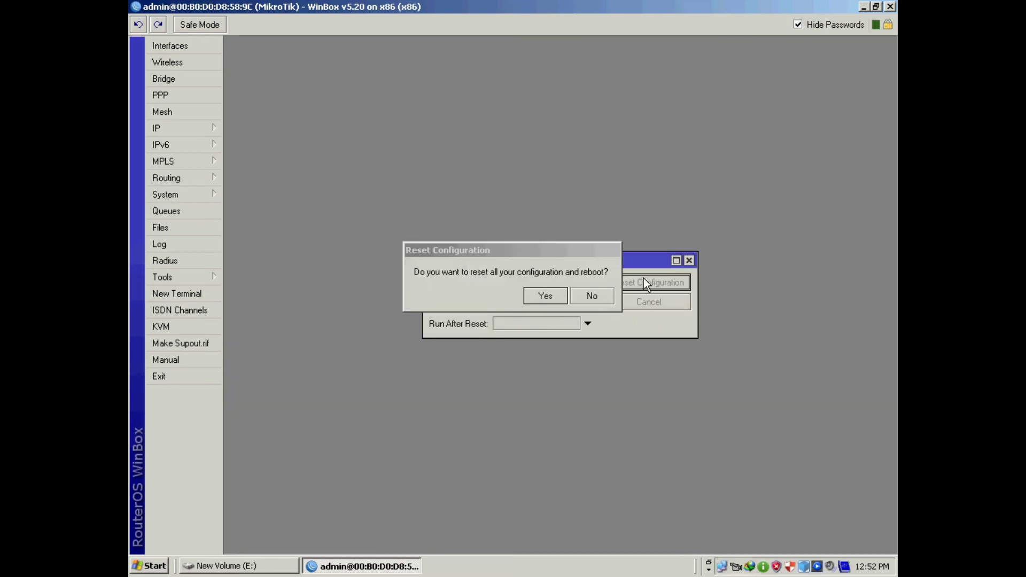
{"action": "left_click", "coordinate": [540, 300]}
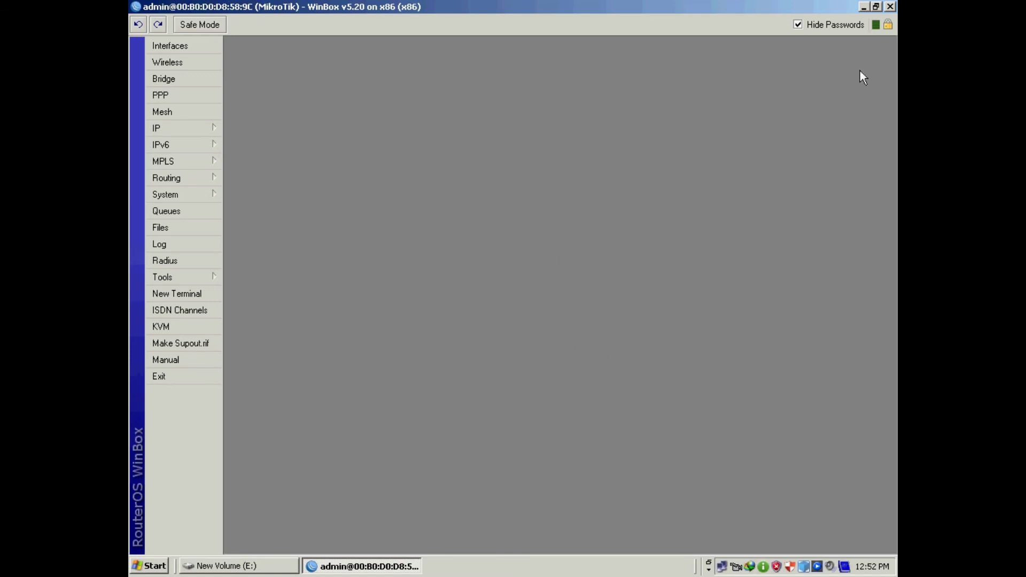
- Minimize WinBox and wait for the 'Could not connect' error while the router reboots
{"action": "left_click", "coordinate": [864, 6]}
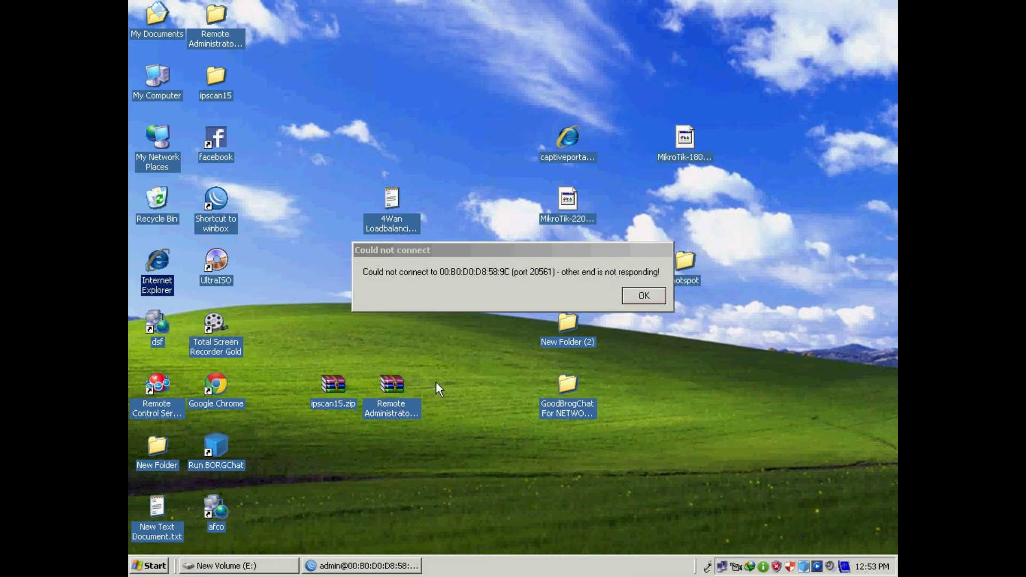
- Dismiss the connection failure error and close the New Volume (E:) window
{"action": "left_click", "coordinate": [644, 295]}
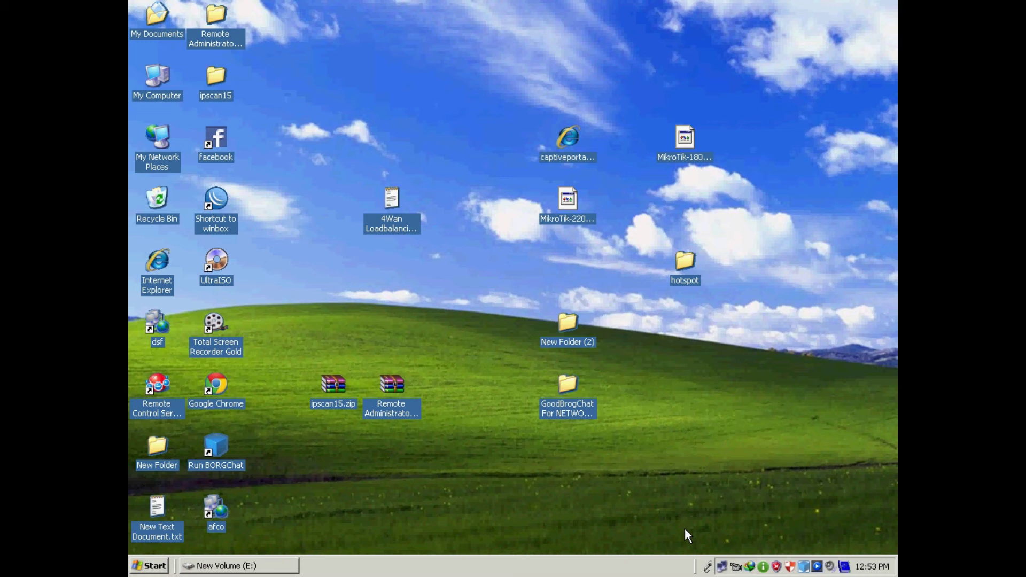
{"action": "left_click", "coordinate": [264, 572]}
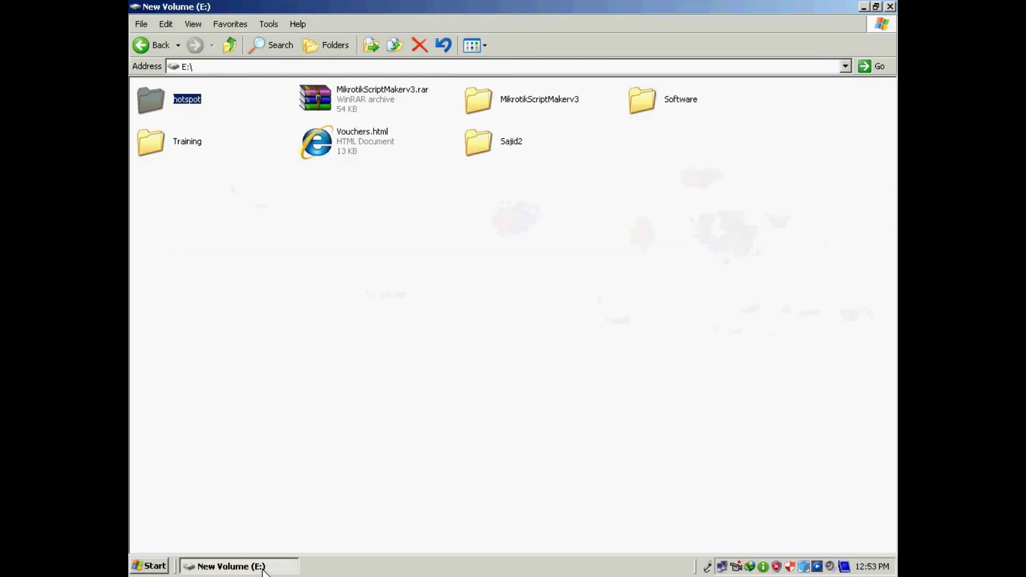
{"action": "left_click", "coordinate": [891, 6]}
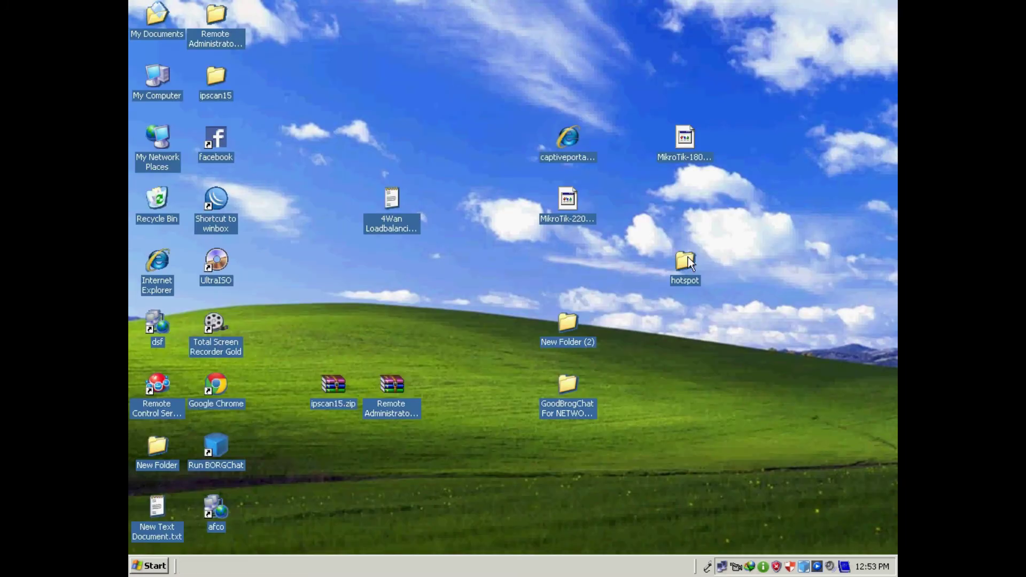
{"action": "left_click", "coordinate": [130, 104]}
- Reconnect to the router as admin via WinBox, remove its default configuration, and maximize WinBox
{"action": "double_click", "coordinate": [223, 195]}
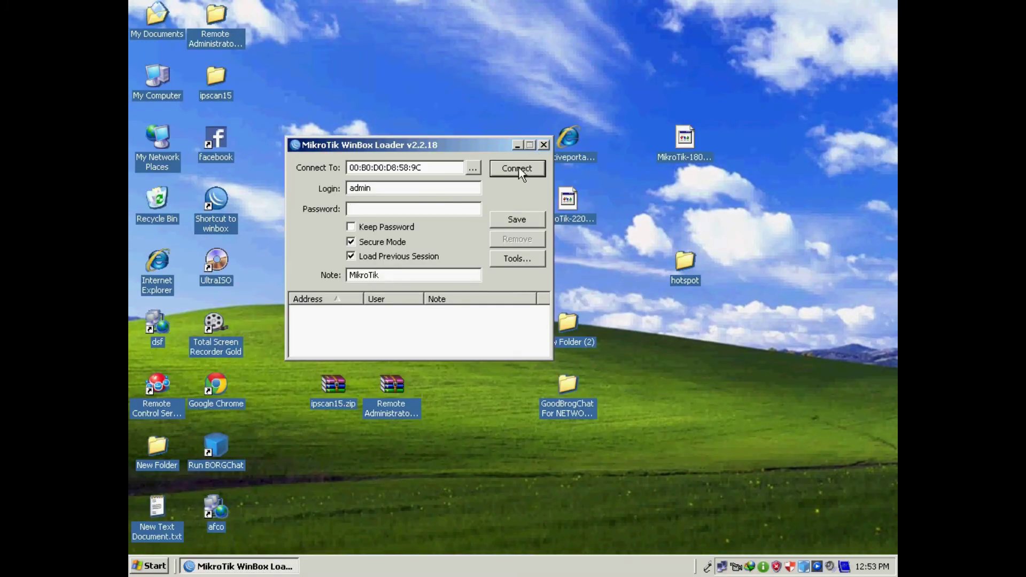
{"action": "left_click", "coordinate": [517, 169]}
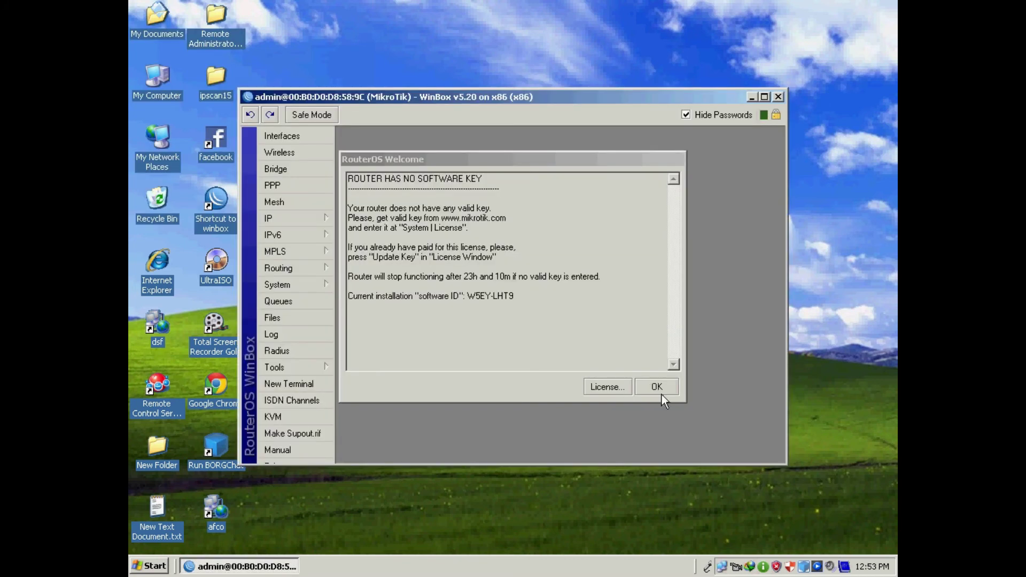
{"action": "left_click", "coordinate": [660, 392]}
{"action": "left_click", "coordinate": [536, 386]}
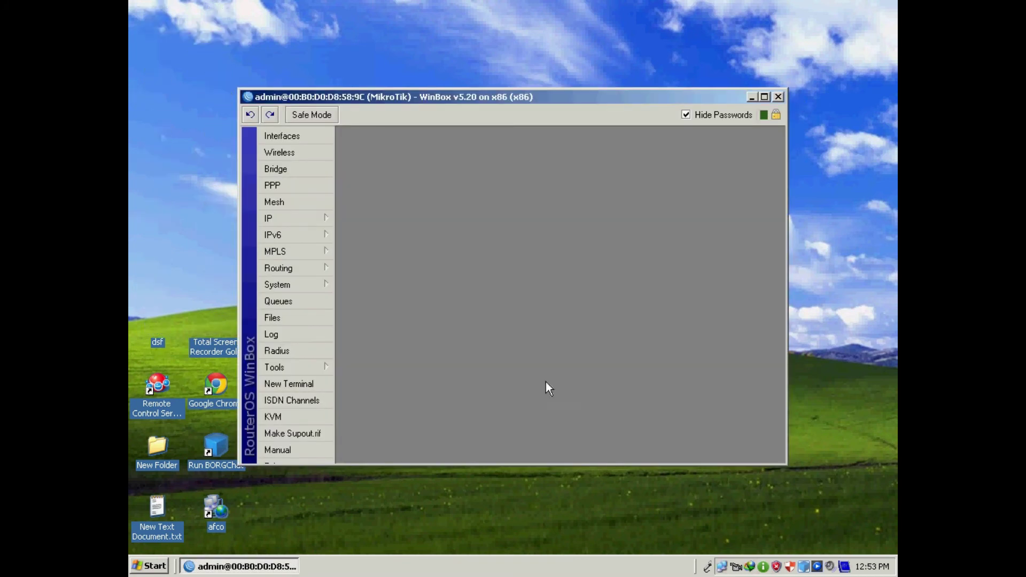
{"action": "left_click", "coordinate": [765, 98]}
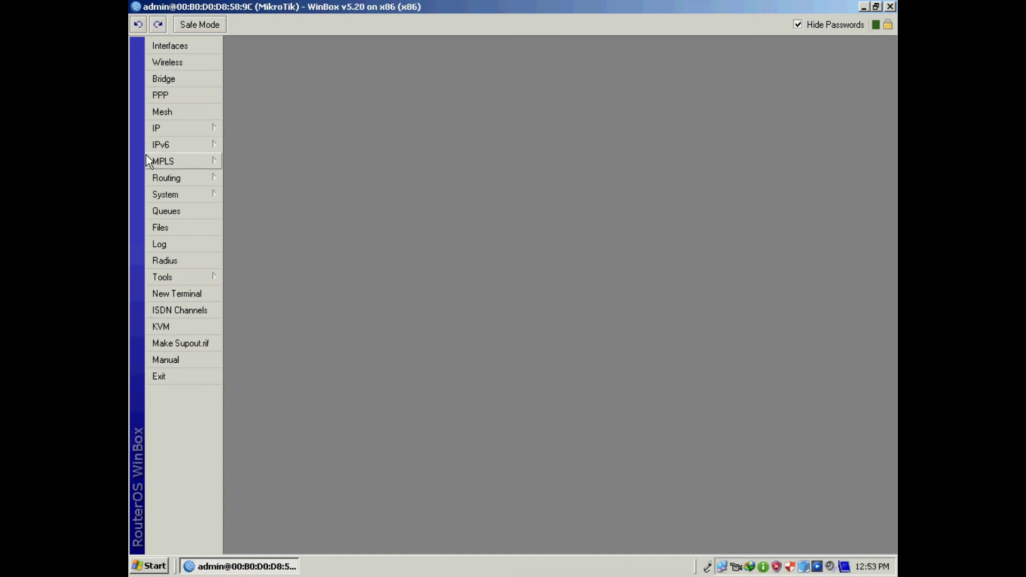
- Rename interface ether3 to LAN
{"action": "left_click", "coordinate": [163, 128]}
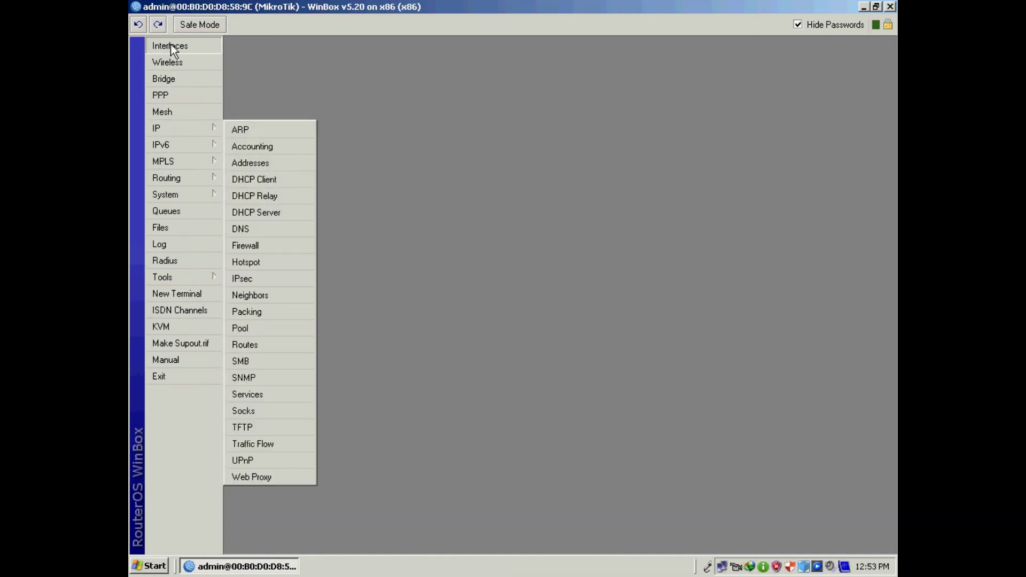
{"action": "left_click", "coordinate": [170, 46]}
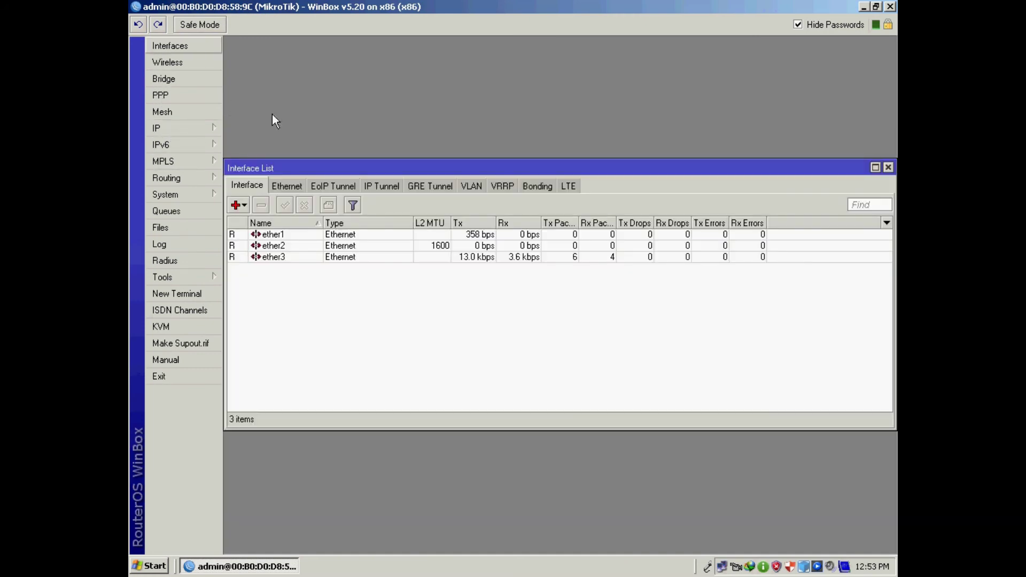
{"action": "double_click", "coordinate": [287, 255]}
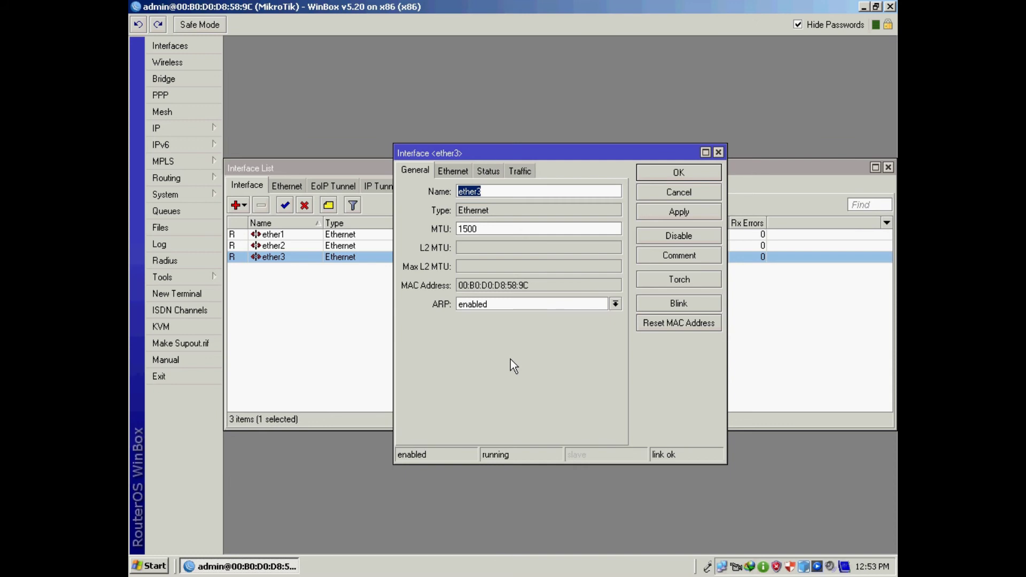
{"action": "left_click_drag", "start_coordinate": [541, 155], "coordinate": [537, 217]}
{"action": "type", "text": "LAN"}
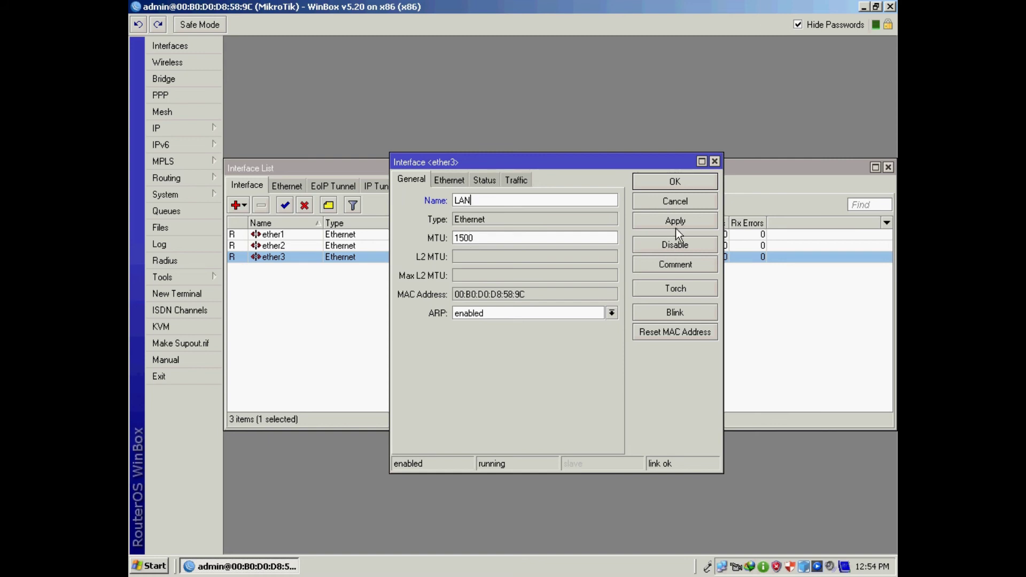
{"action": "left_click", "coordinate": [677, 233]}
{"action": "left_click", "coordinate": [674, 184]}
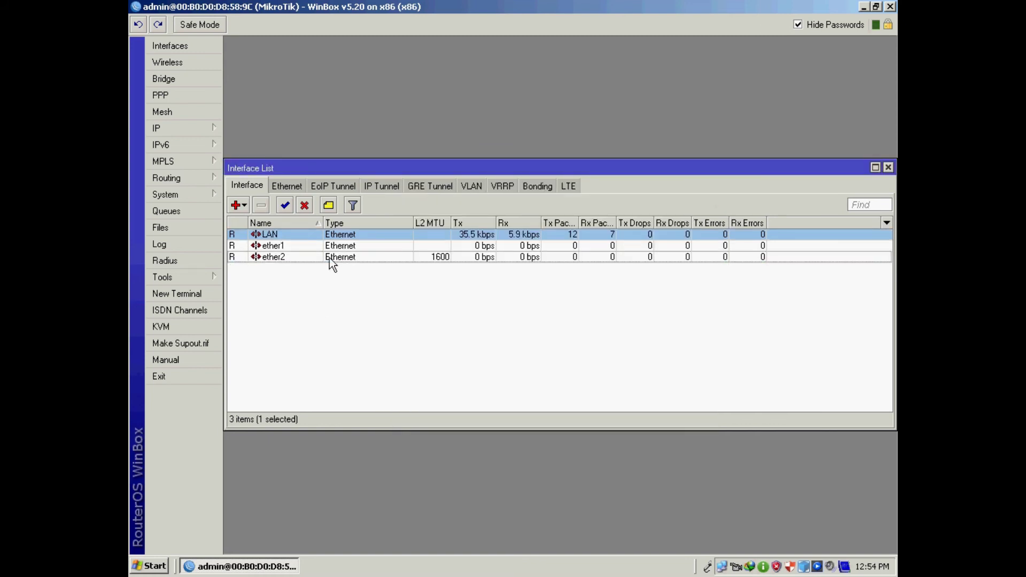
- Rename interface ether1 to WAN
{"action": "left_click", "coordinate": [273, 244]}
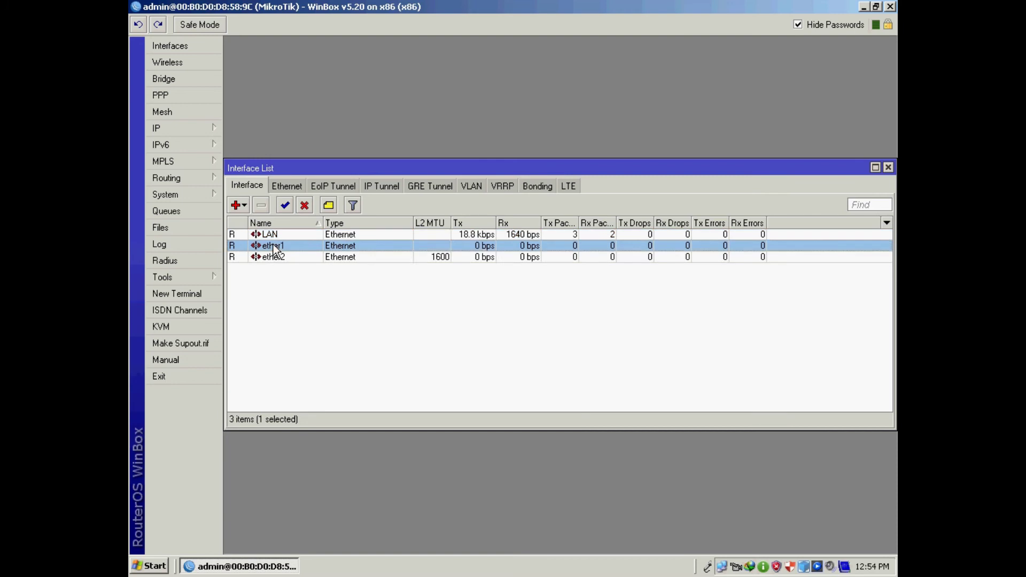
{"action": "double_click", "coordinate": [273, 246]}
{"action": "type", "text": "WAN"}
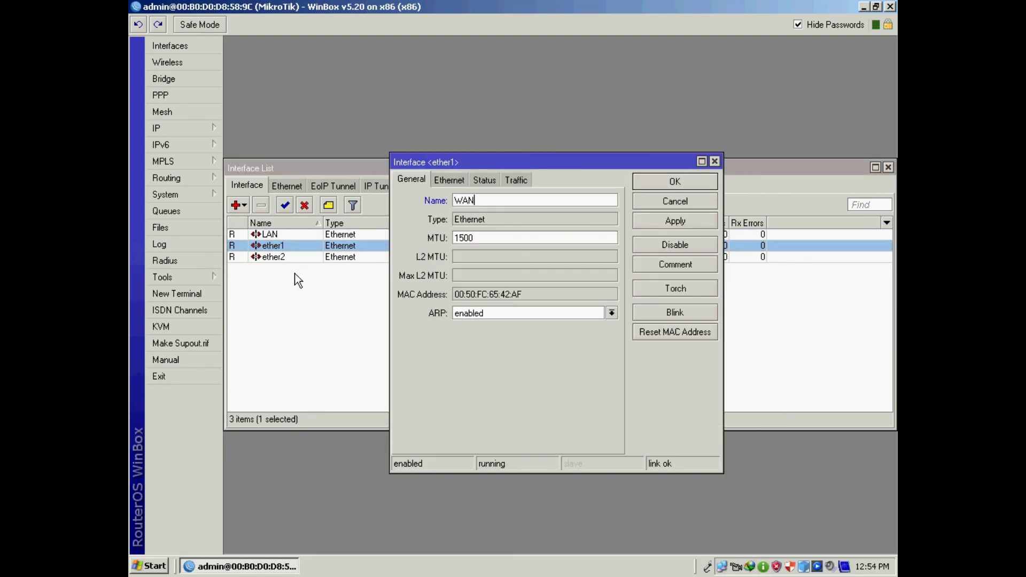
{"action": "left_click", "coordinate": [677, 221]}
{"action": "left_click", "coordinate": [676, 183]}
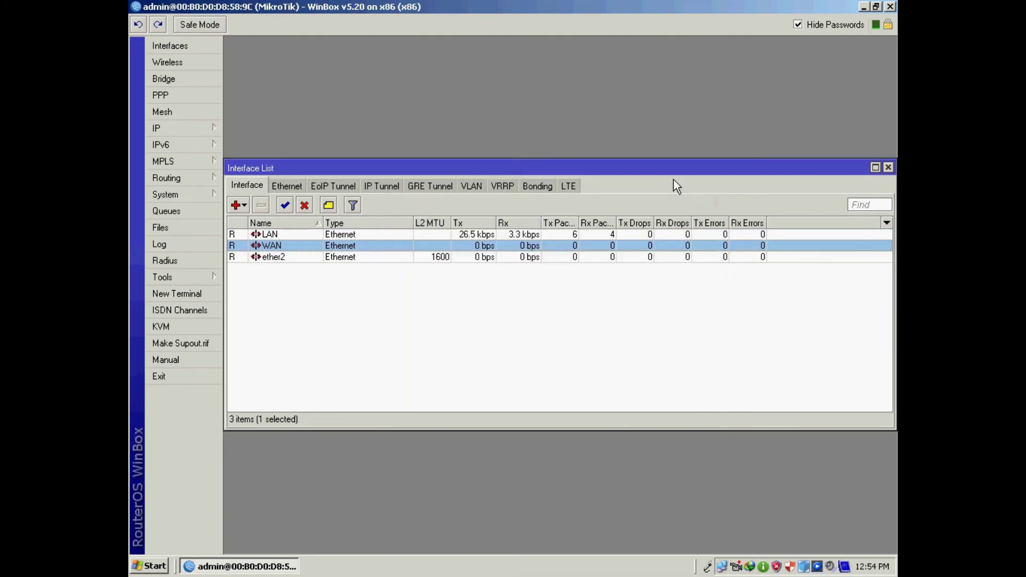
{"action": "left_click", "coordinate": [172, 127]}
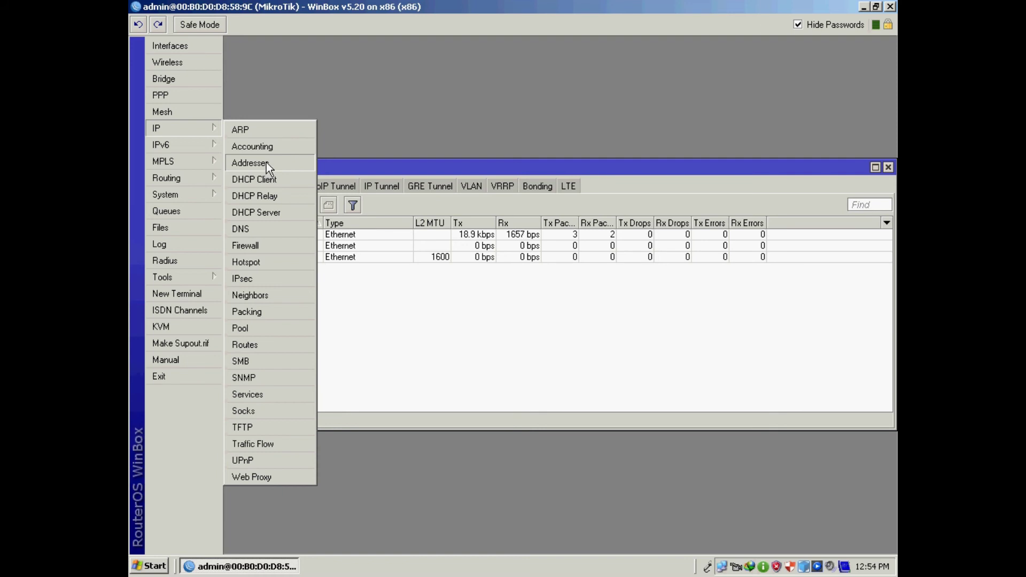
- Add the address 192.168.100.1/24 on the LAN interface
{"action": "left_click", "coordinate": [271, 164]}
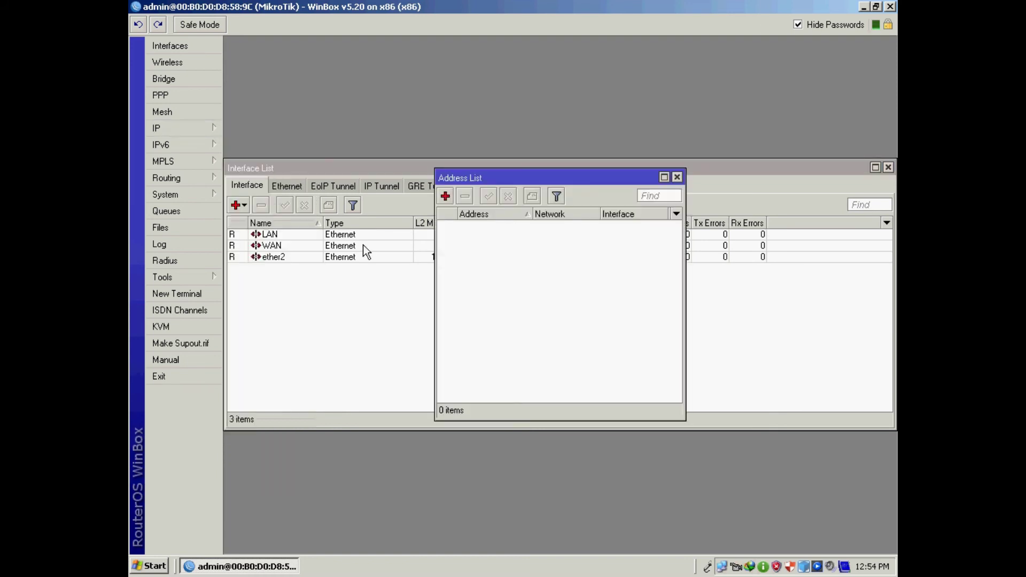
{"action": "left_click", "coordinate": [446, 197]}
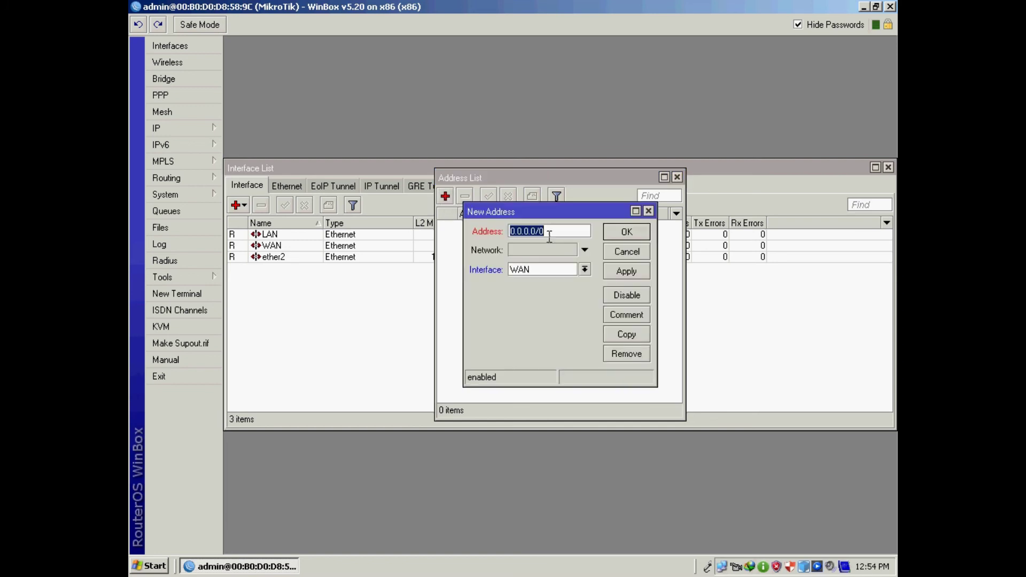
{"action": "type", "text": "192.168.100.1/24"}
{"action": "left_click", "coordinate": [585, 270]}
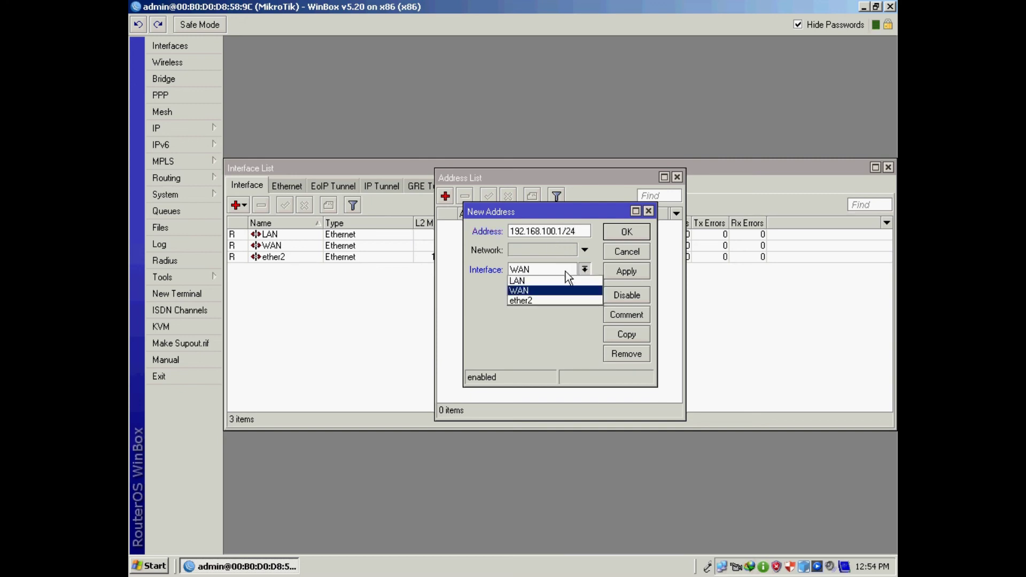
{"action": "left_click", "coordinate": [530, 280]}
{"action": "left_click", "coordinate": [624, 272]}
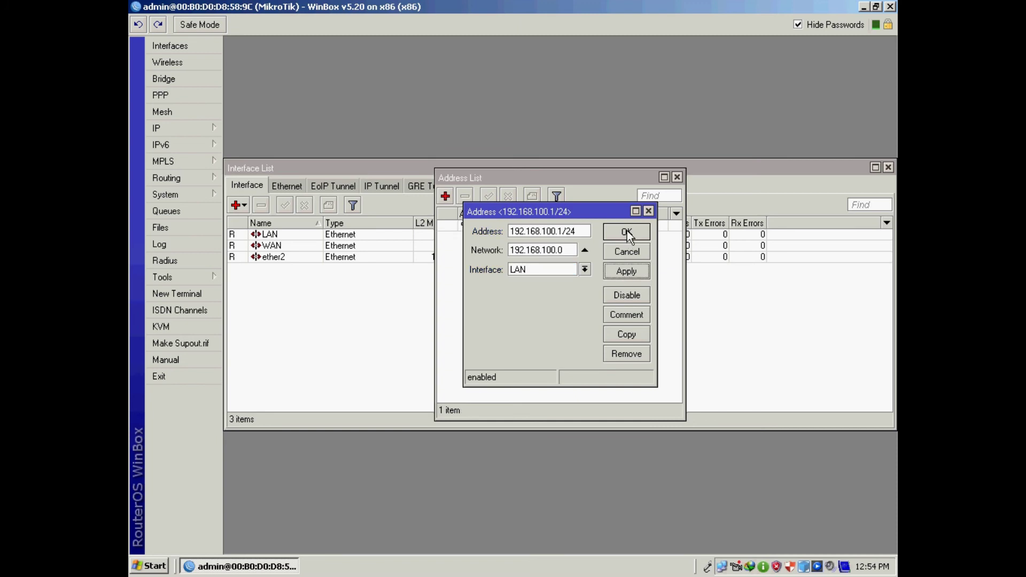
{"action": "left_click", "coordinate": [627, 230]}
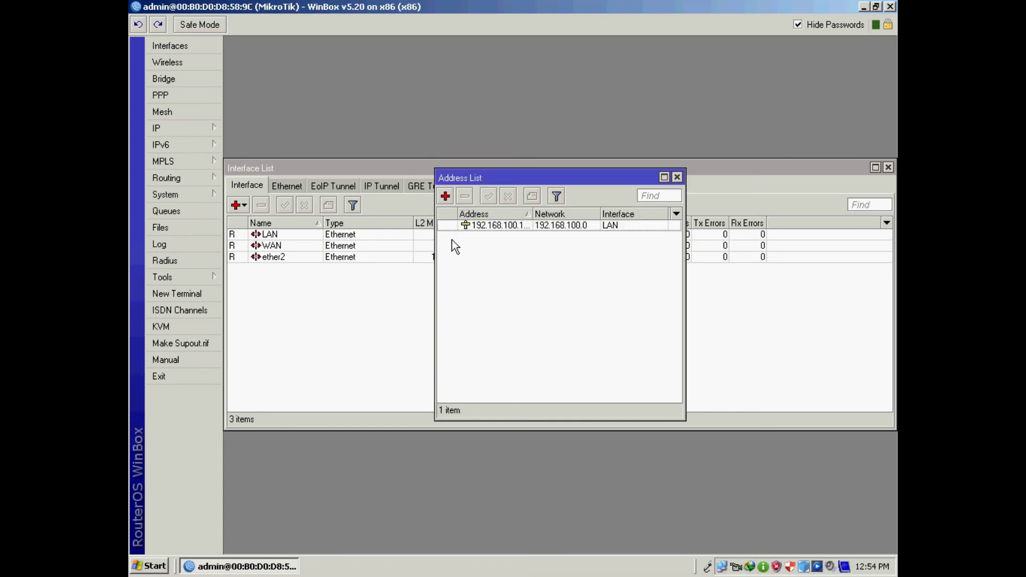
- Add 192.168.200.1/24 on LAN as well and widen the Address column
{"action": "left_click", "coordinate": [446, 197]}
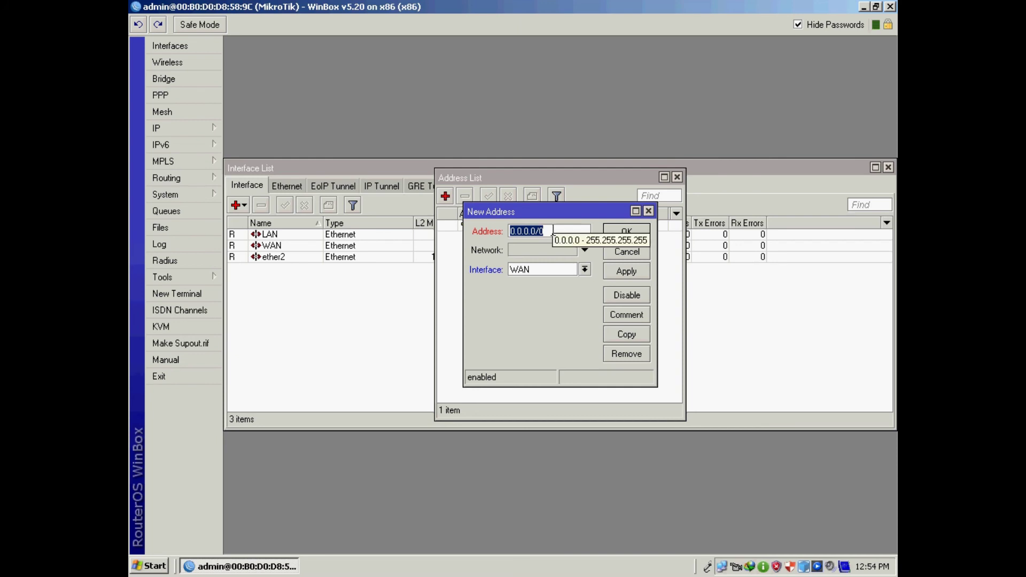
{"action": "type", "text": "1"}
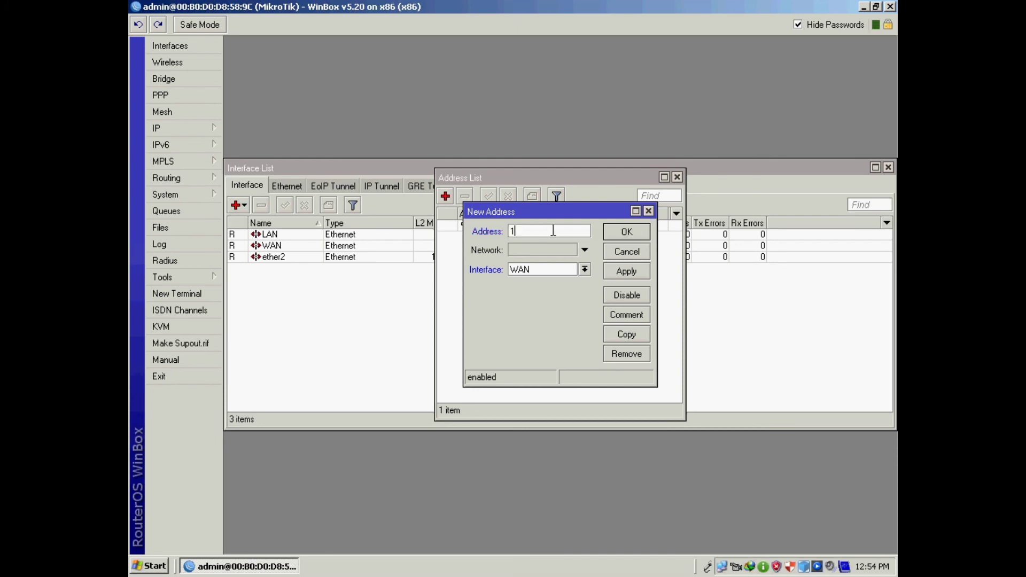
{"action": "type", "text": "92.168.200.1/24"}
{"action": "left_click", "coordinate": [586, 270]}
{"action": "left_click", "coordinate": [527, 278]}
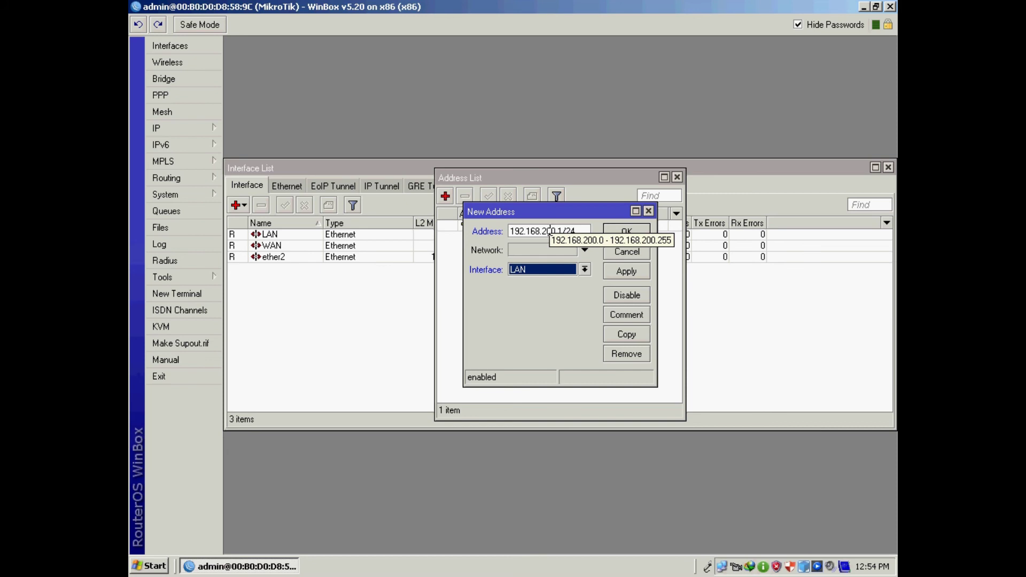
{"action": "left_click", "coordinate": [621, 272]}
{"action": "left_click", "coordinate": [624, 233]}
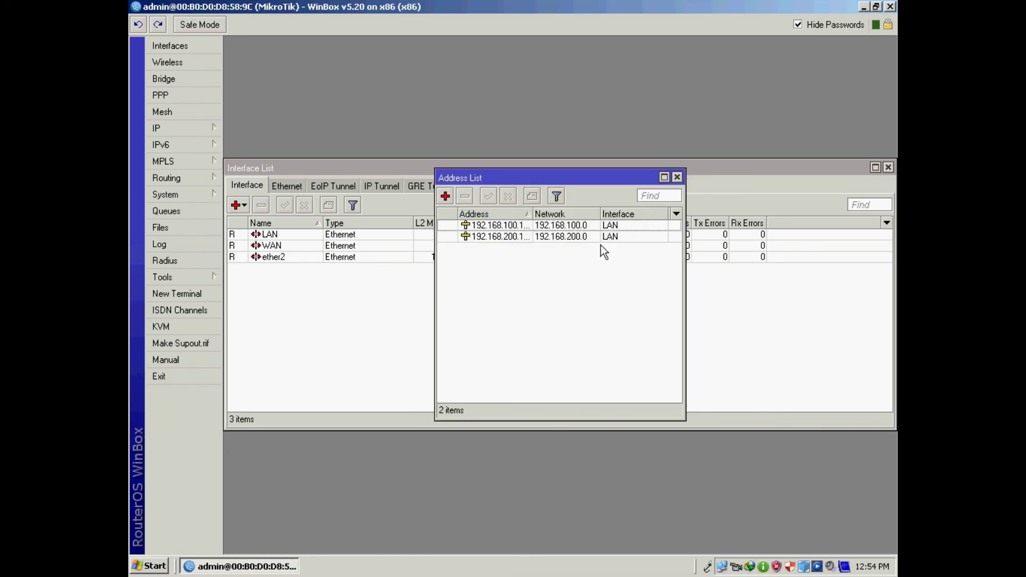
{"action": "left_click_drag", "start_coordinate": [534, 214], "coordinate": [556, 214]}
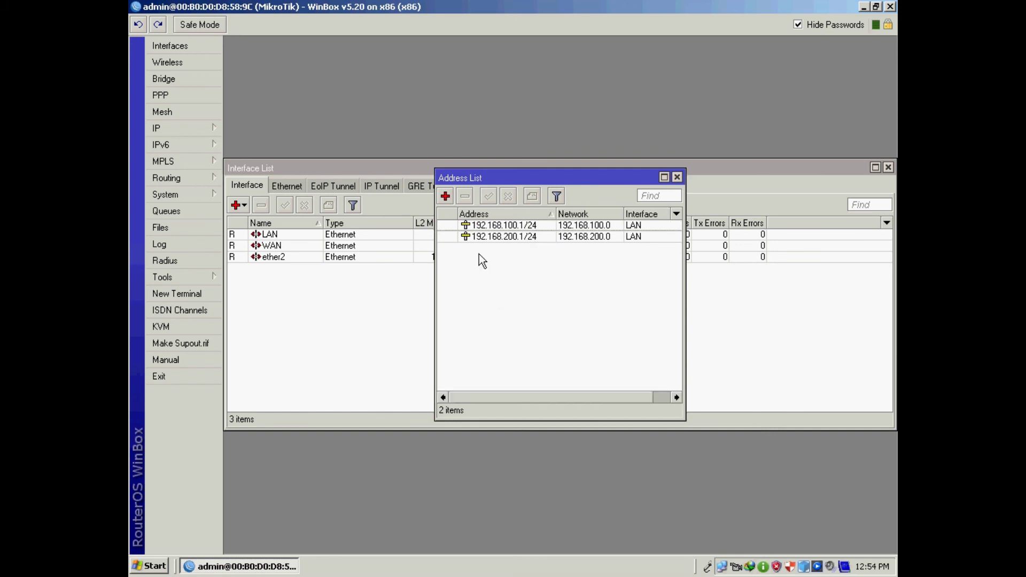
{"action": "left_click", "coordinate": [168, 128]}
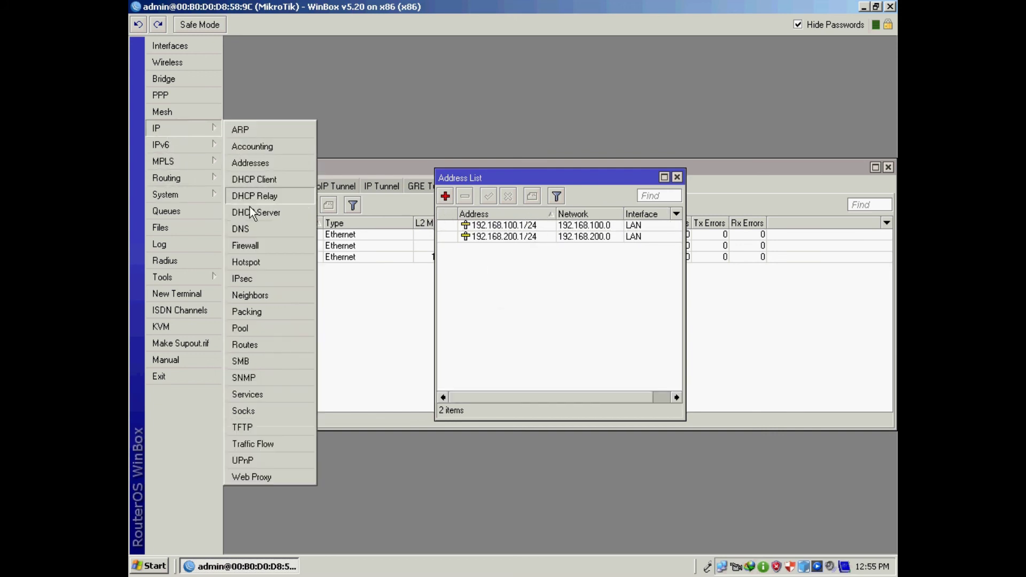
- Add a DHCP client on WAN to obtain 192.168.15.6/24, then close the client and address lists
{"action": "left_click", "coordinate": [273, 179]}
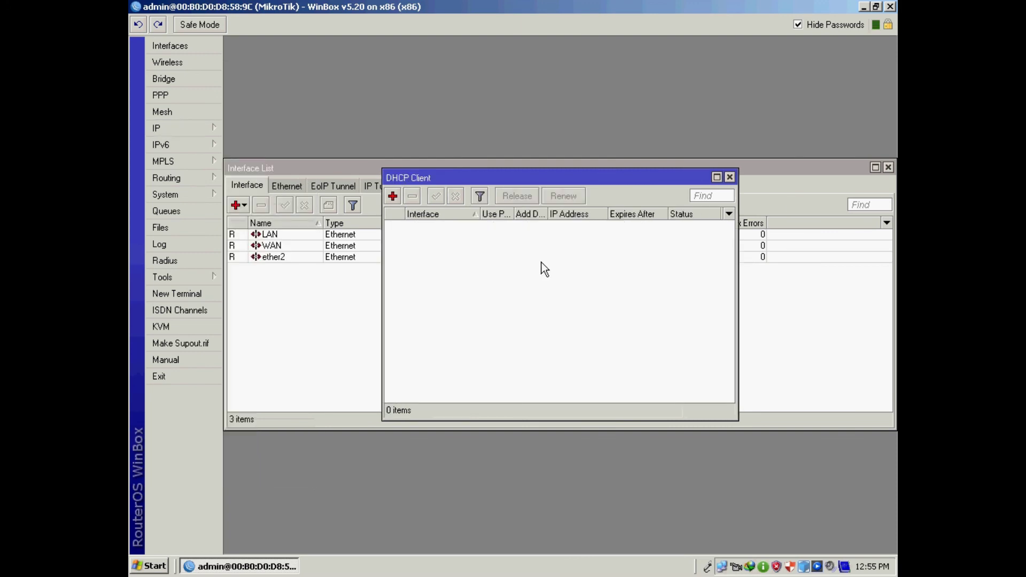
{"action": "left_click", "coordinate": [392, 196]}
{"action": "left_click", "coordinate": [654, 251]}
{"action": "left_click", "coordinate": [655, 211]}
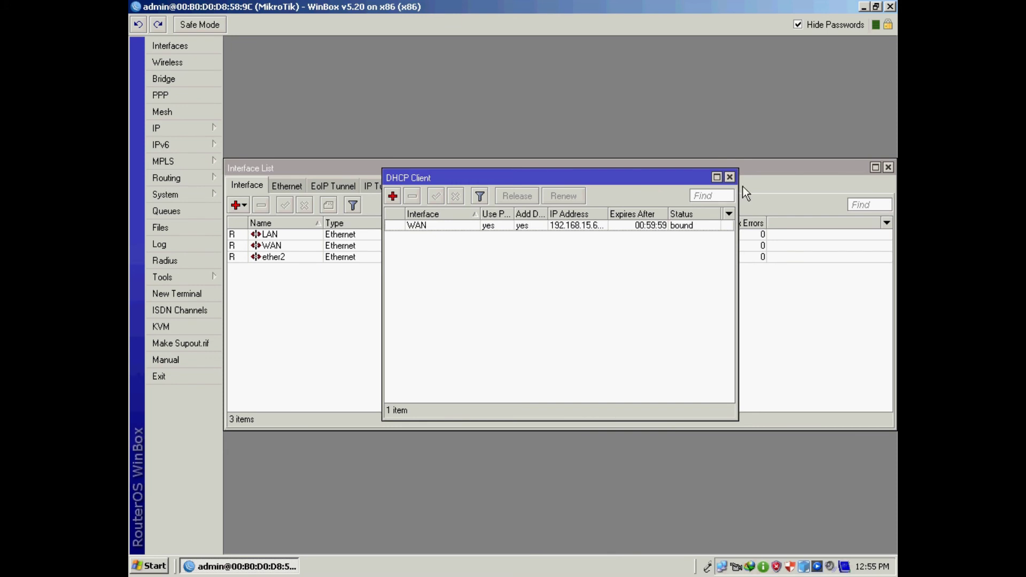
{"action": "left_click", "coordinate": [730, 177]}
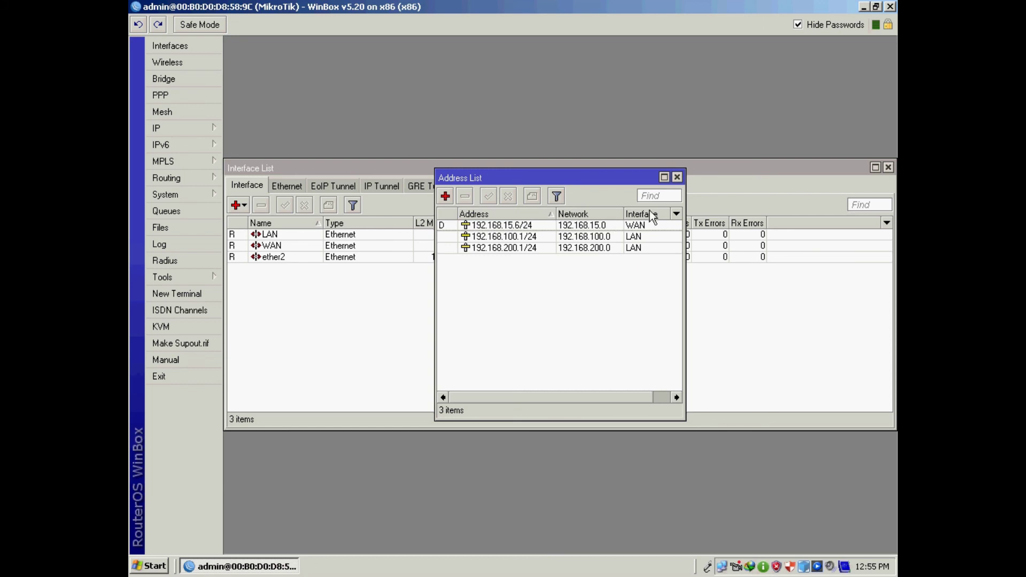
{"action": "left_click", "coordinate": [677, 177]}
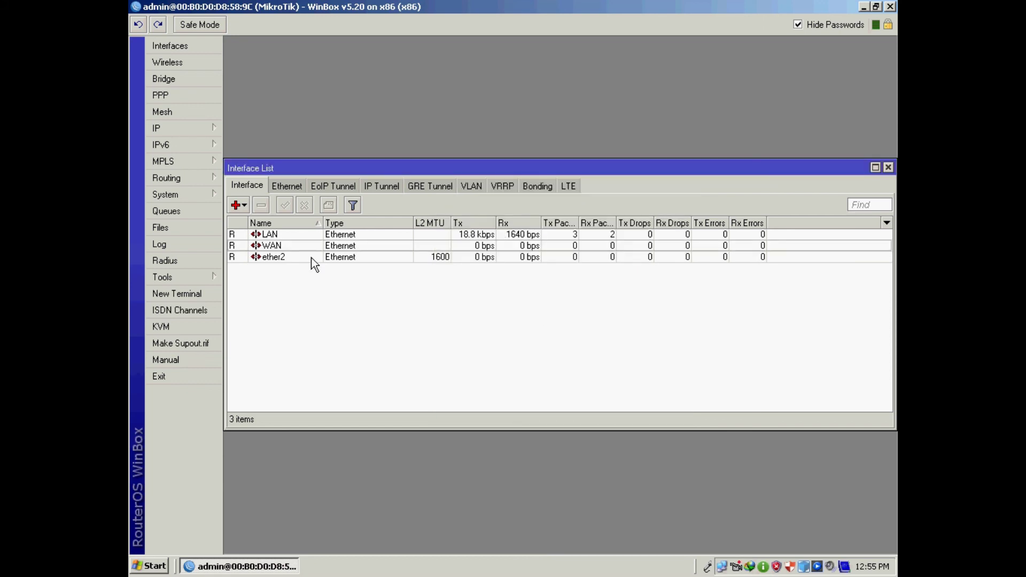
- Start the DHCP Setup wizard with LAN as the server interface
{"action": "left_click", "coordinate": [182, 128]}
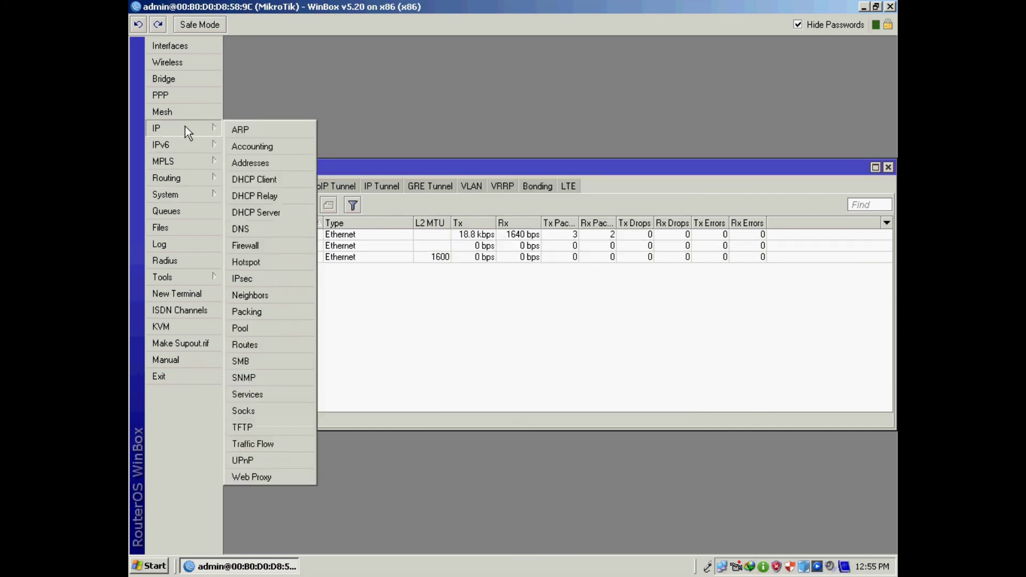
{"action": "left_click", "coordinate": [274, 213]}
{"action": "left_click", "coordinate": [466, 208]}
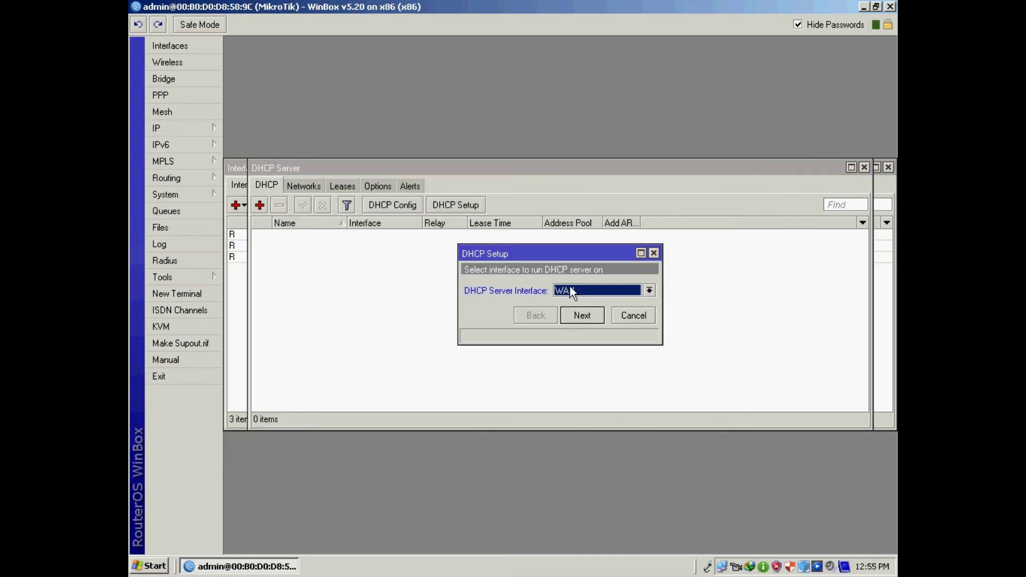
{"action": "left_click", "coordinate": [650, 291]}
{"action": "left_click", "coordinate": [576, 301]}
{"action": "left_click", "coordinate": [592, 318]}
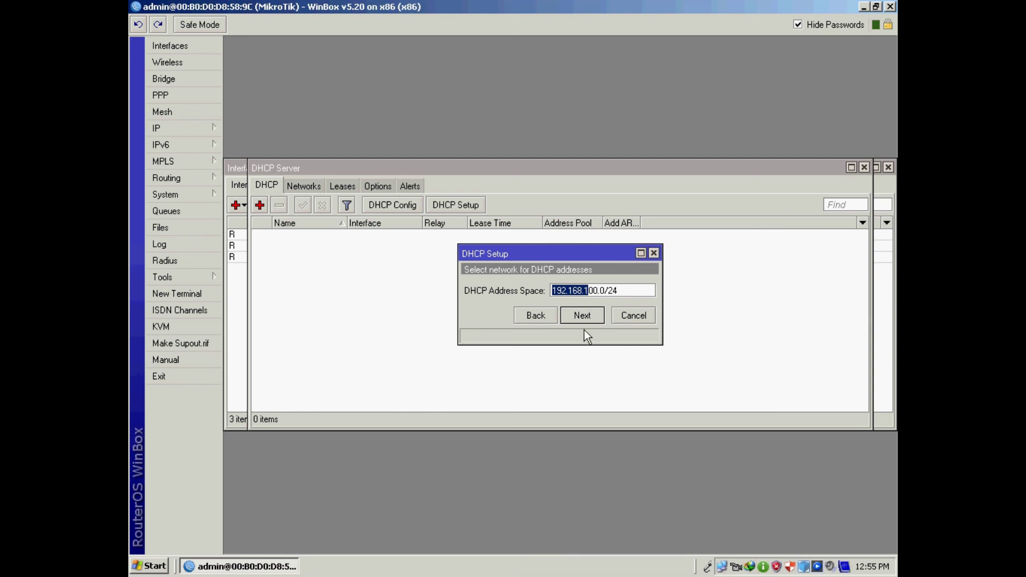
- Accept network 192.168.100.0/24, gateway 192.168.100.1, the address range, DNS 192.168.15.1 and lease time
{"action": "left_click", "coordinate": [597, 316]}
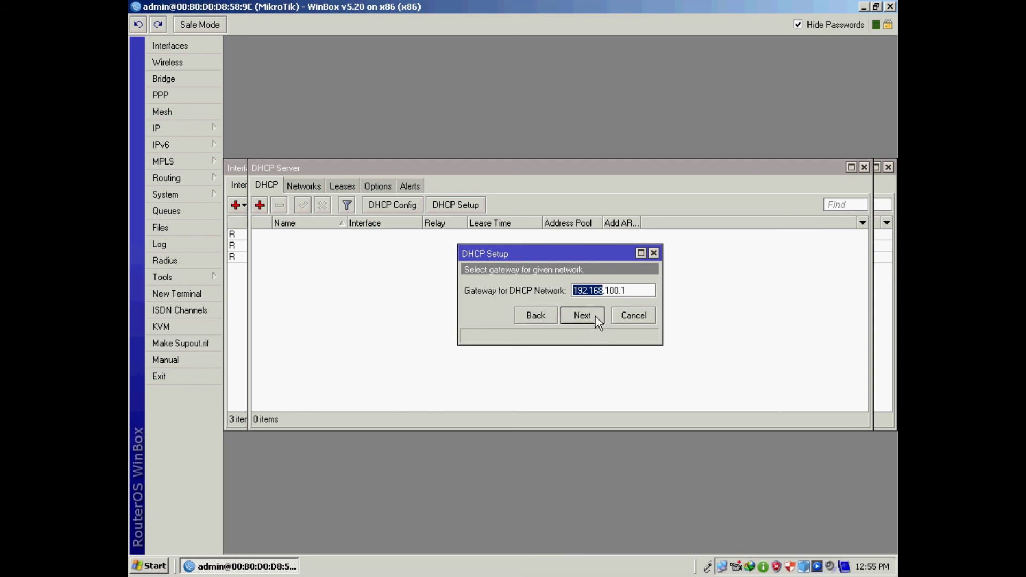
{"action": "left_click", "coordinate": [595, 317]}
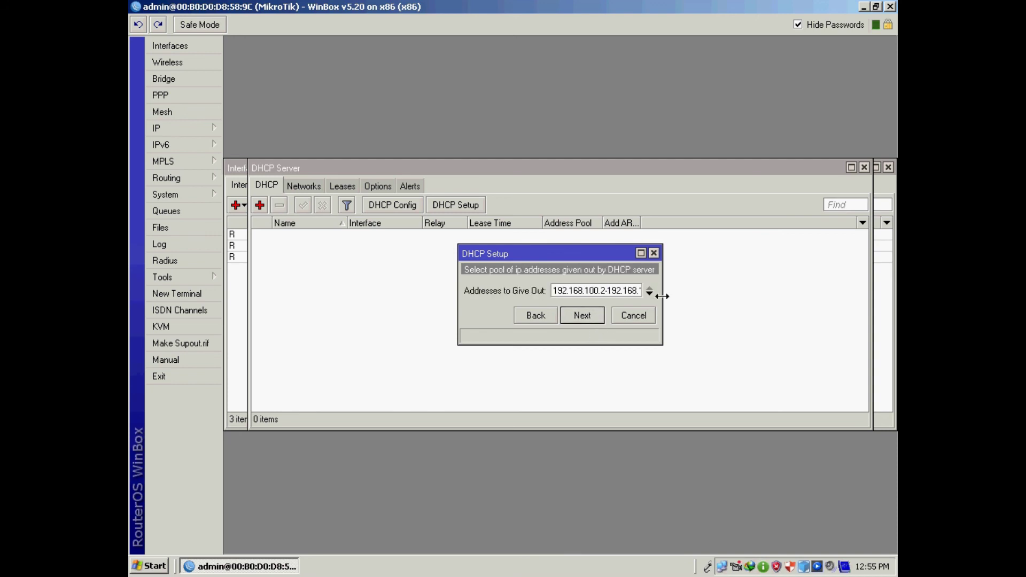
{"action": "left_click_drag", "start_coordinate": [662, 296], "coordinate": [753, 296]}
{"action": "left_click", "coordinate": [635, 291]}
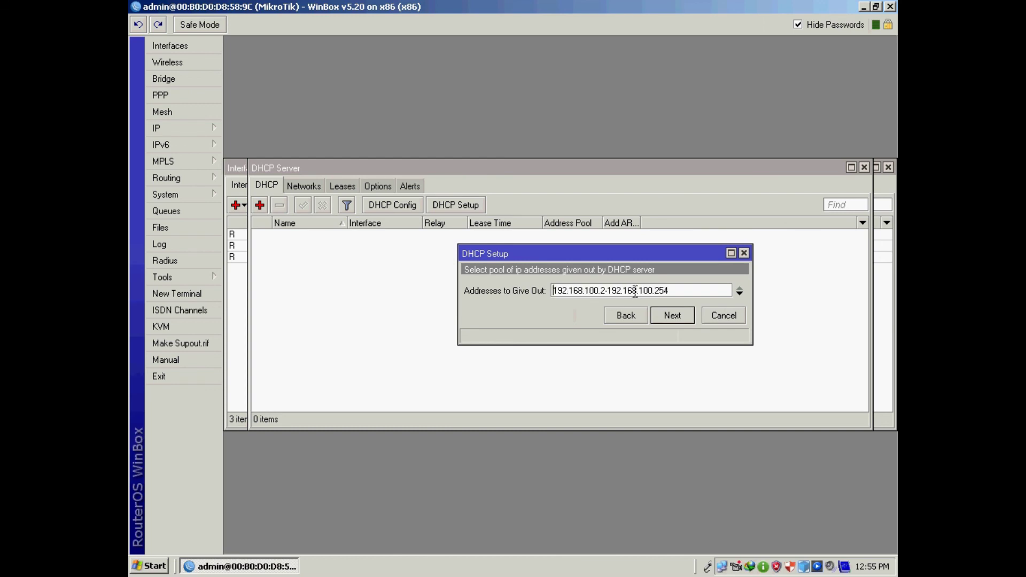
{"action": "left_click", "coordinate": [686, 317]}
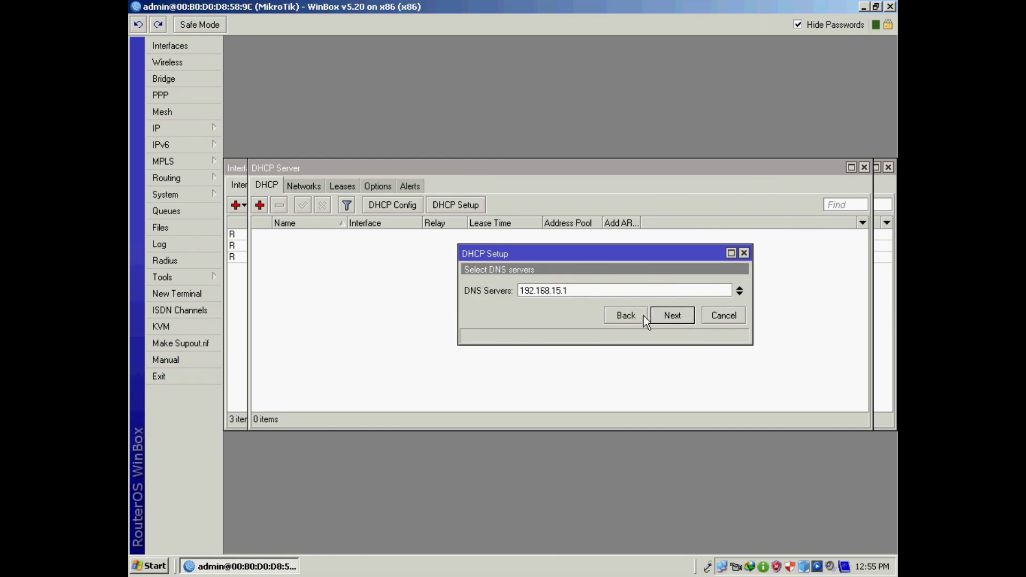
{"action": "left_click", "coordinate": [679, 314]}
{"action": "left_click", "coordinate": [678, 315]}
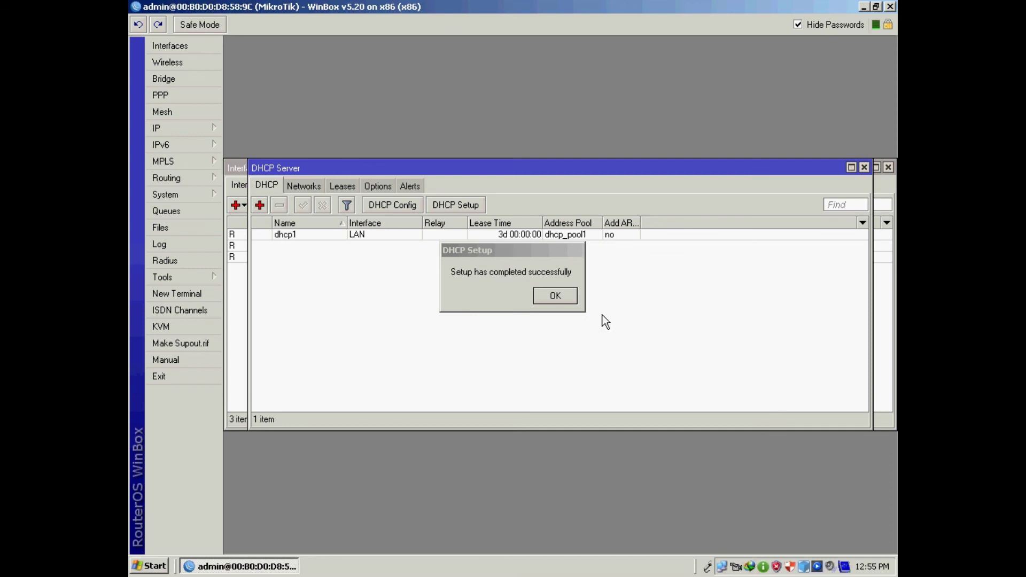
{"action": "left_click", "coordinate": [556, 297]}
- Allow remote DNS requests with a 5000 KiB cache size, and close the Interface List
{"action": "left_click", "coordinate": [172, 127]}
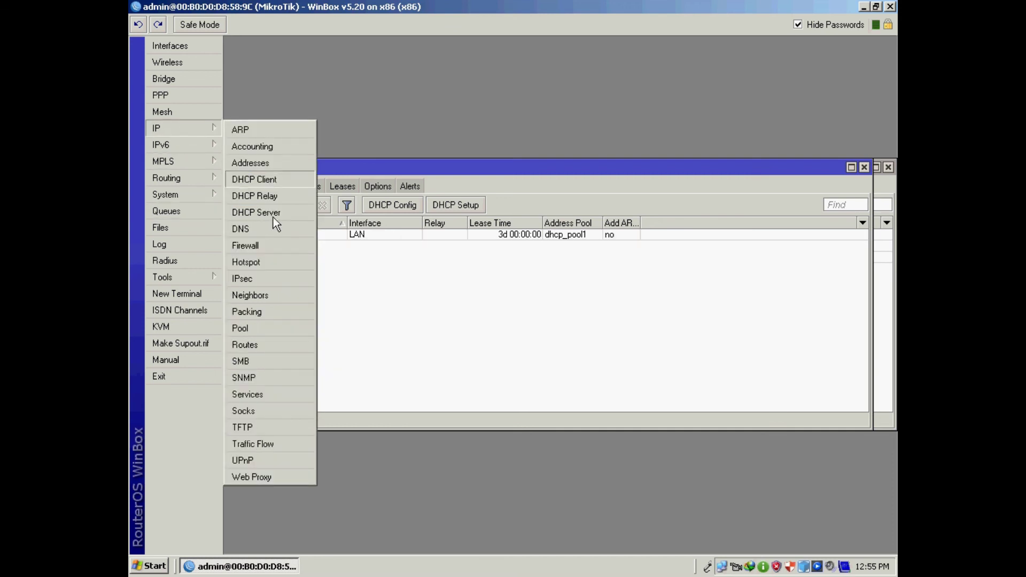
{"action": "left_click", "coordinate": [270, 228]}
{"action": "left_click", "coordinate": [530, 296]}
{"action": "double_click", "coordinate": [559, 332]}
{"action": "type", "text": "5000"}
{"action": "left_click", "coordinate": [668, 294]}
{"action": "left_click", "coordinate": [658, 253]}
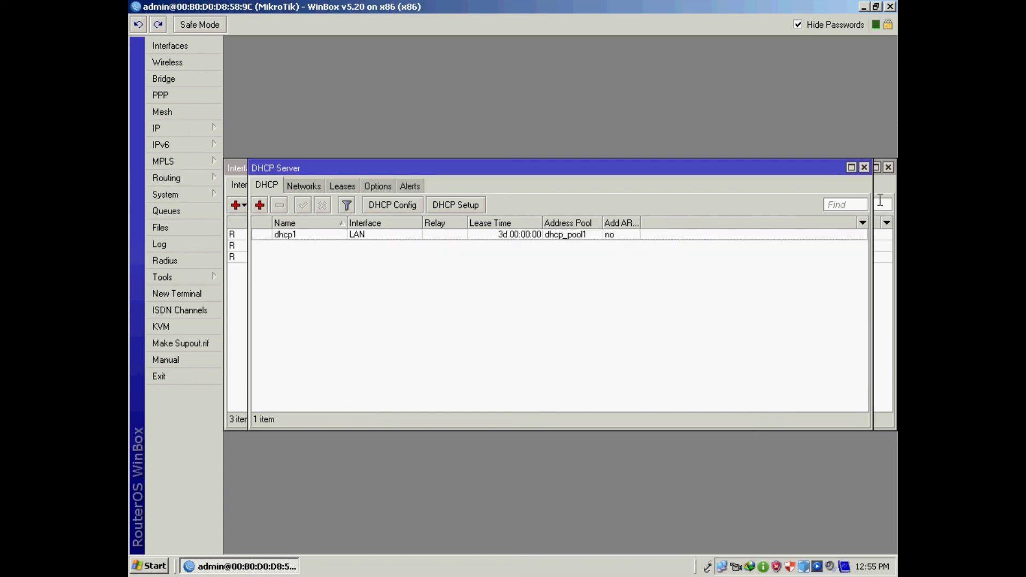
{"action": "left_click", "coordinate": [889, 168]}
{"action": "left_click", "coordinate": [179, 132]}
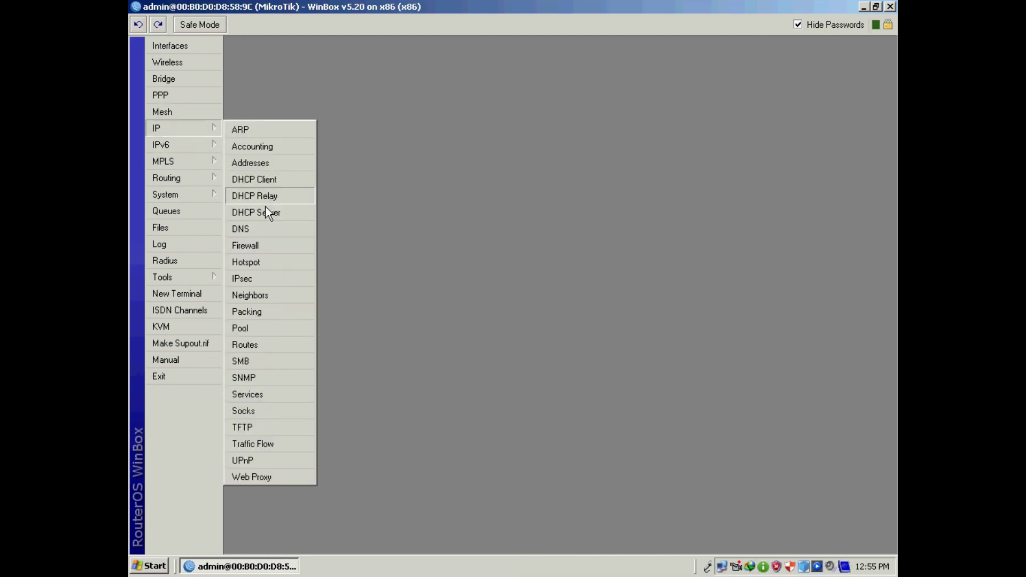
- Launch Hotspot Setup and choose LAN as the hotspot interface
{"action": "left_click", "coordinate": [245, 246]}
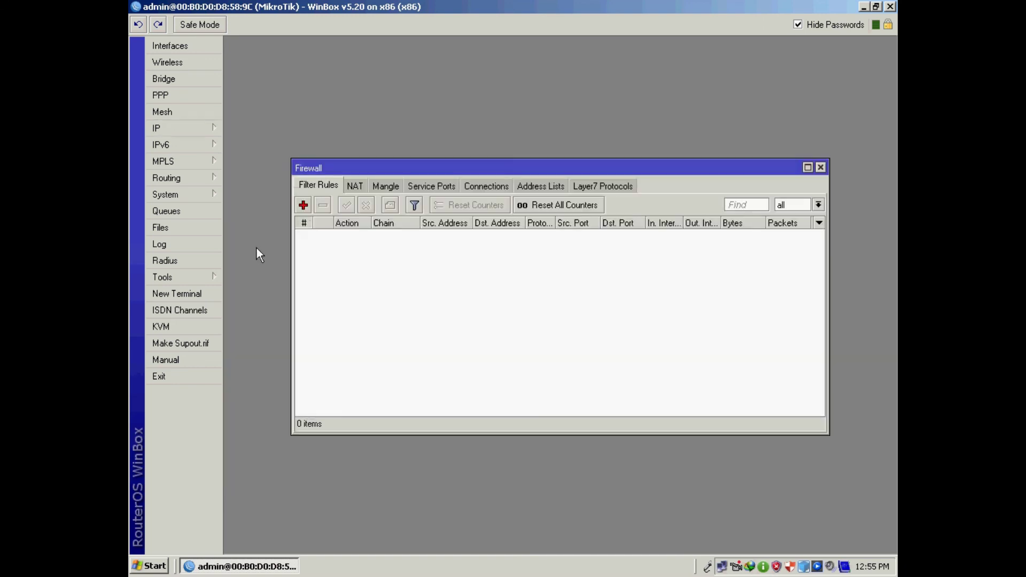
{"action": "left_click", "coordinate": [821, 168]}
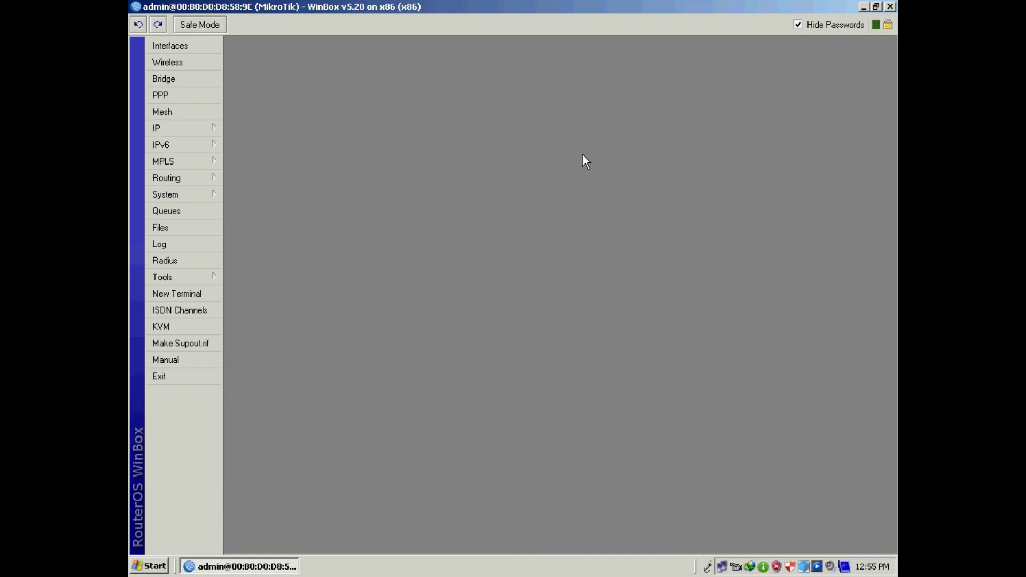
{"action": "left_click", "coordinate": [170, 133]}
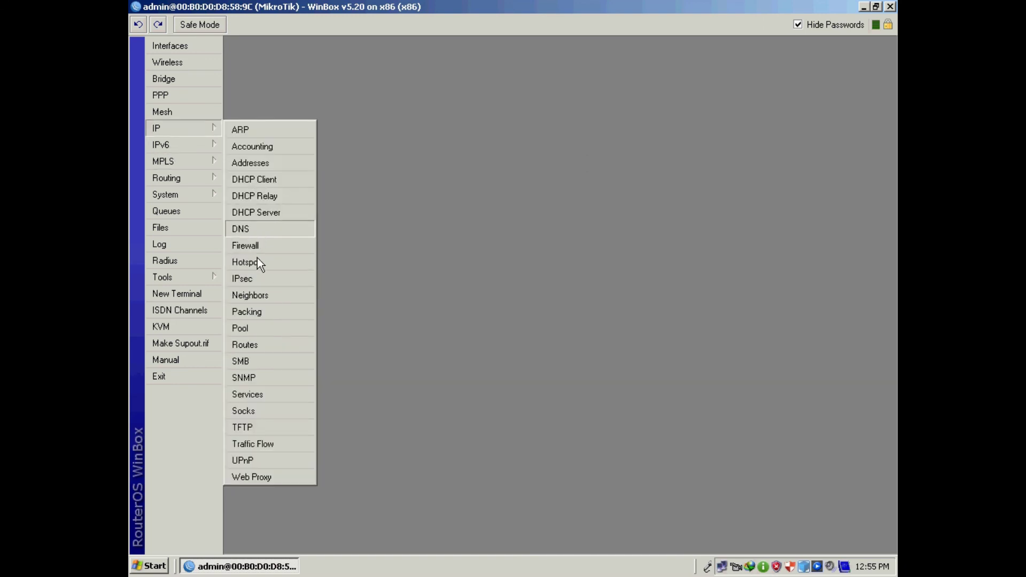
{"action": "left_click", "coordinate": [259, 263]}
{"action": "left_click", "coordinate": [503, 205]}
{"action": "left_click", "coordinate": [648, 281]}
{"action": "left_click", "coordinate": [584, 293]}
{"action": "left_click", "coordinate": [591, 324]}
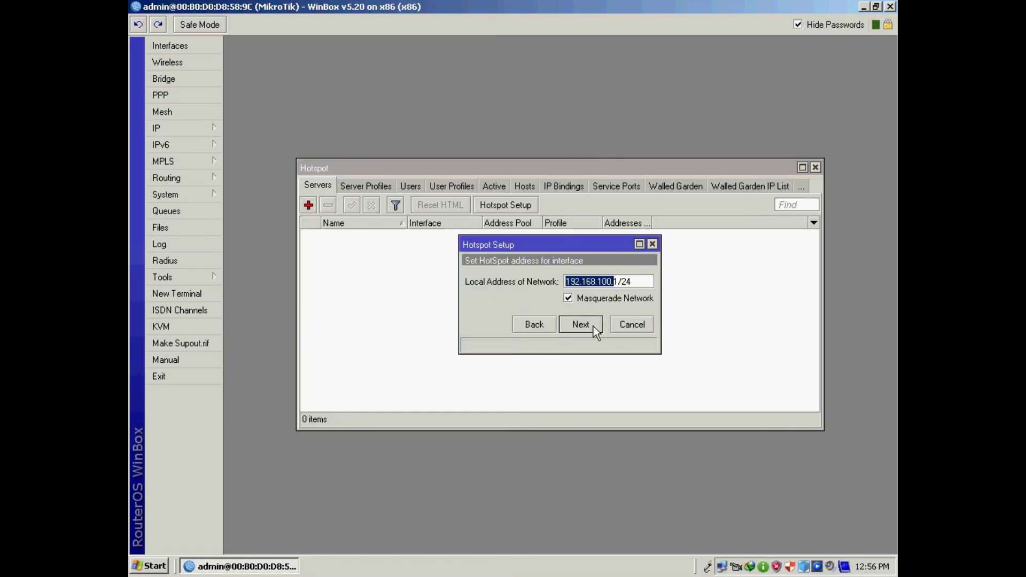
- Accept local address 192.168.100.1/24 and the pool, skip certificate and SMTP, and enter a 192.168.15. DNS server
{"action": "left_click", "coordinate": [592, 328]}
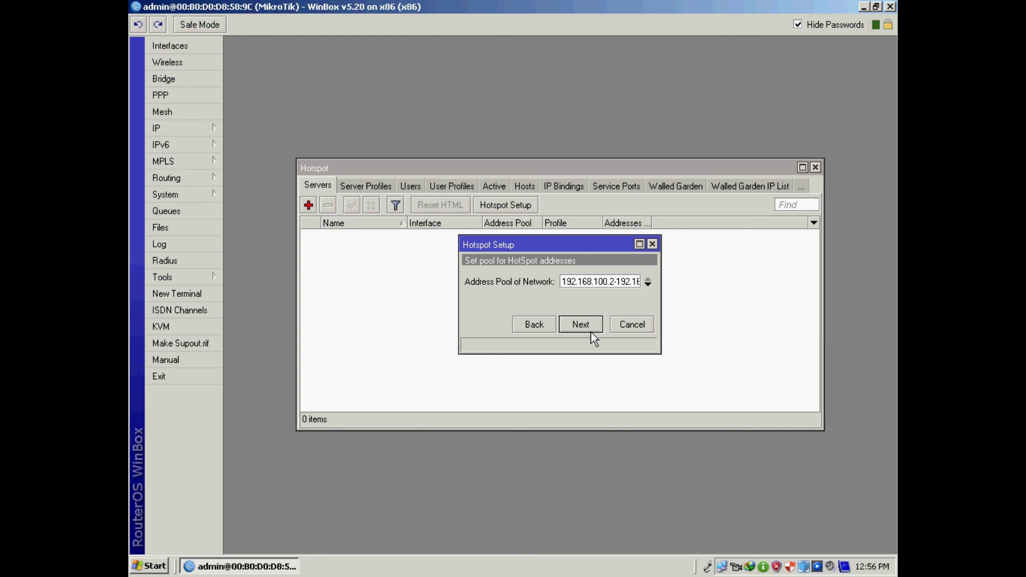
{"action": "left_click", "coordinate": [591, 332]}
{"action": "left_click", "coordinate": [591, 332]}
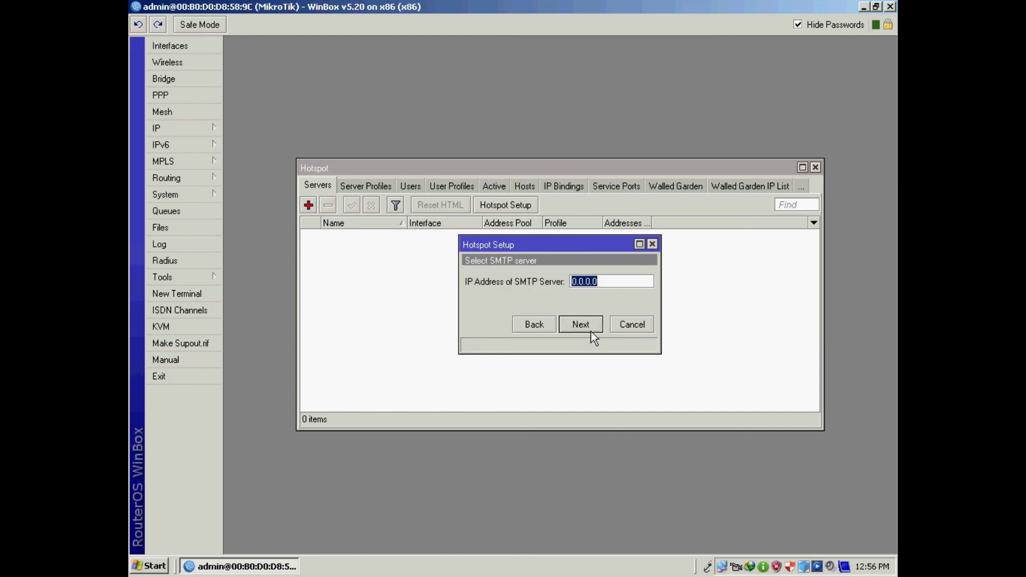
{"action": "left_click", "coordinate": [590, 328]}
{"action": "type", "text": "192.168"}
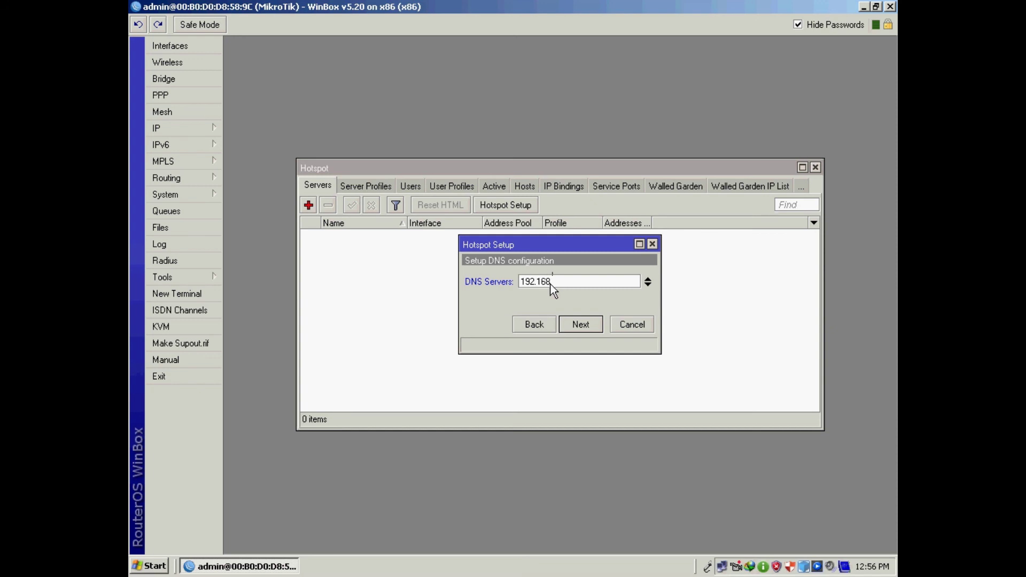
{"action": "type", "text": ".15.1"}
{"action": "left_click", "coordinate": [585, 327]}
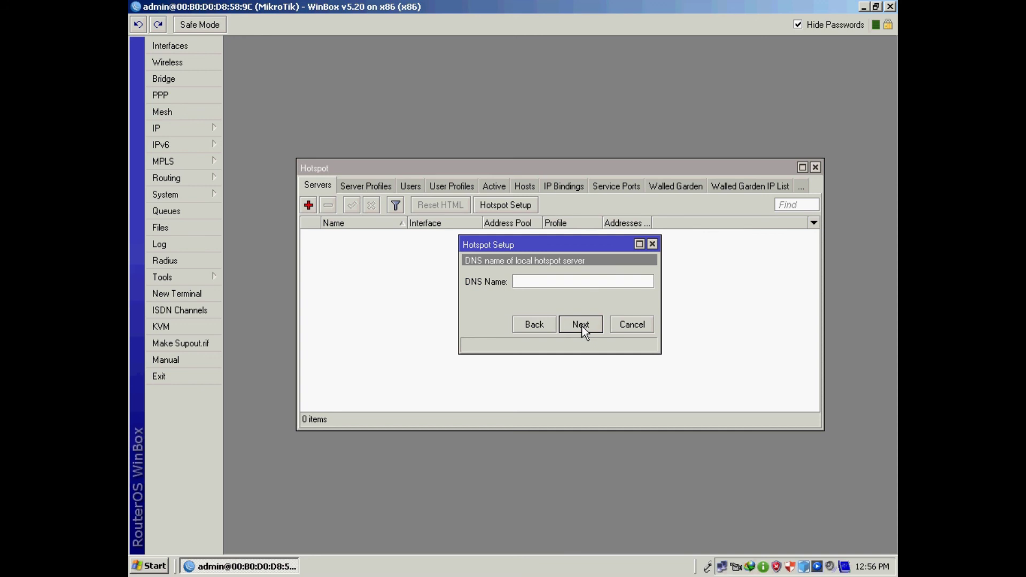
{"action": "type", "text": "www.afco.com"}
{"action": "left_click", "coordinate": [578, 324]}
{"action": "left_click", "coordinate": [583, 300]}
{"action": "type", "text": "123"}
{"action": "left_click", "coordinate": [580, 324]}
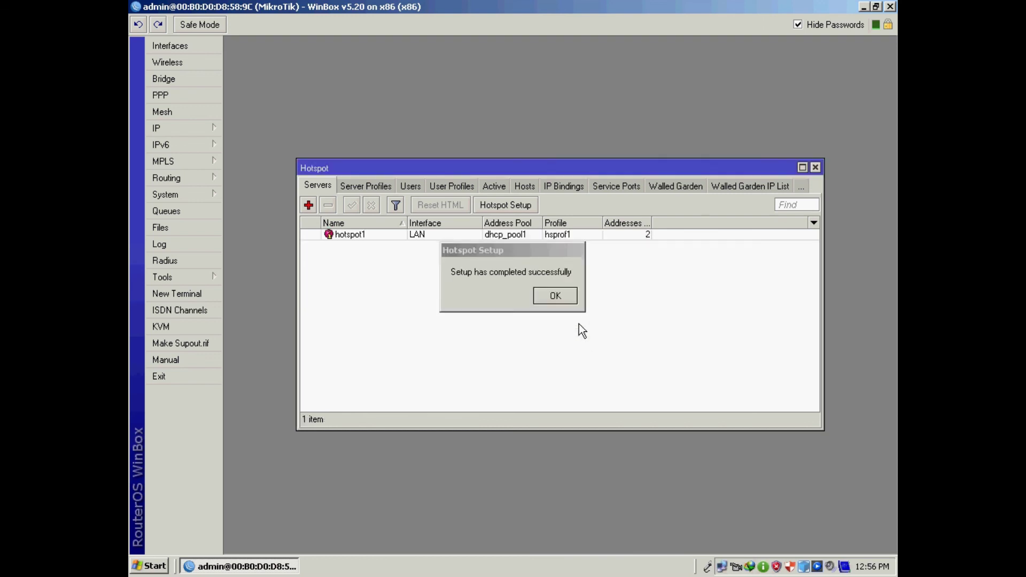
{"action": "left_click", "coordinate": [554, 296]}
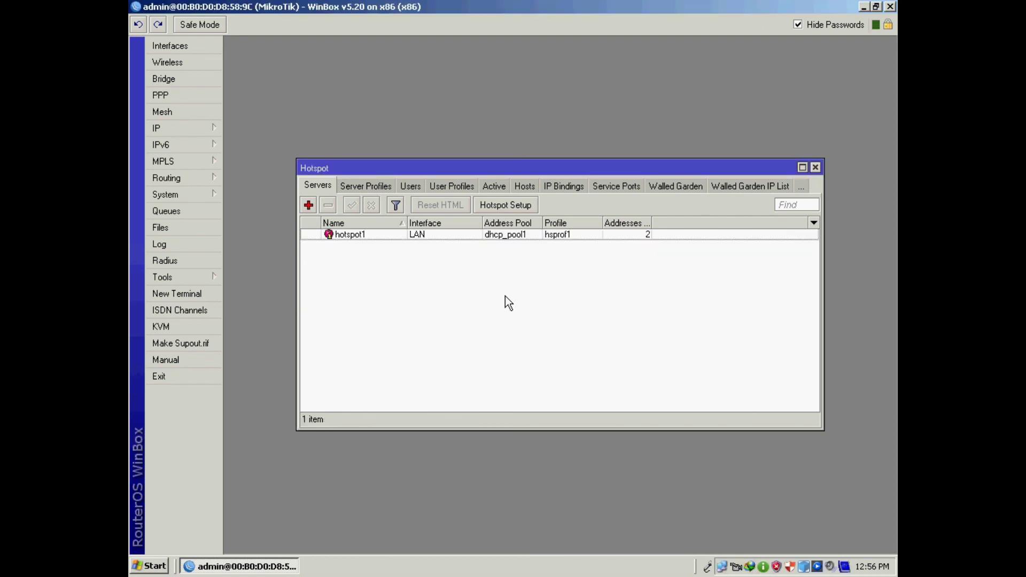
- Check the hsprof1 profile's login methods, then view the walled garden and cookies lists
{"action": "left_click", "coordinate": [355, 187]}
{"action": "double_click", "coordinate": [350, 247]}
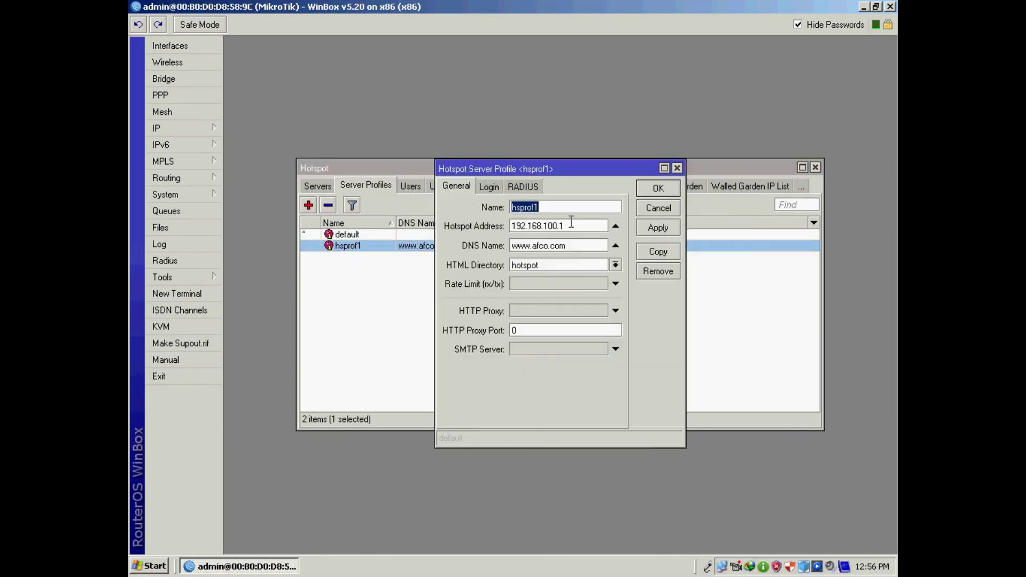
{"action": "left_click", "coordinate": [489, 188]}
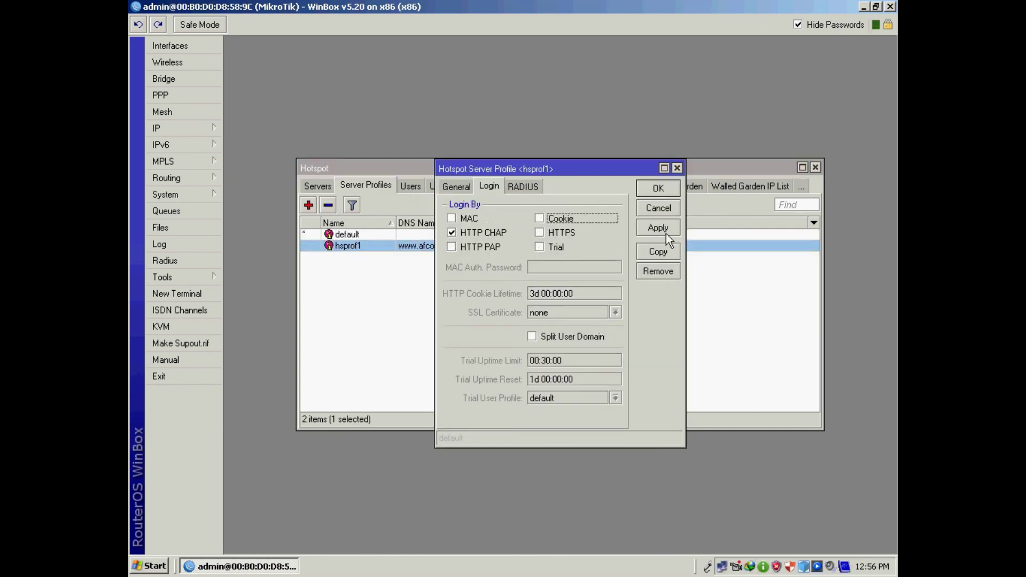
{"action": "left_click", "coordinate": [662, 187]}
{"action": "left_click", "coordinate": [768, 187]}
{"action": "left_click", "coordinate": [788, 189]}
- Open Internet Explorer to see the hotspot Client Login page, then close it and restore WinBox
{"action": "left_click", "coordinate": [864, 6]}
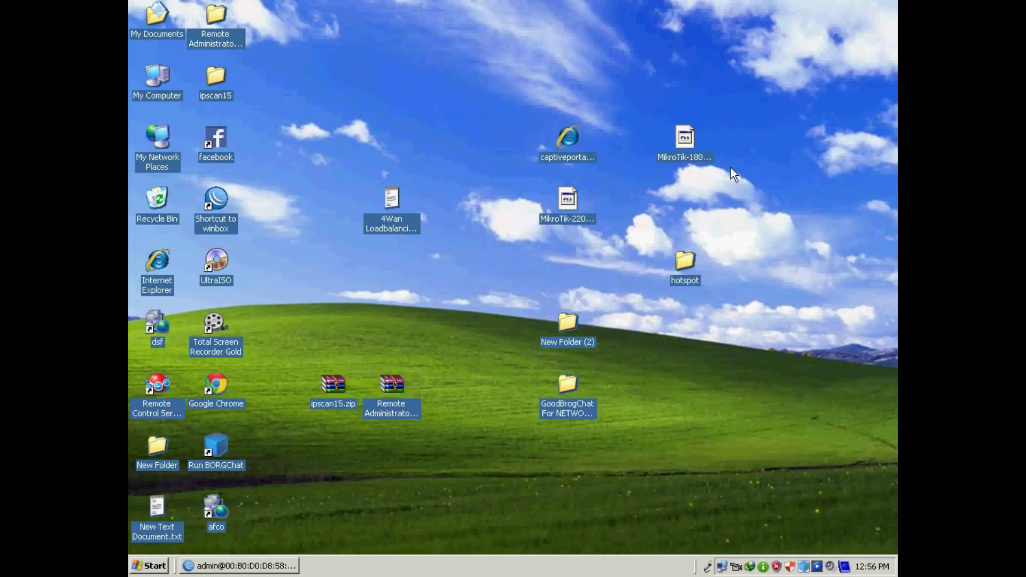
{"action": "double_click", "coordinate": [159, 262]}
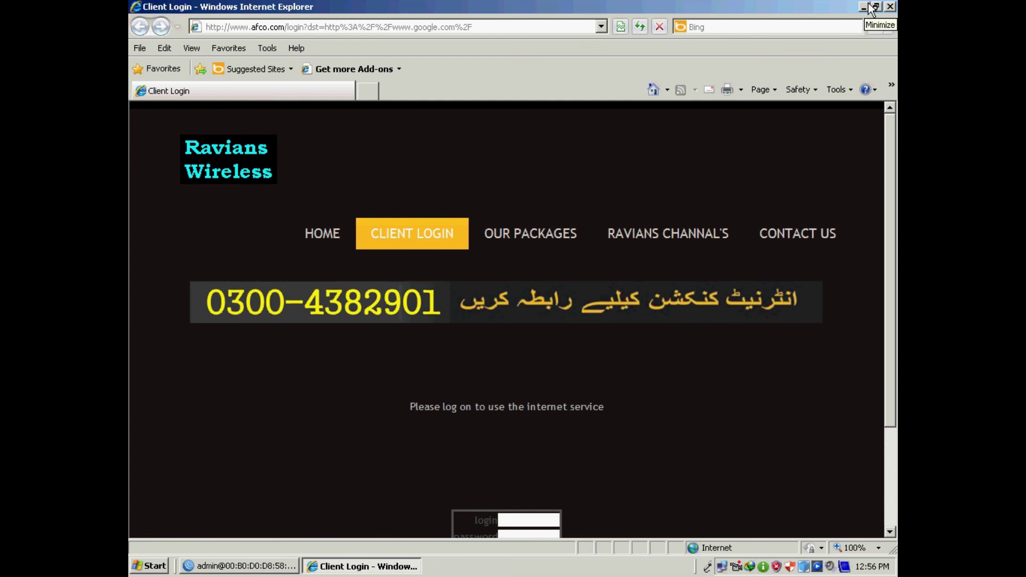
{"action": "left_click", "coordinate": [889, 7]}
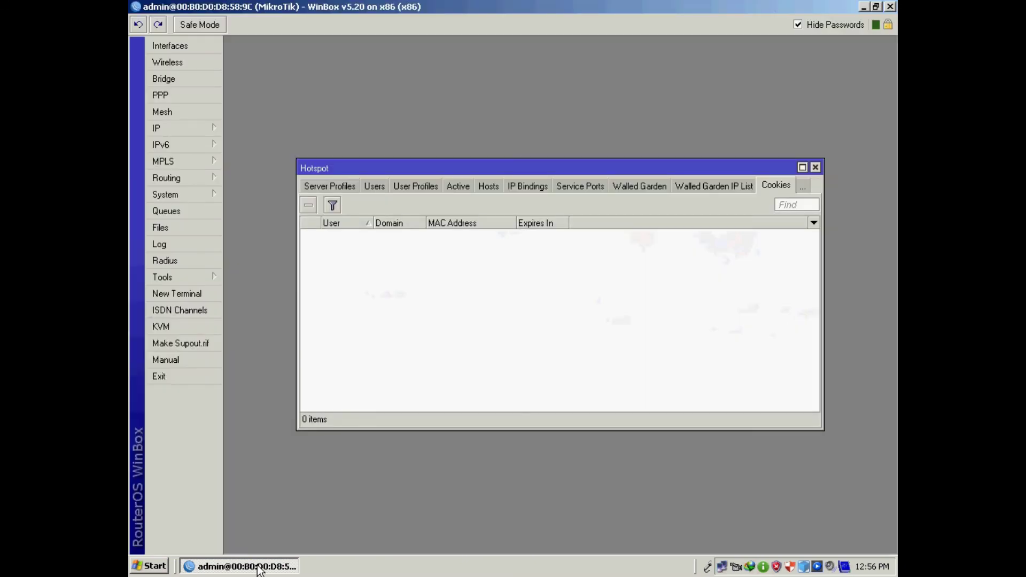
{"action": "left_click", "coordinate": [261, 569]}
- Close the Hotspot window and add a new pool in the IP Pool list
{"action": "left_click", "coordinate": [816, 168]}
{"action": "mouse_move", "coordinate": [166, 130]}
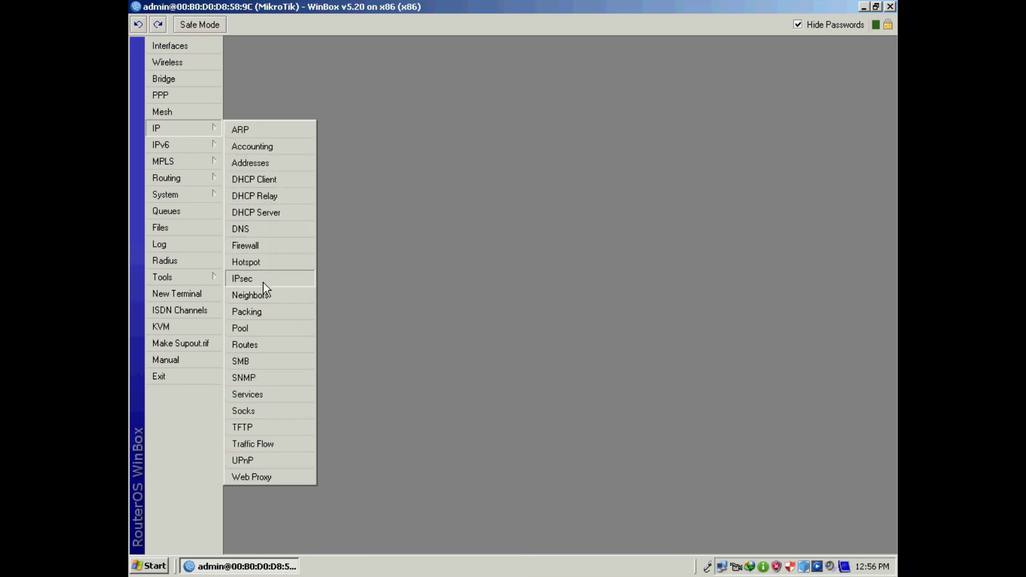
{"action": "left_click", "coordinate": [258, 328]}
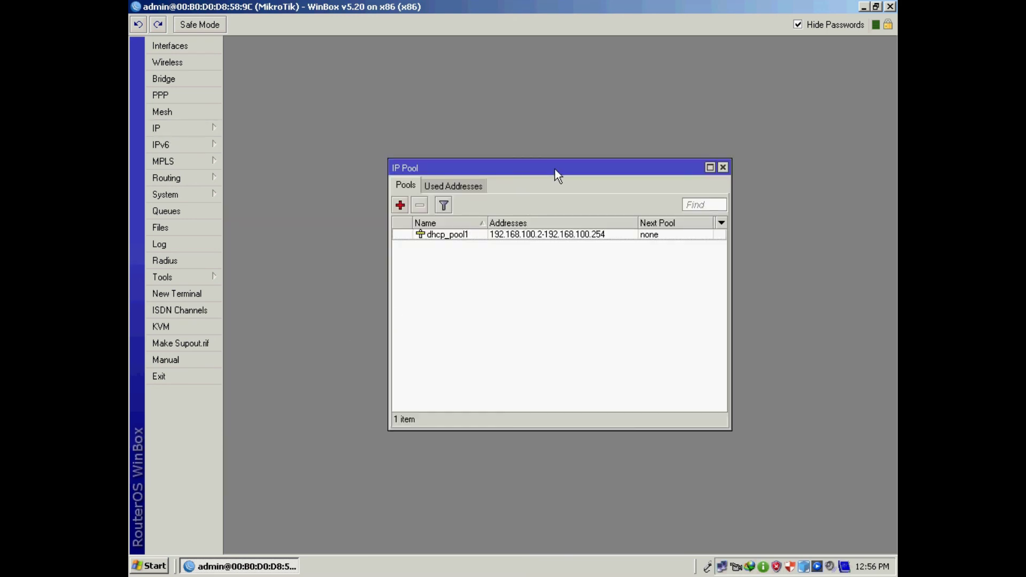
{"action": "left_click_drag", "start_coordinate": [555, 168], "coordinate": [580, 142]}
{"action": "left_click", "coordinate": [426, 179]}
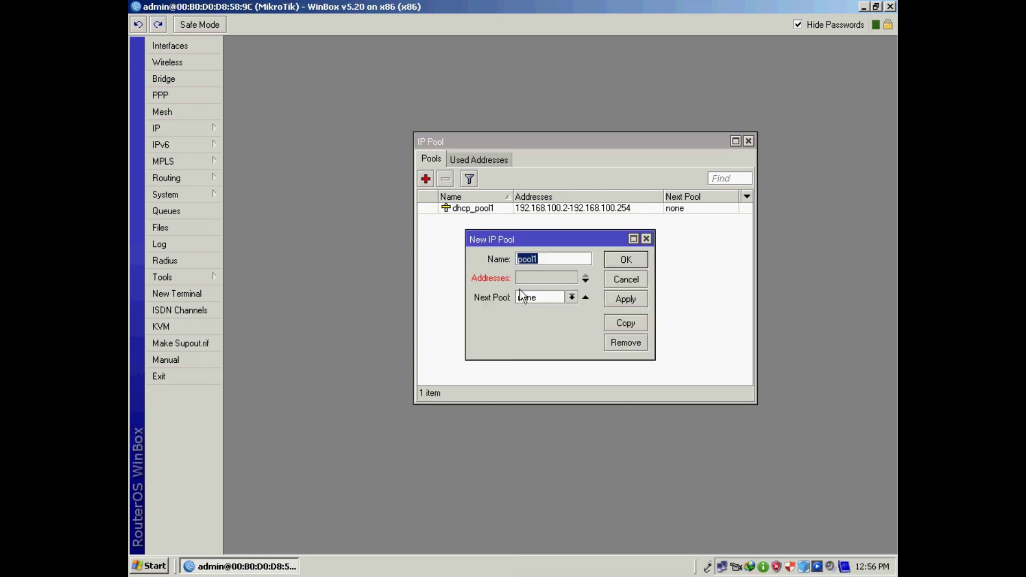
- Name the pool PPPoE-pool1 with range 192.168.200.12-192.168.200.254
{"action": "left_click", "coordinate": [517, 260]}
{"action": "type", "text": "ppp"}
{"action": "key", "text": "BackSpace"}
{"action": "key", "text": "BackSpace"}
{"action": "key", "text": "BackSpace"}
{"action": "type", "text": "PPPoE-"}
{"action": "left_click_drag", "start_coordinate": [655, 286], "coordinate": [741, 286]}
{"action": "left_click", "coordinate": [556, 277]}
{"action": "type", "text": "192.168.2"}
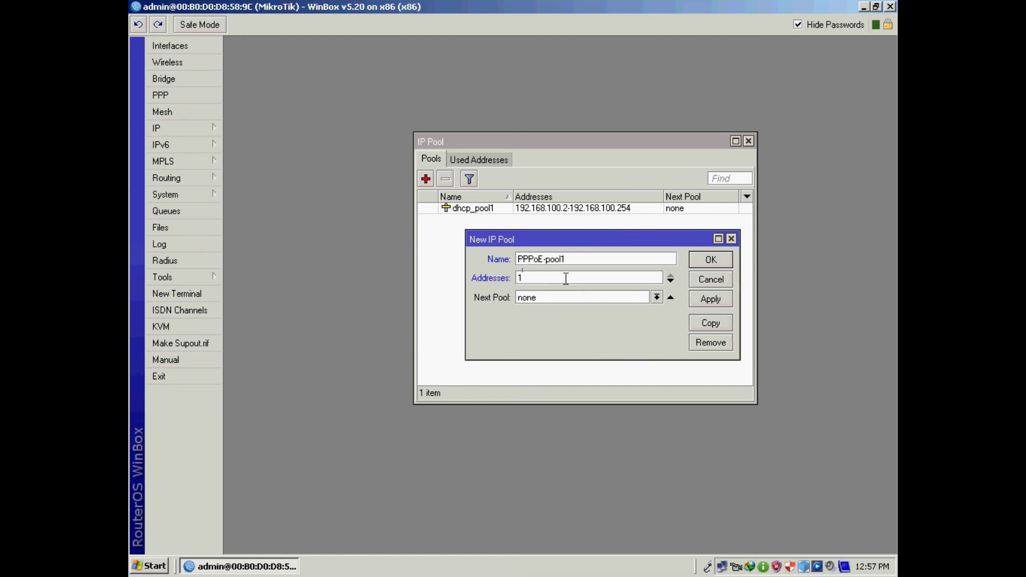
{"action": "type", "text": "00.12-192.168.200.254"}
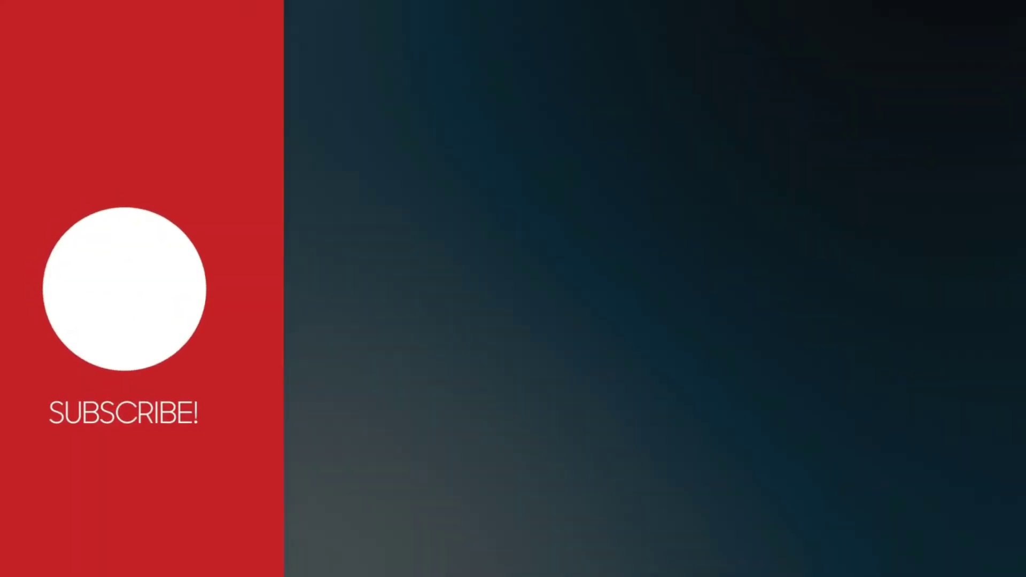